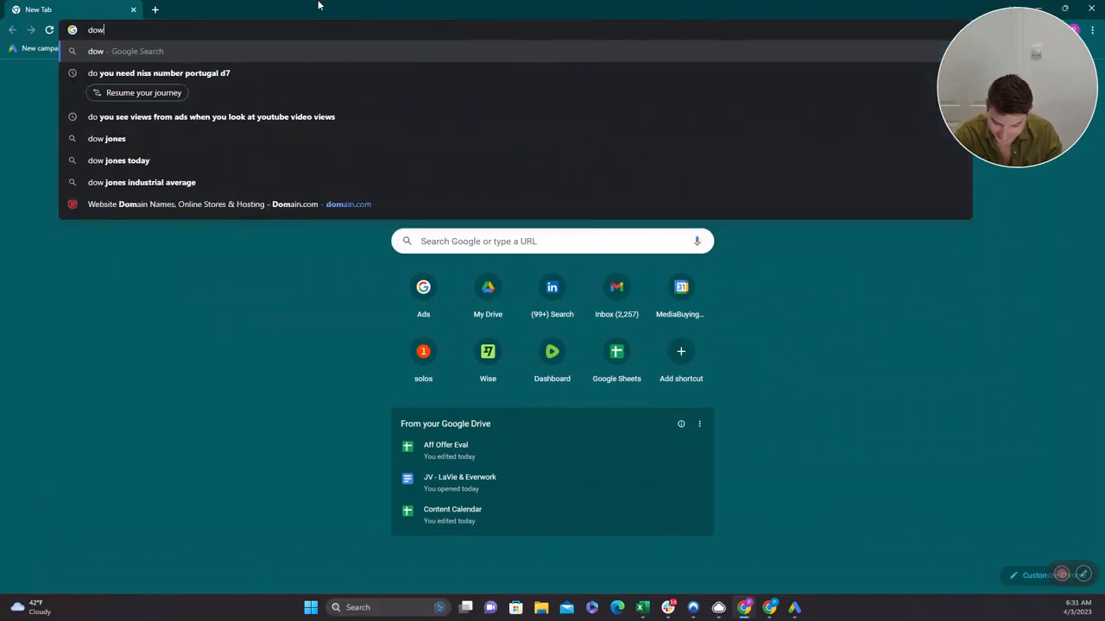
Search the web for "download google ads editor" and open the official Google Ads Editor page.
type("goo")
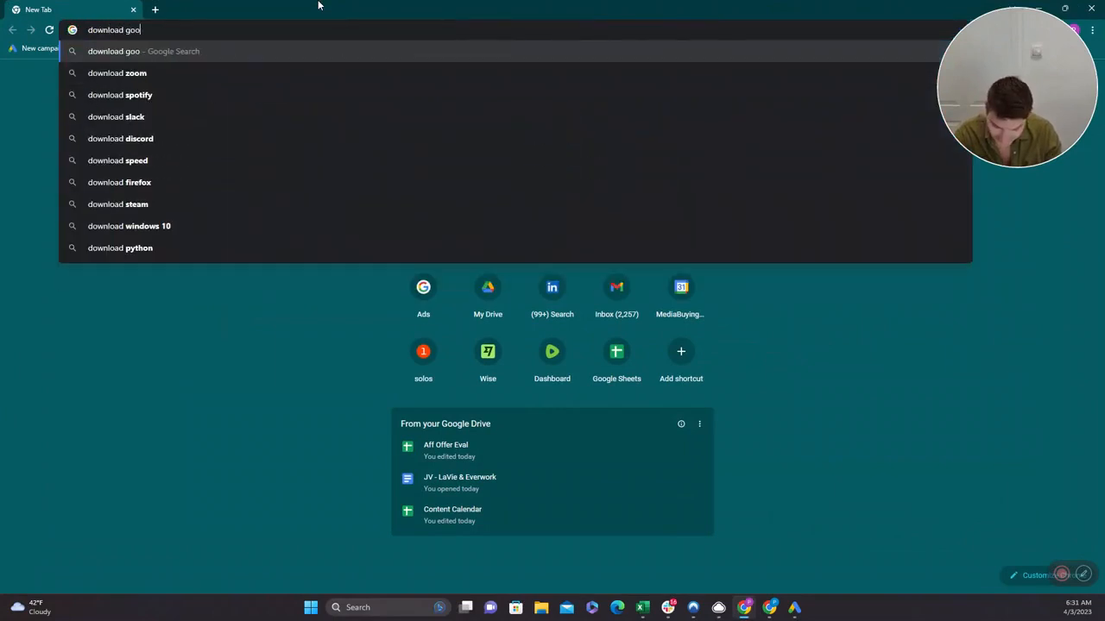
type("gle ads ed")
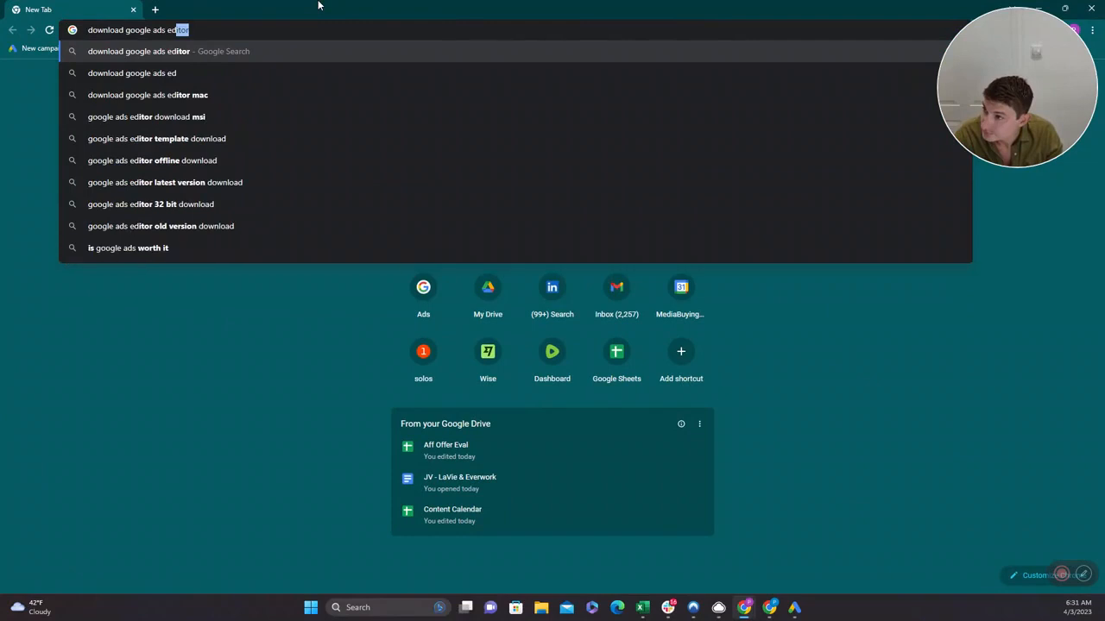
key("Return")
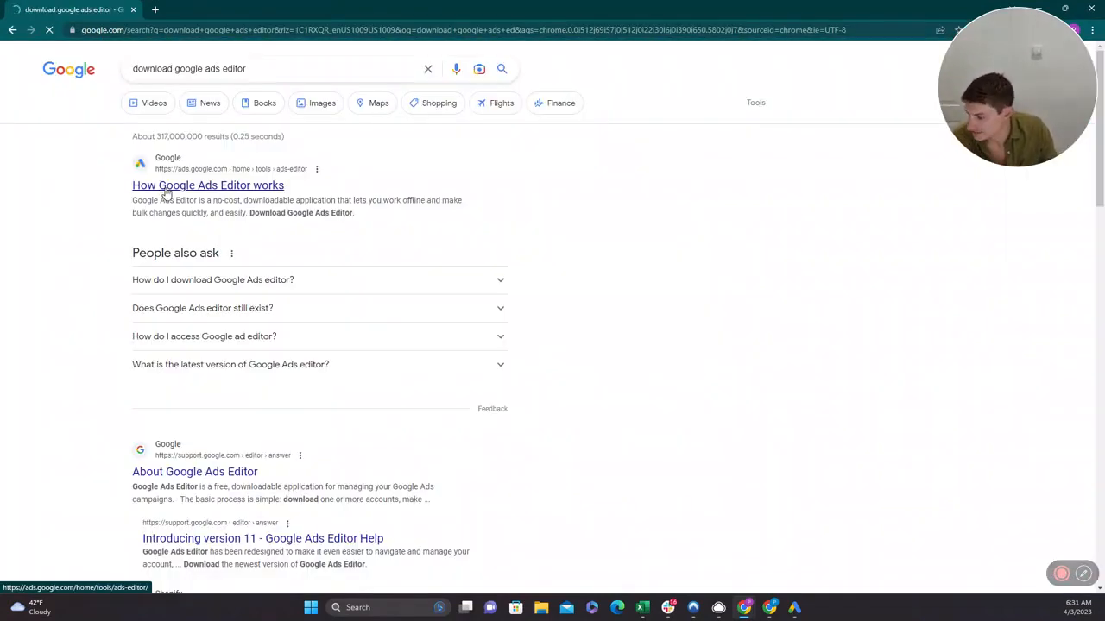
left_click(167, 190)
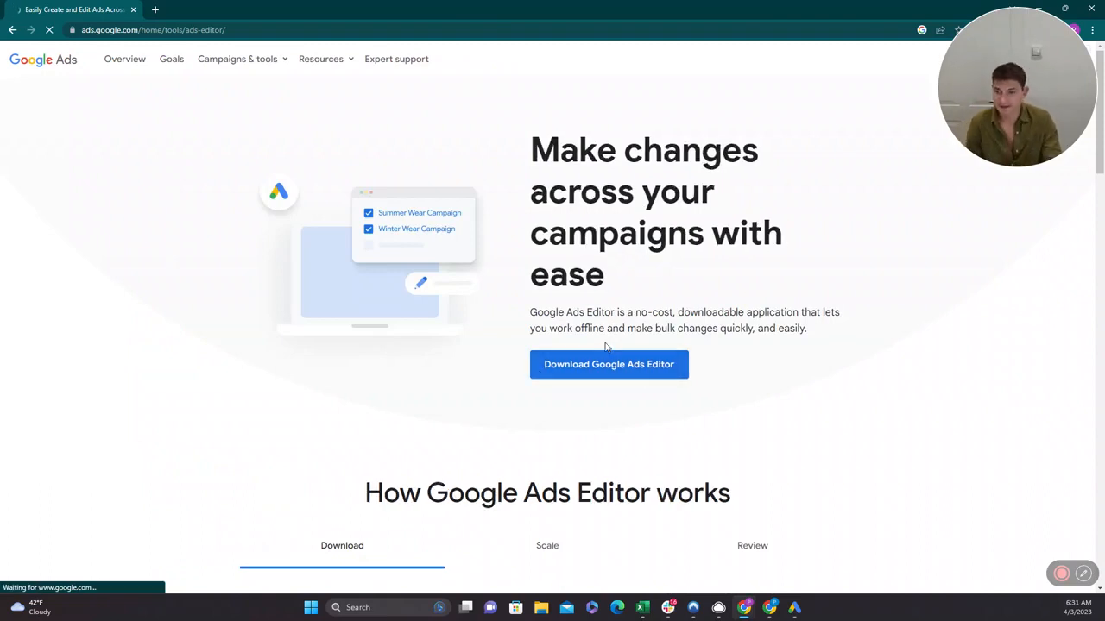
Leave the browser for Google Ads Editor, view the list of accounts in the accounts manager and close it.
left_click(1091, 8)
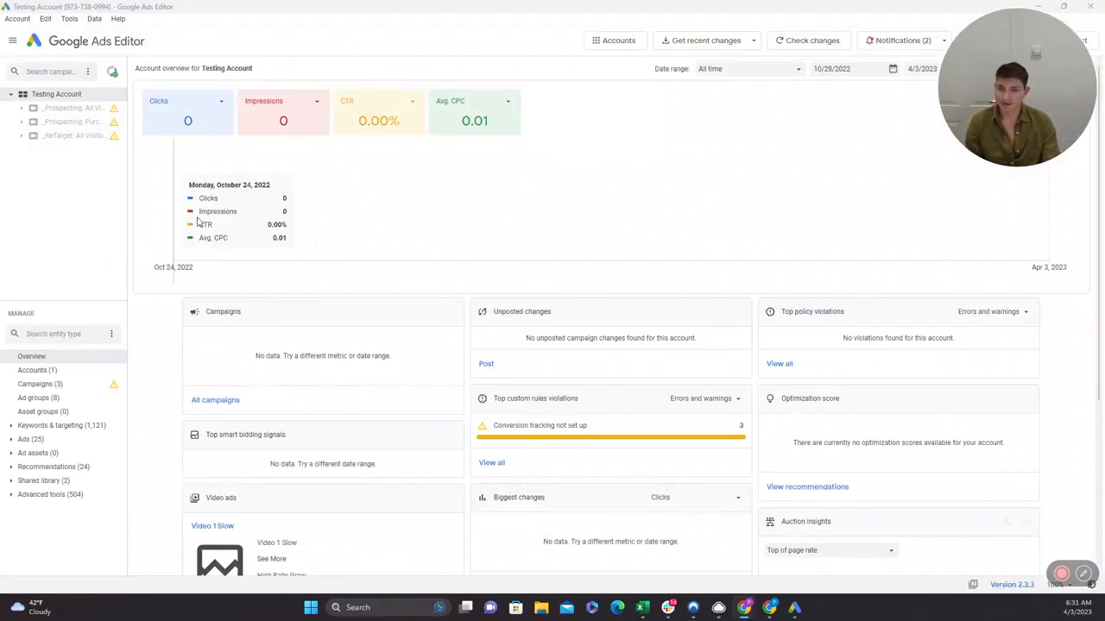
left_click_drag(1009, 114, 1031, 542)
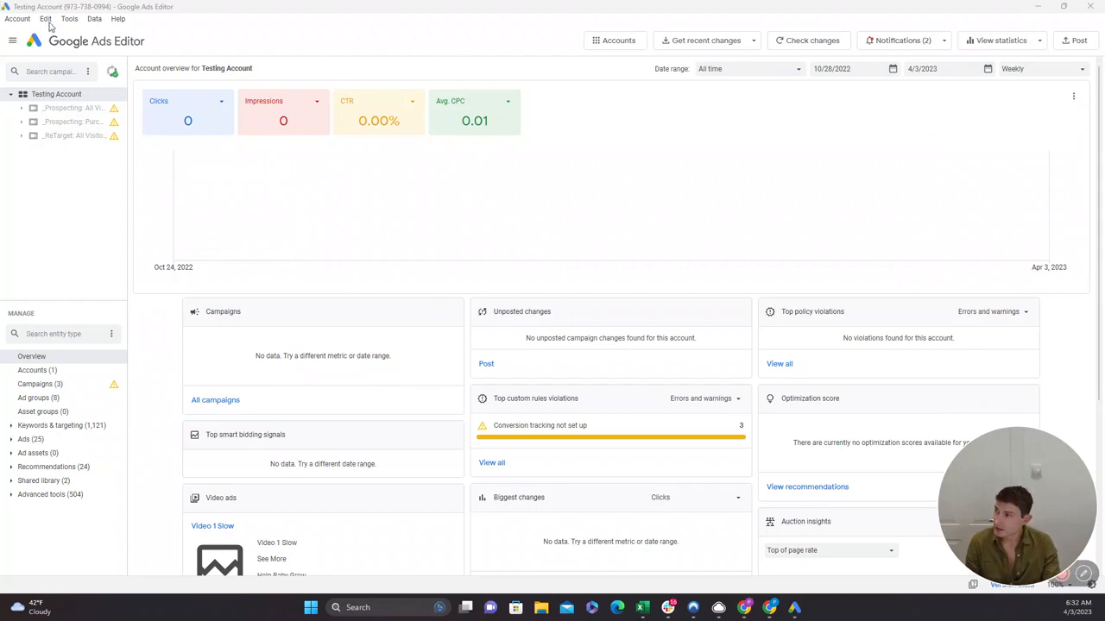
left_click(23, 21)
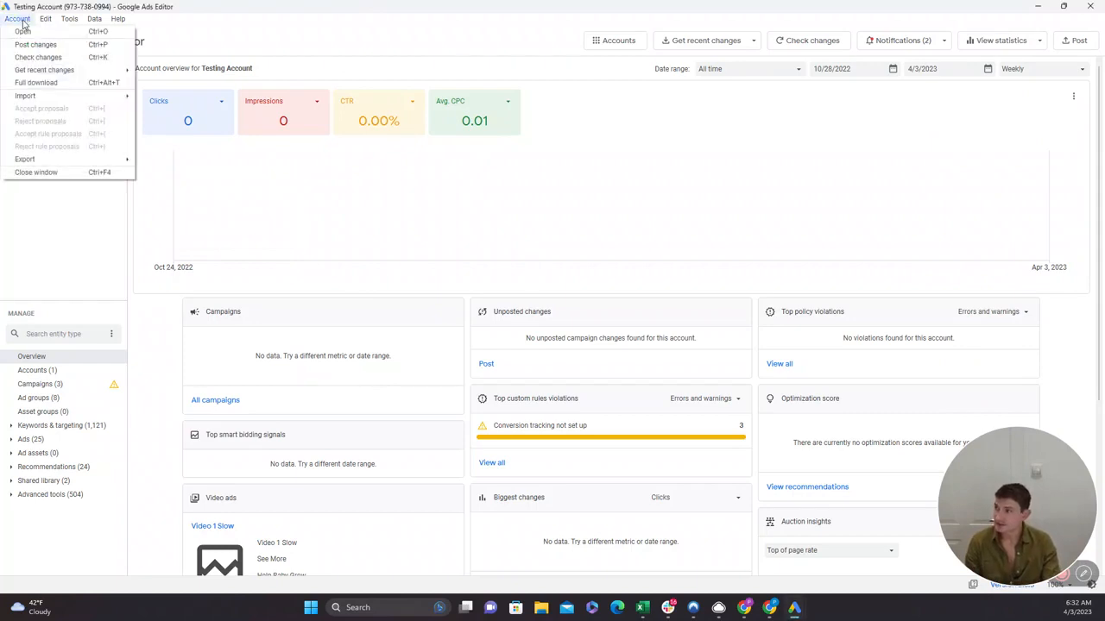
left_click(24, 31)
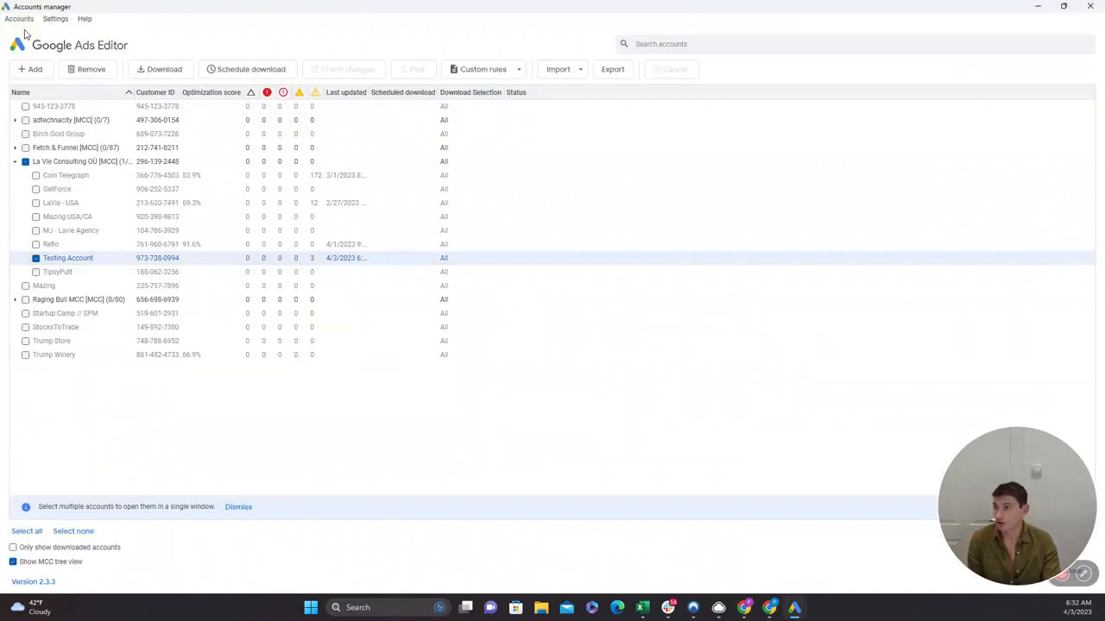
left_click(1091, 6)
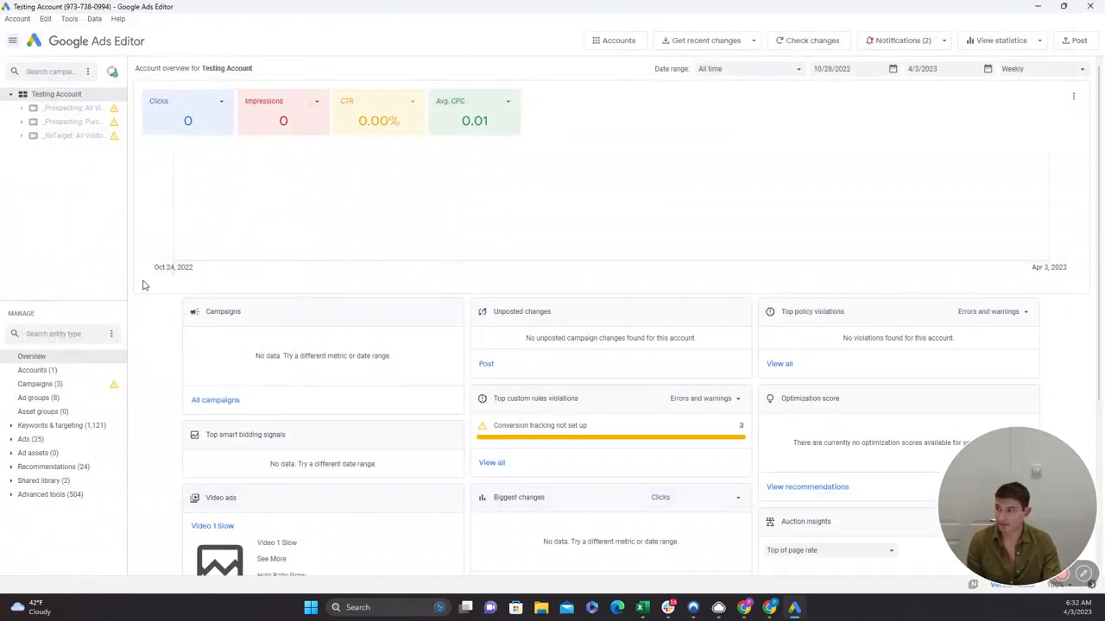
left_click(17, 19)
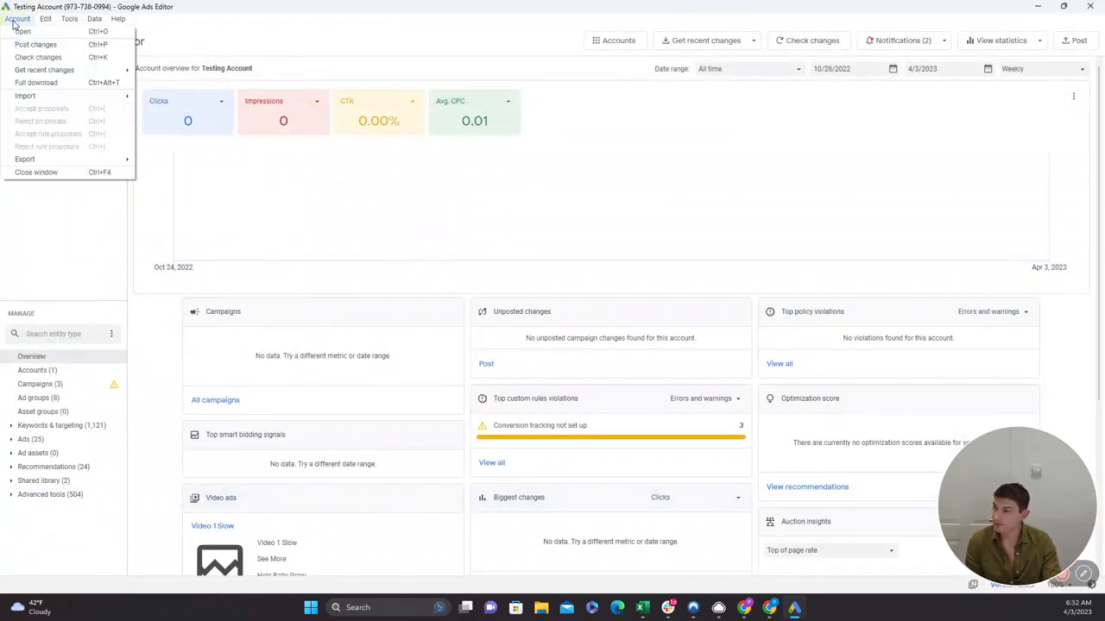
left_click(35, 83)
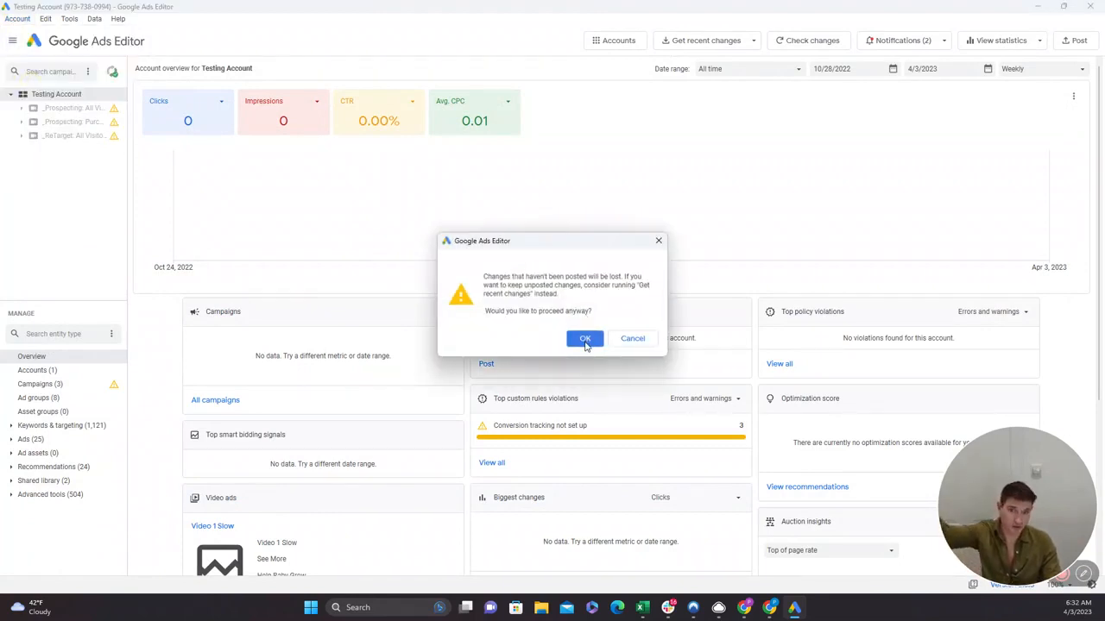
left_click(585, 340)
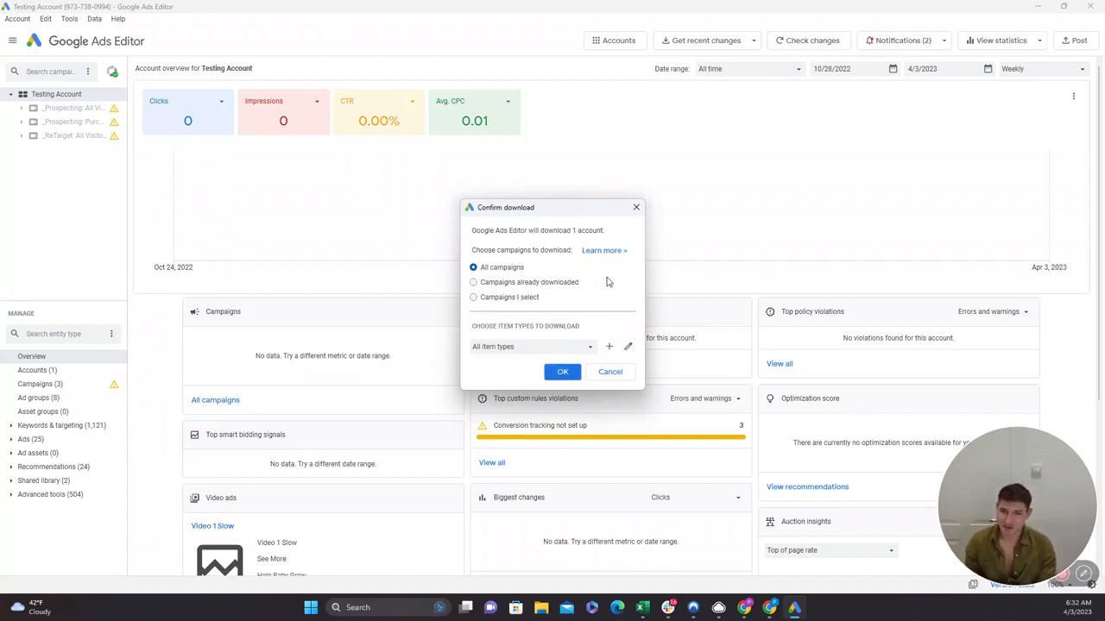
left_click(636, 207)
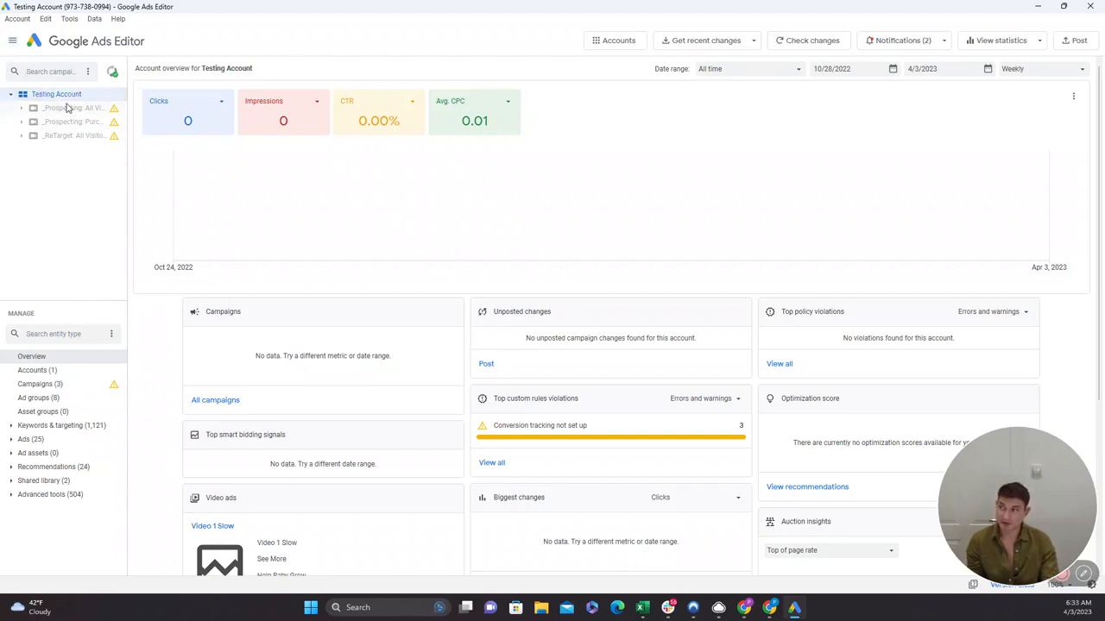
View the _Prospecting: All Visitors campaign and its All Videos ad group, and return to the Testing Account level.
left_click(52, 114)
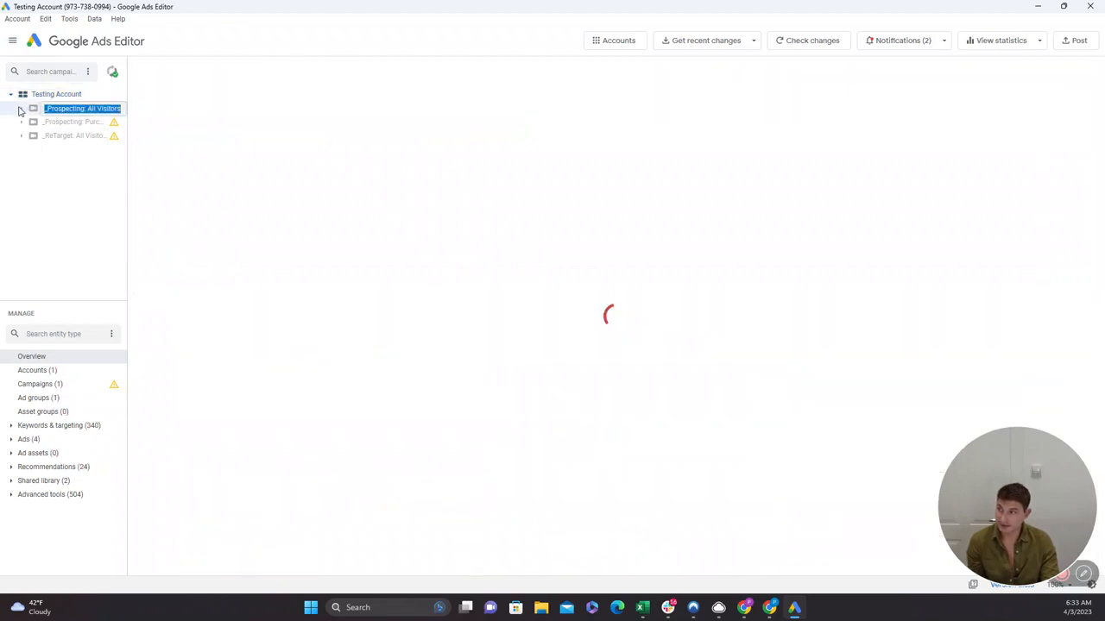
left_click(21, 109)
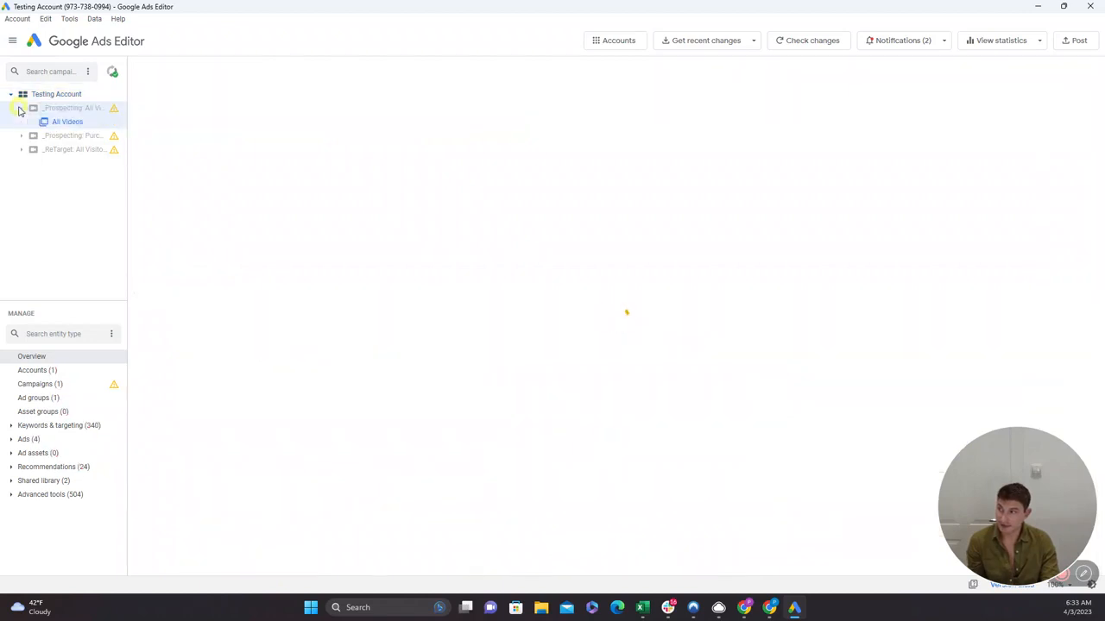
left_click(68, 123)
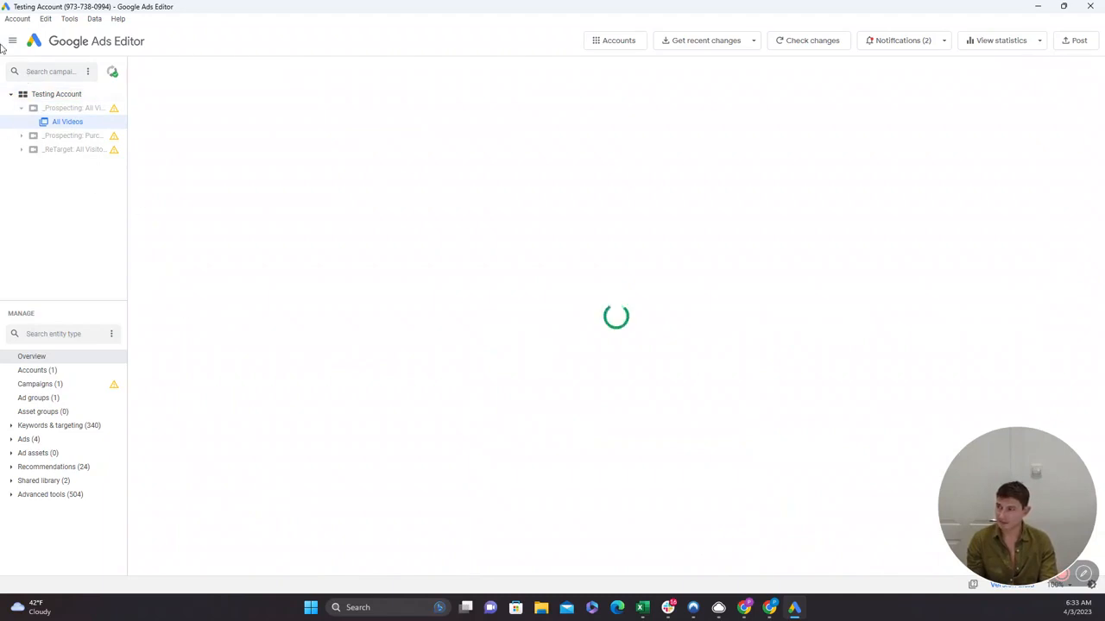
left_click(48, 95)
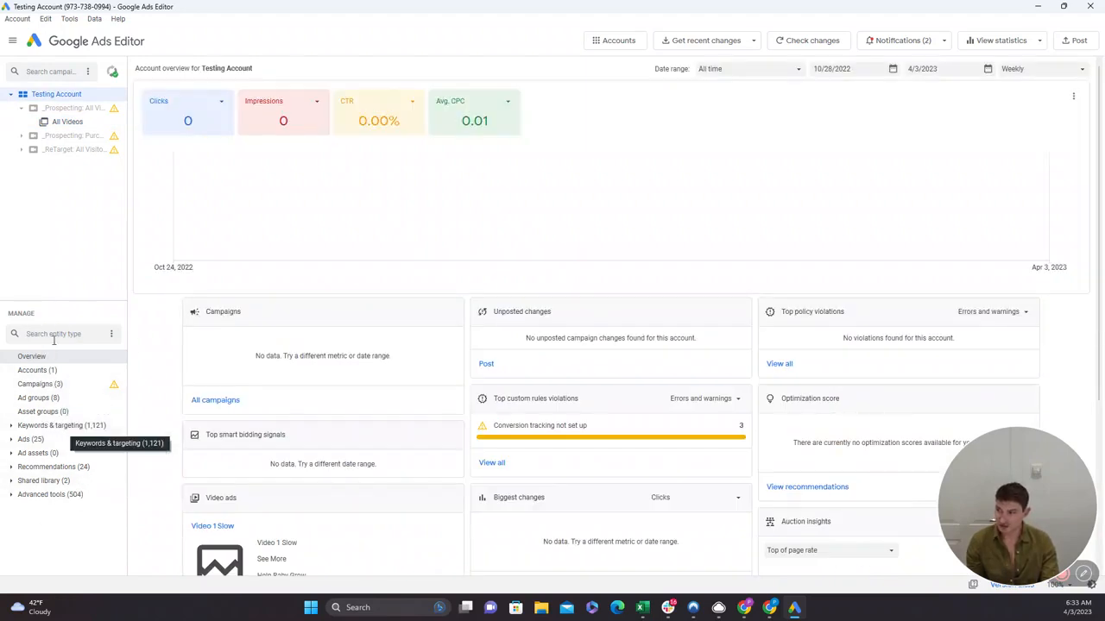
Examine the account's entity types: accounts, campaigns, ad groups, keywords and targeting, ads, and ad assets.
left_click(31, 371)
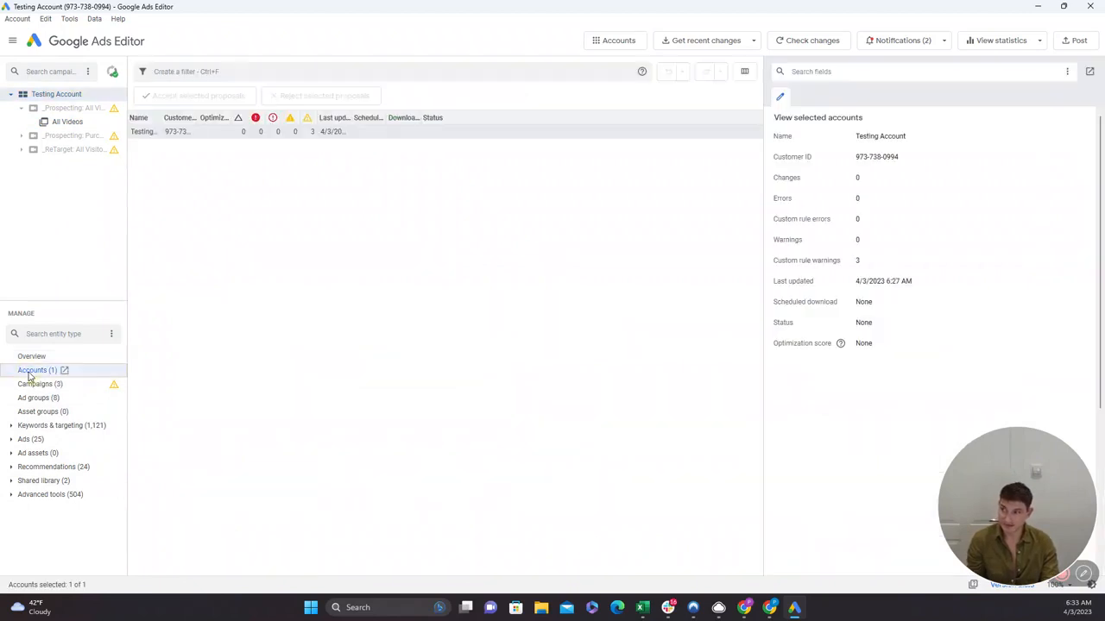
left_click(29, 390)
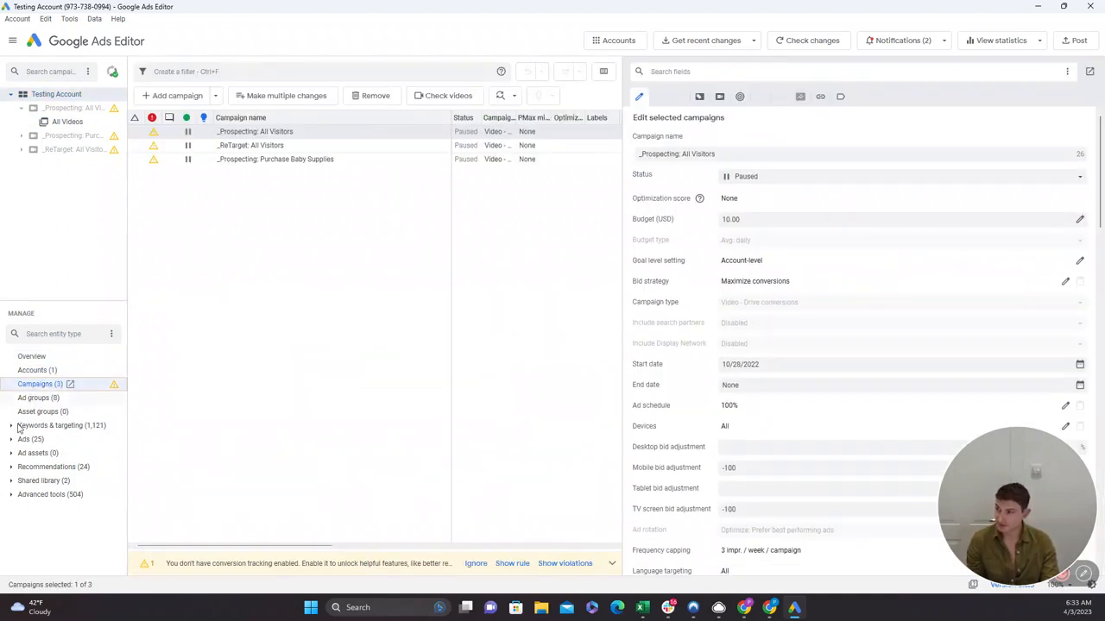
left_click(11, 426)
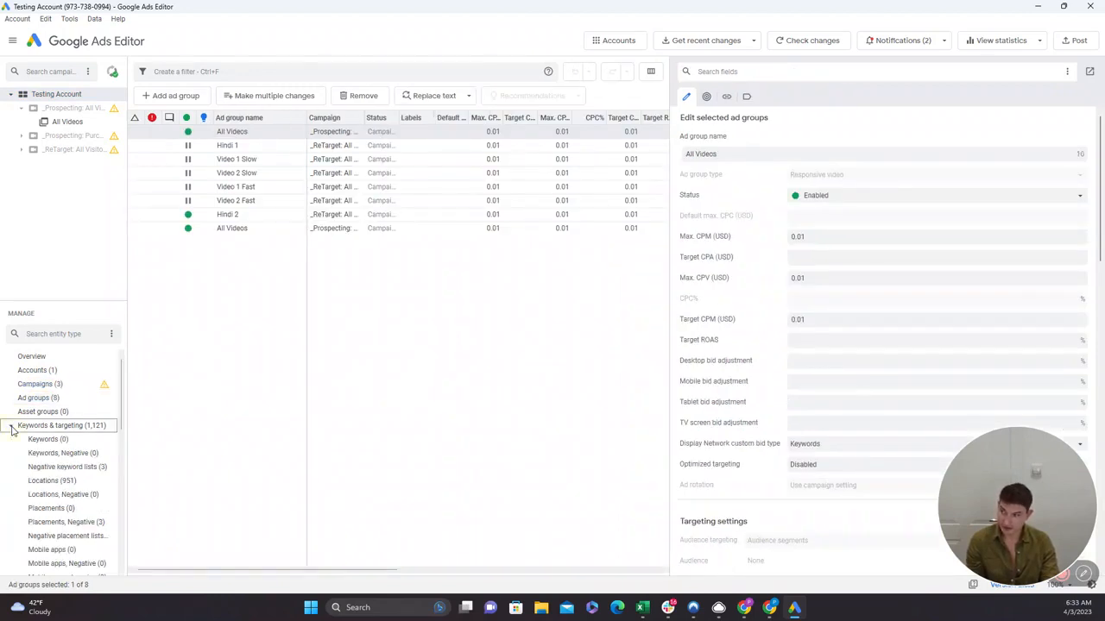
left_click(11, 426)
left_click(11, 440)
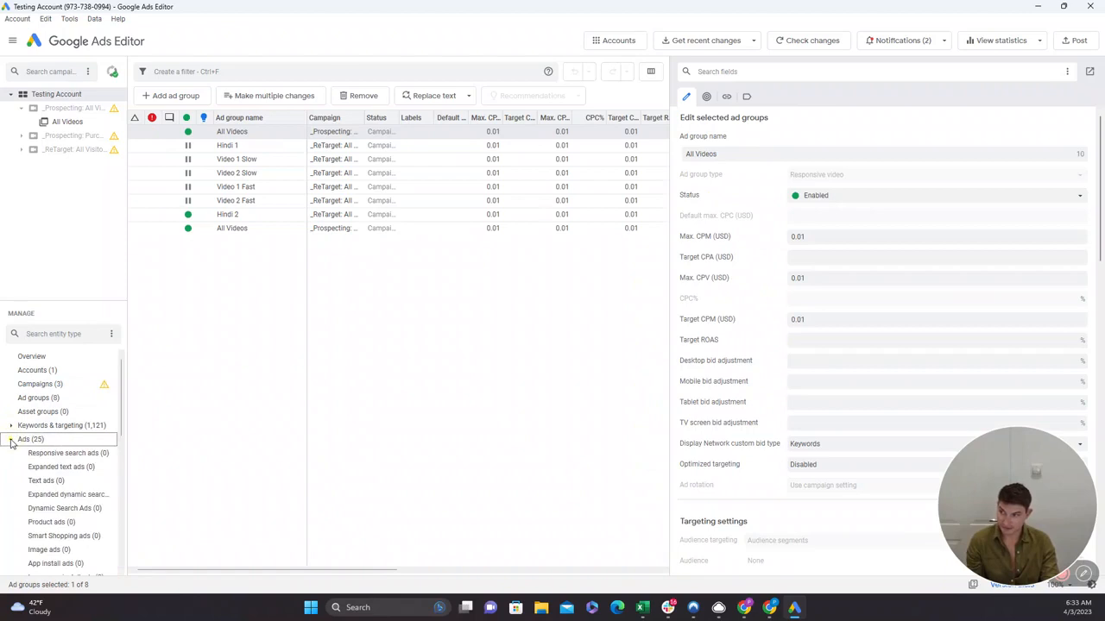
left_click(12, 441)
left_click(12, 454)
left_click(11, 454)
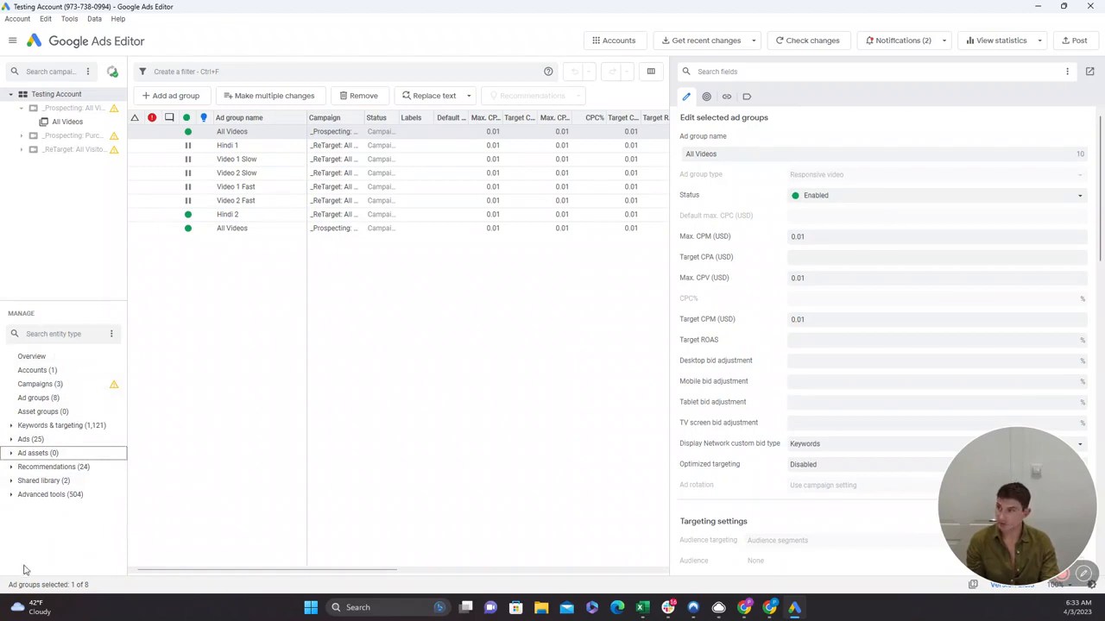
Widen the account's campaign list and duplicate the _Prospecting: All Visitors campaign within it.
left_click(40, 387)
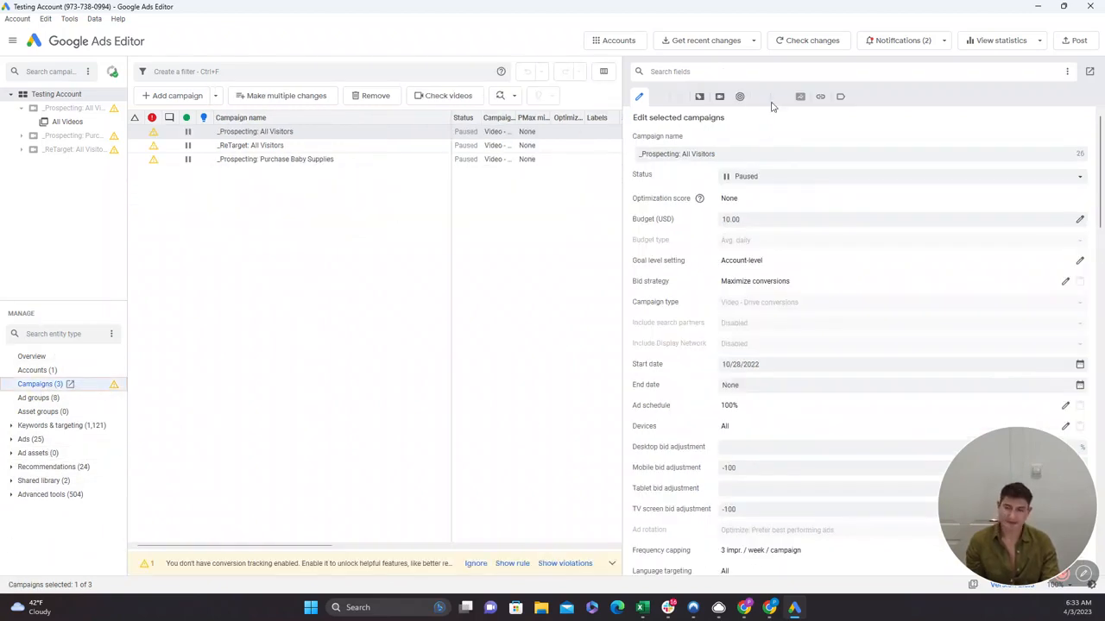
left_click_drag(622, 180, 809, 281)
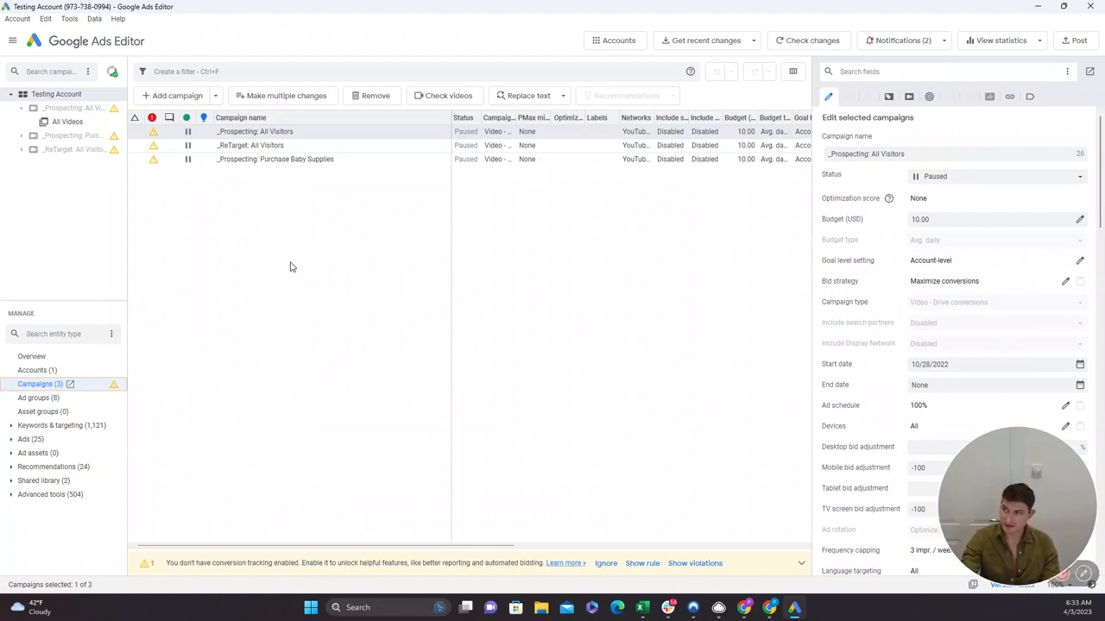
left_click(320, 135)
left_click(320, 137)
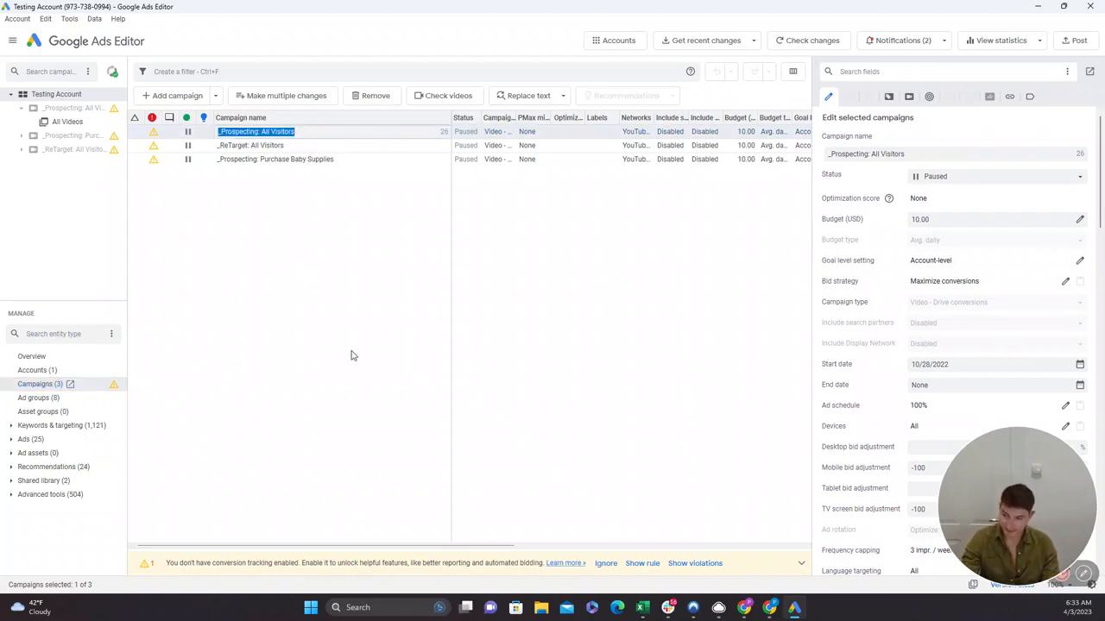
left_click(353, 356)
left_click(316, 137)
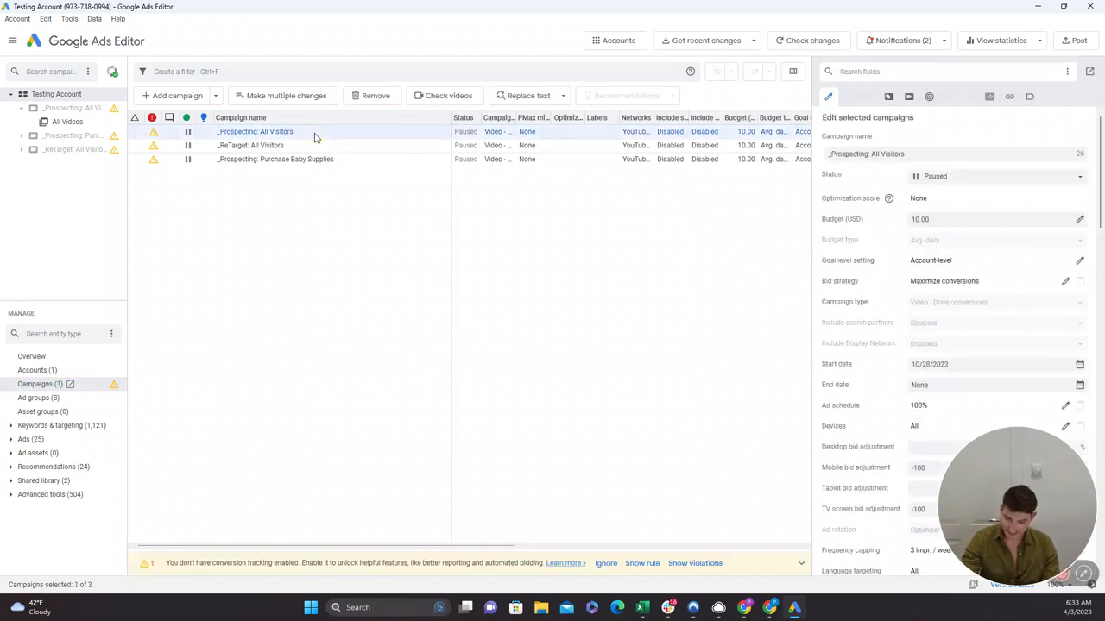
left_click(291, 251)
key("ctrl+v")
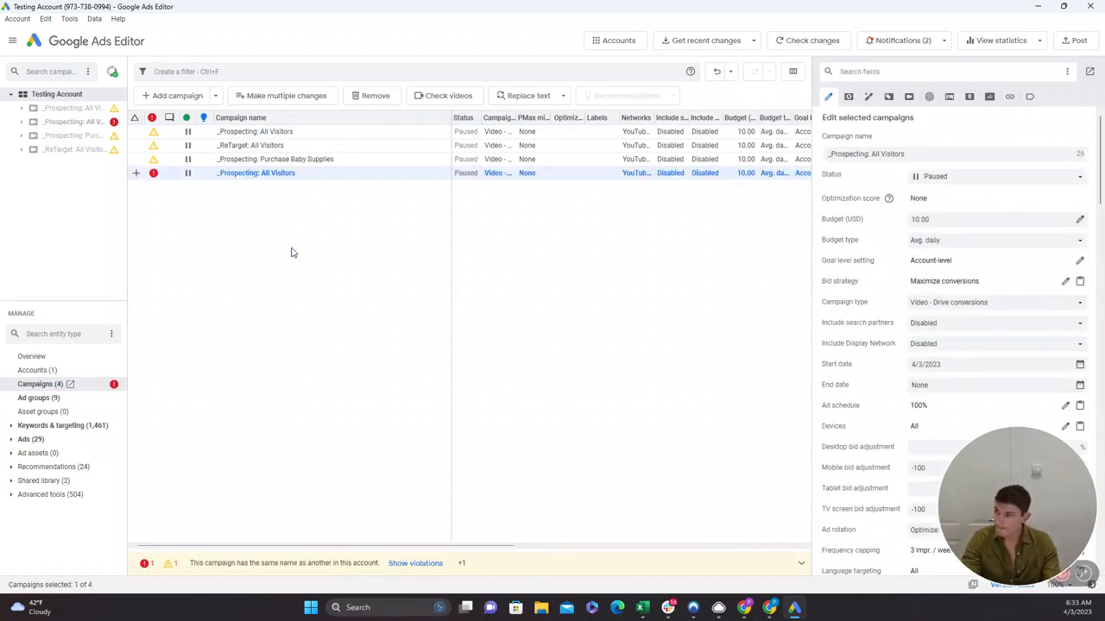
Rename the duplicated campaign "_Prospecting: All Visitors V2" and set its status to Enabled.
double_click(882, 153)
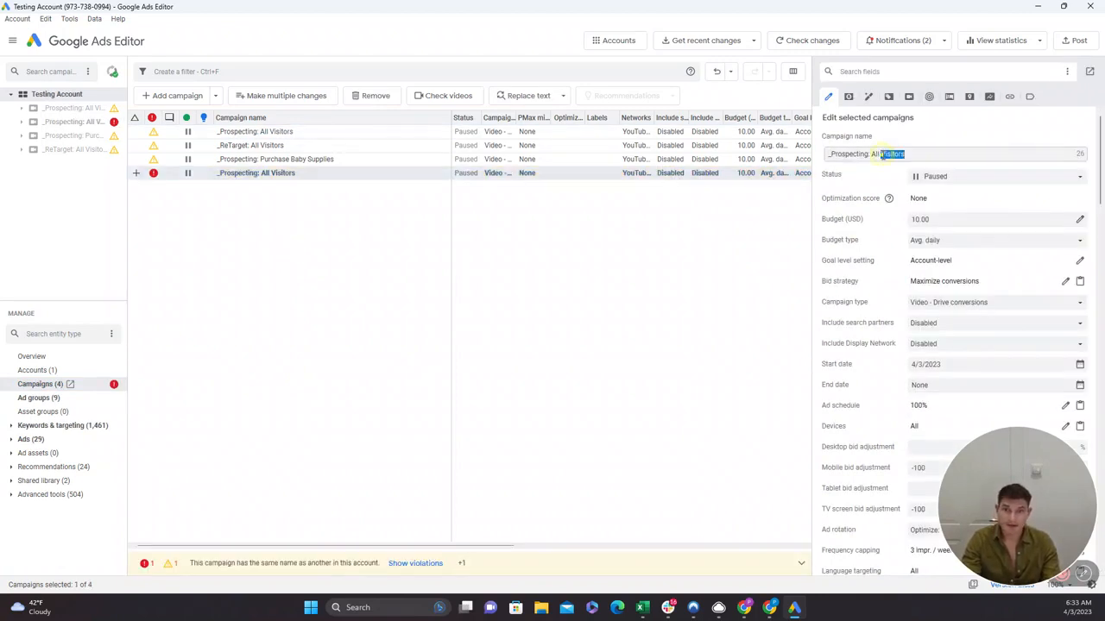
left_click(918, 157)
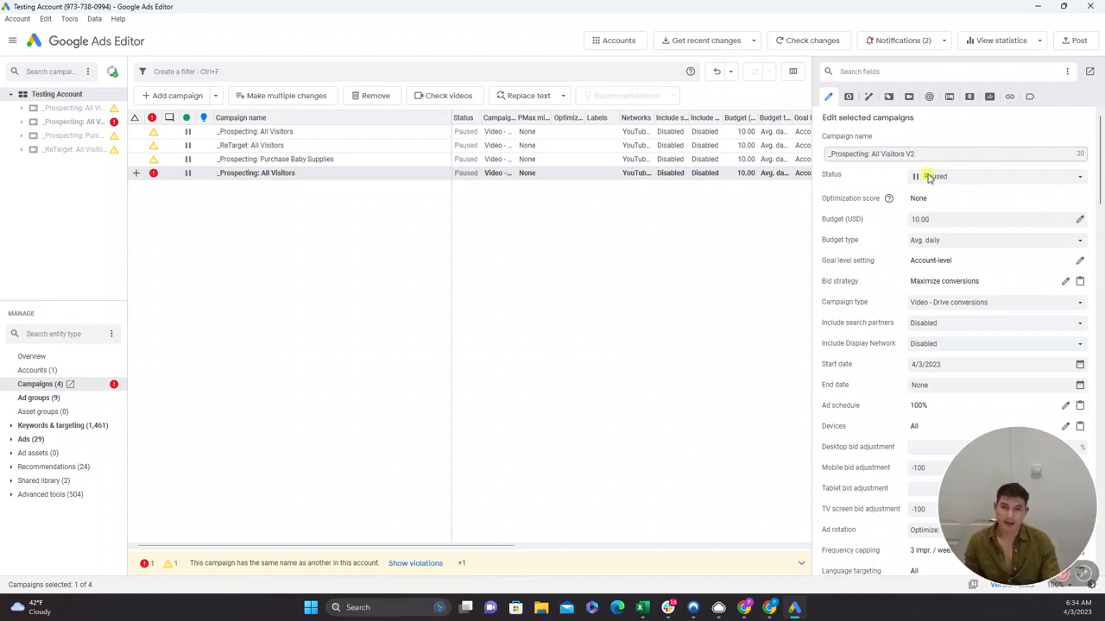
left_click(930, 178)
left_click(930, 197)
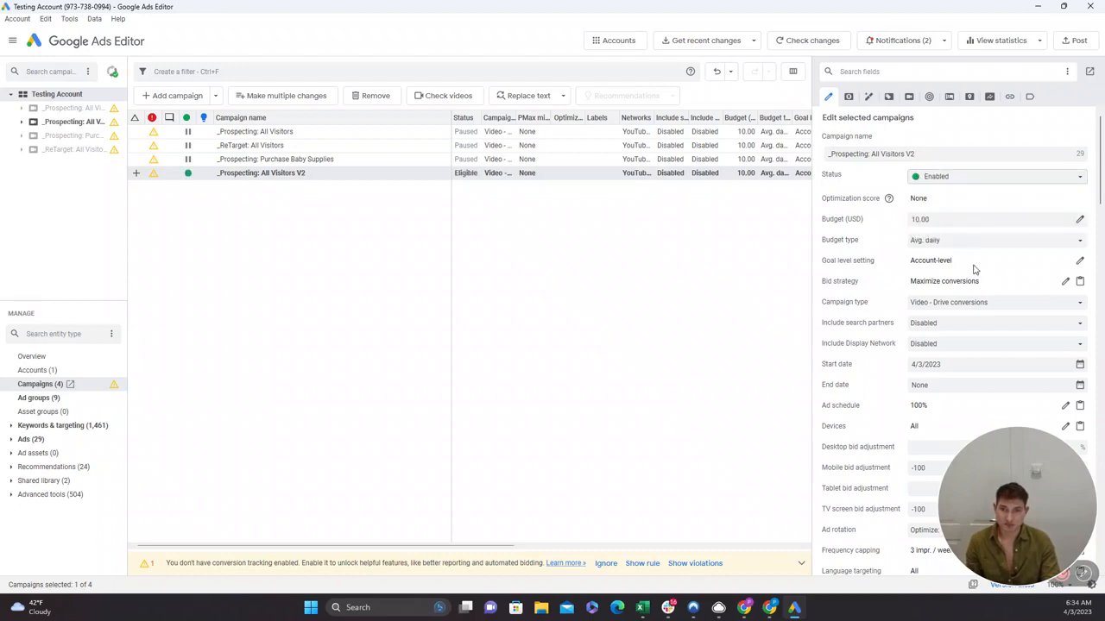
scroll(943, 265, "down", 5)
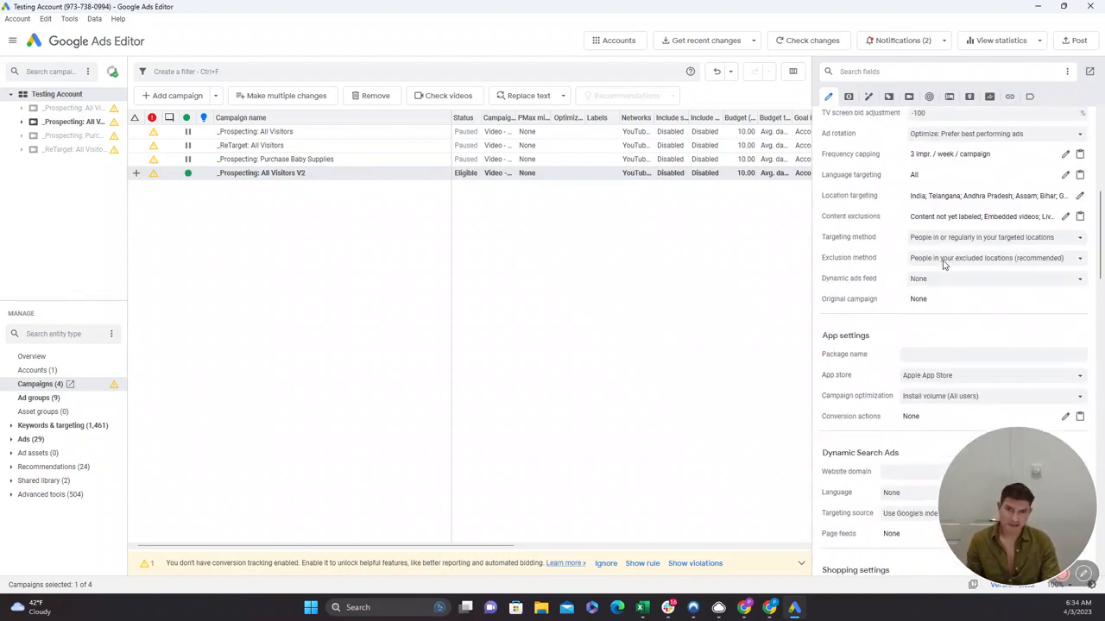
scroll(943, 265, "down", 5)
scroll(945, 265, "up", 10)
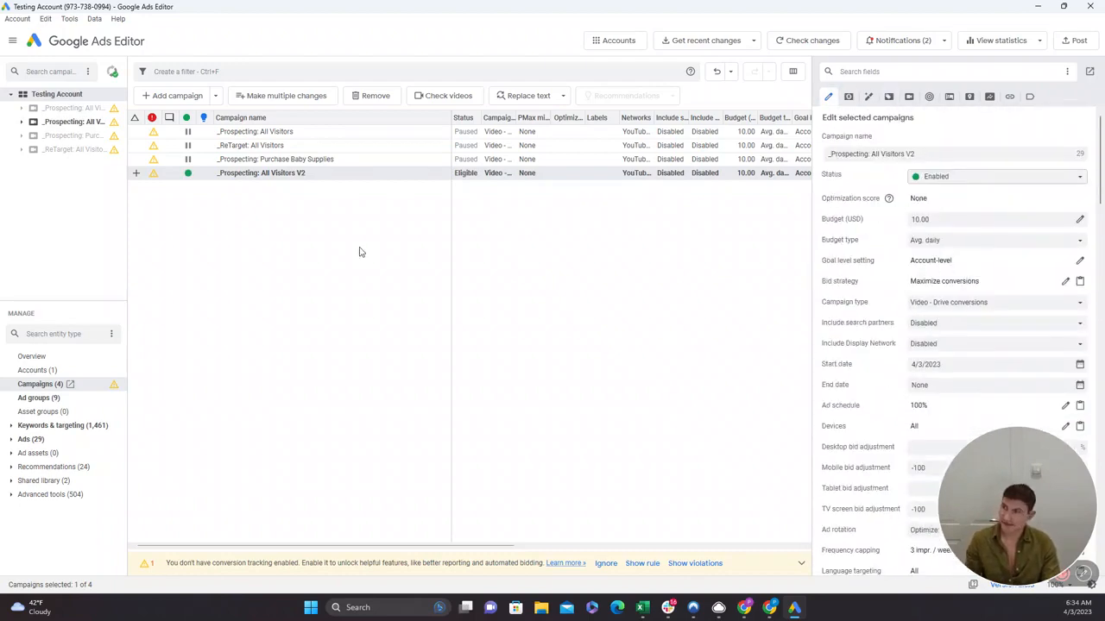
Set the bid strategy of the three paused campaigns together to Target CPA with a target of 15 USD.
left_click(371, 147)
left_click(369, 134)
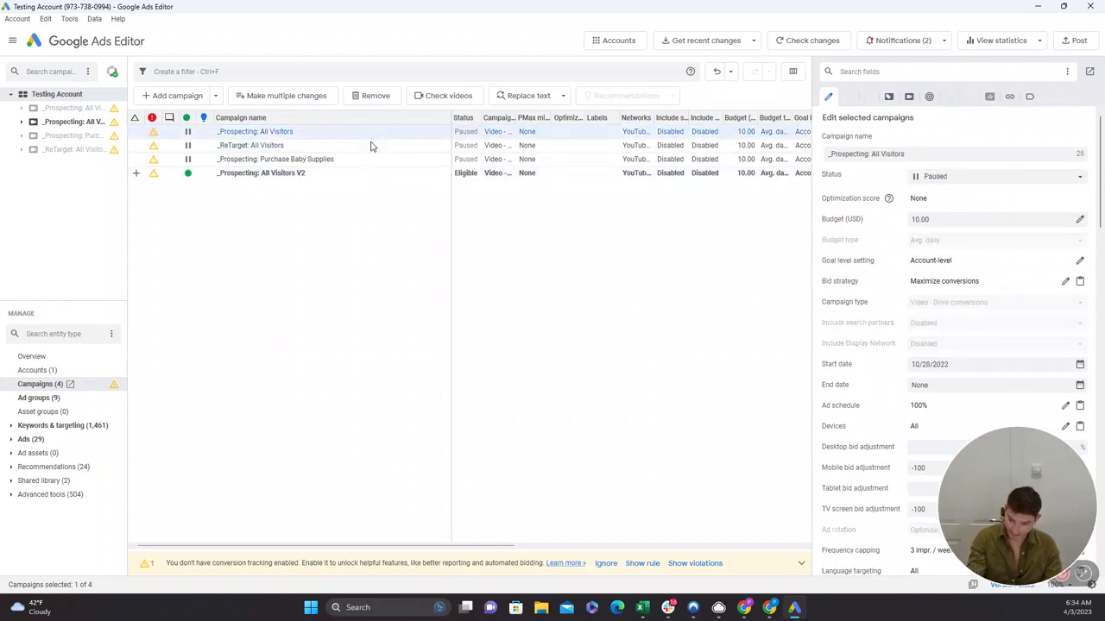
left_click(348, 168, "shift")
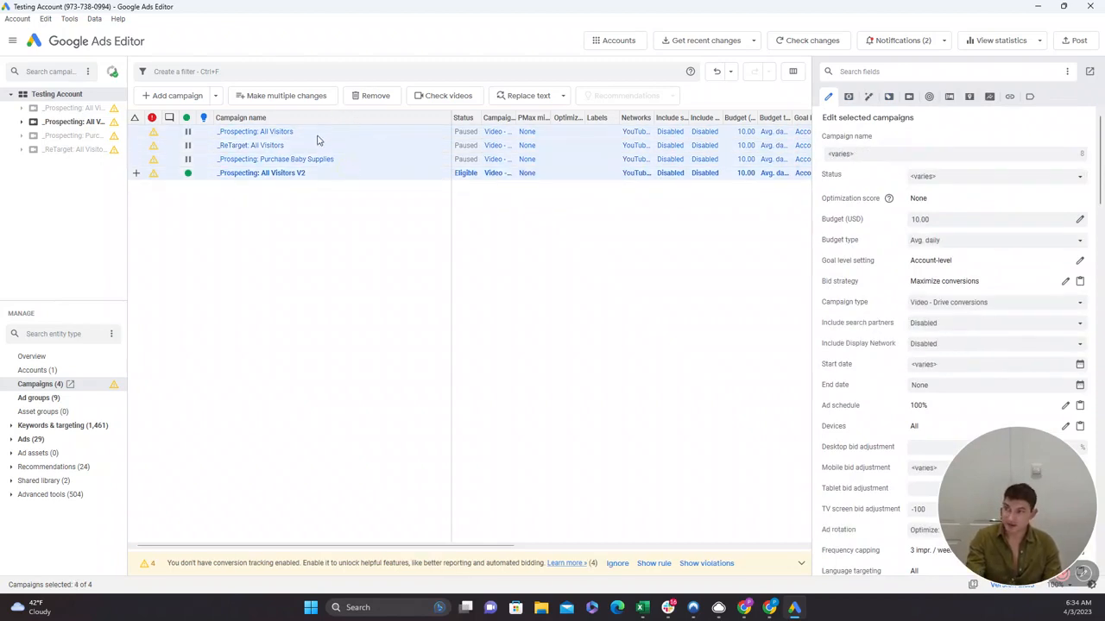
left_click(317, 135)
left_click(317, 160, "shift")
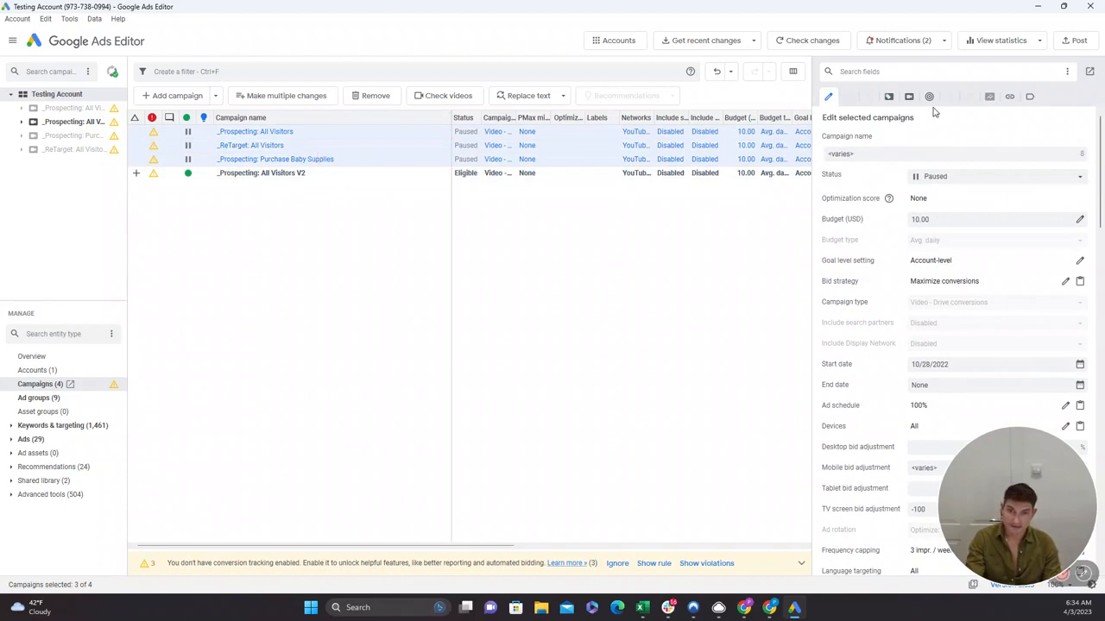
scroll(1011, 293, "down", 1)
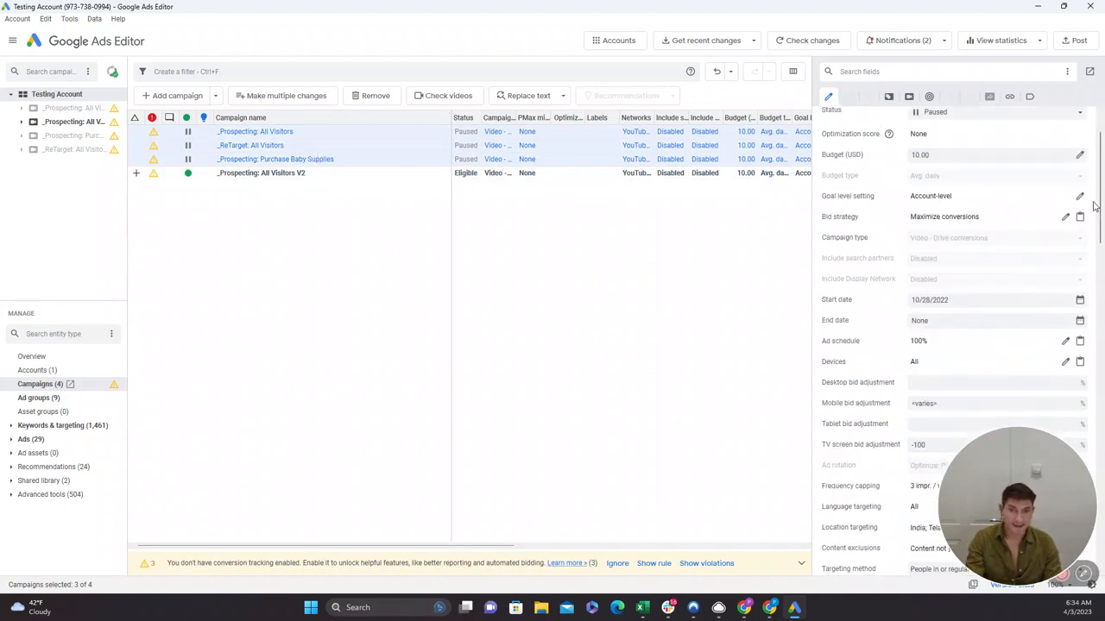
left_click(1066, 221)
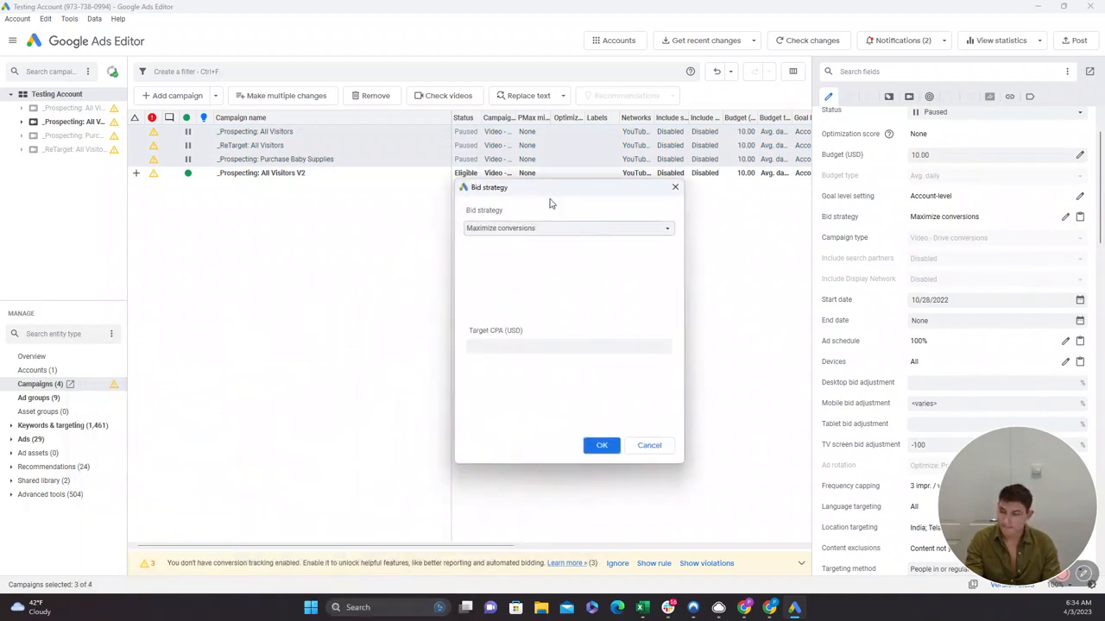
left_click(570, 212)
left_click(530, 226)
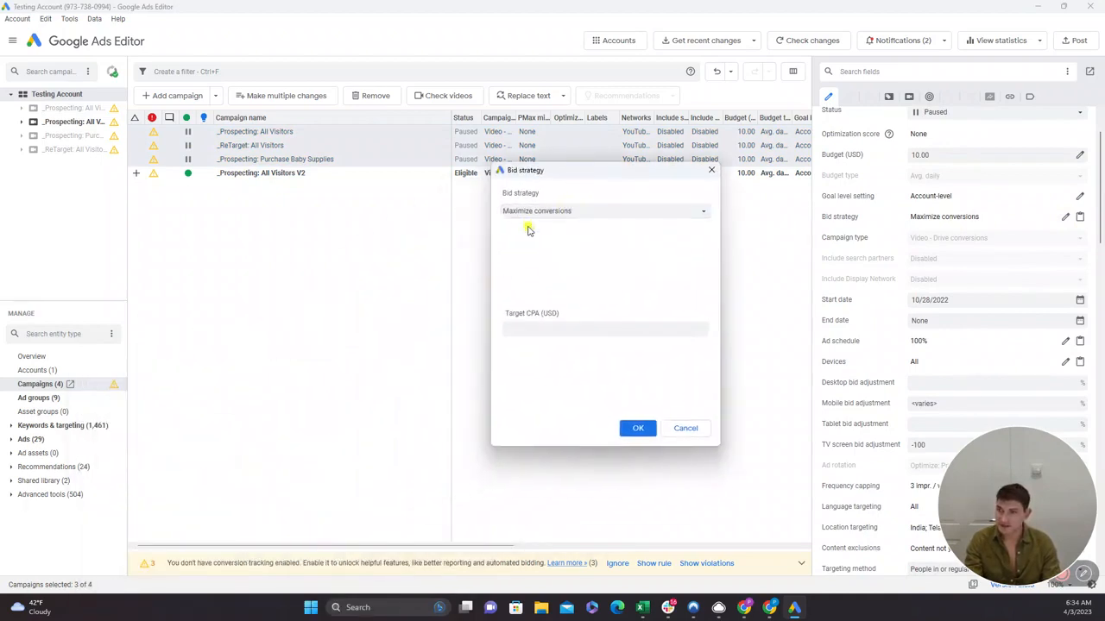
type("15")
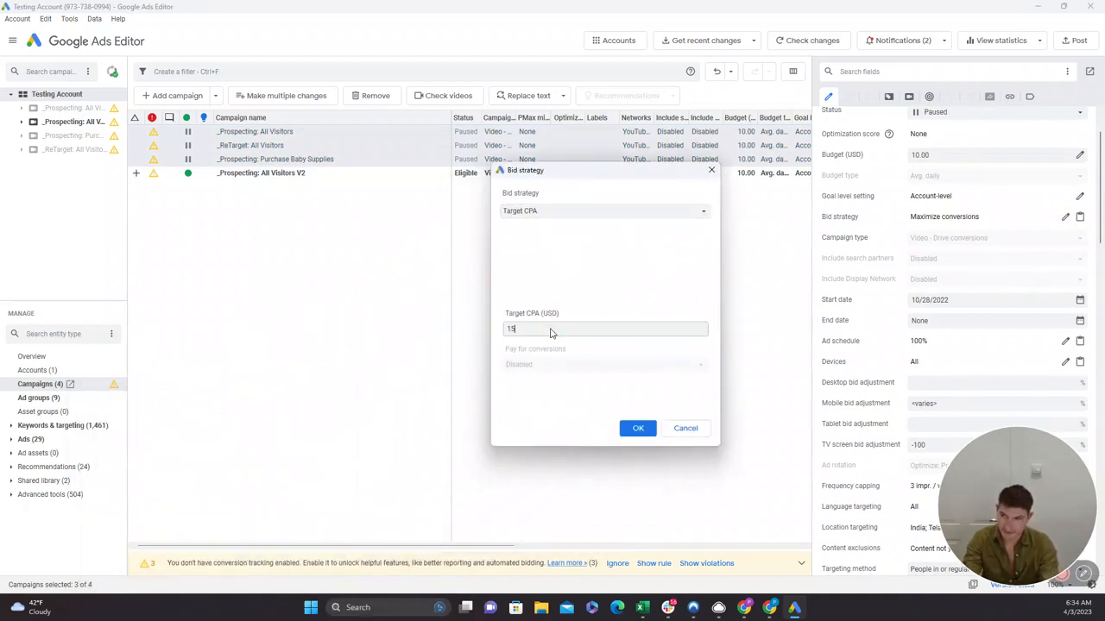
left_click(636, 430)
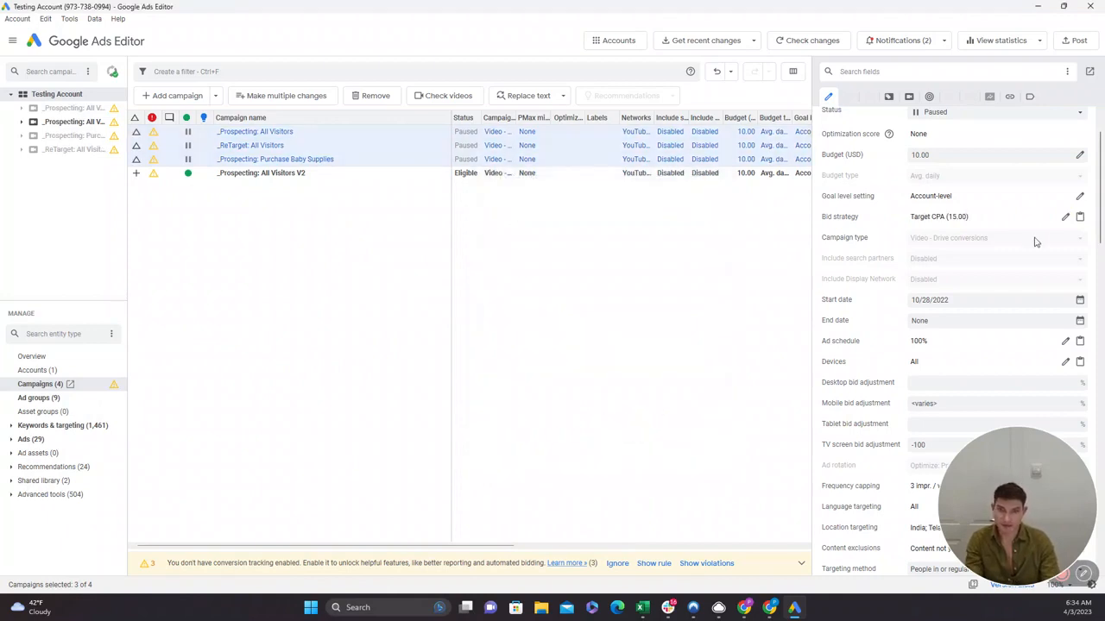
Set the desktop bid adjustment of the three selected campaigns to -100%.
scroll(937, 315, "down", 3)
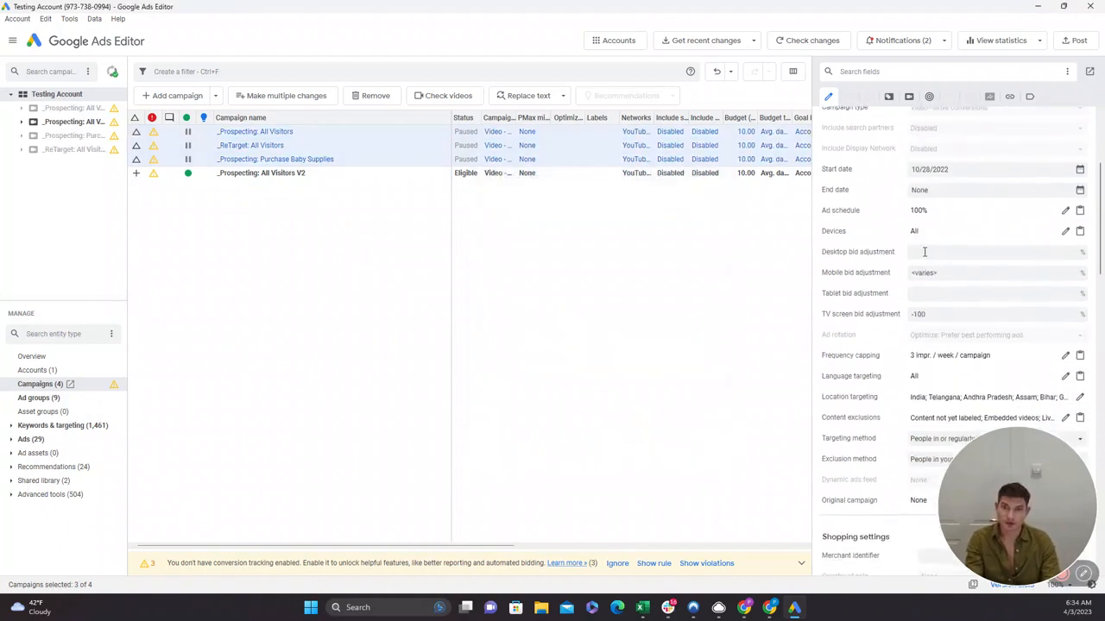
left_click(924, 252)
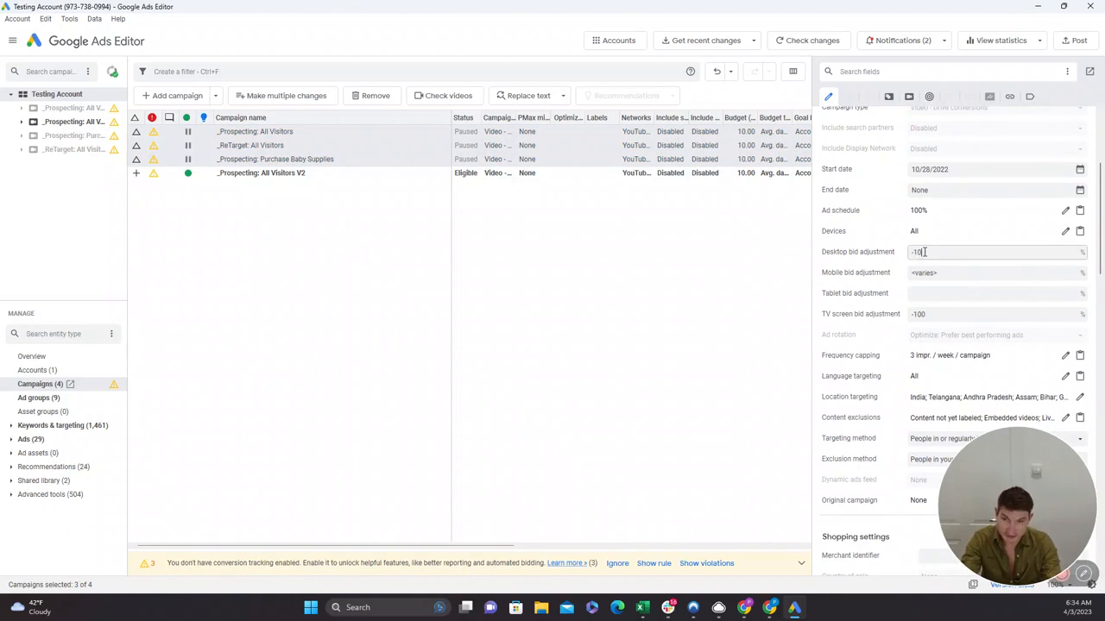
left_click(932, 272)
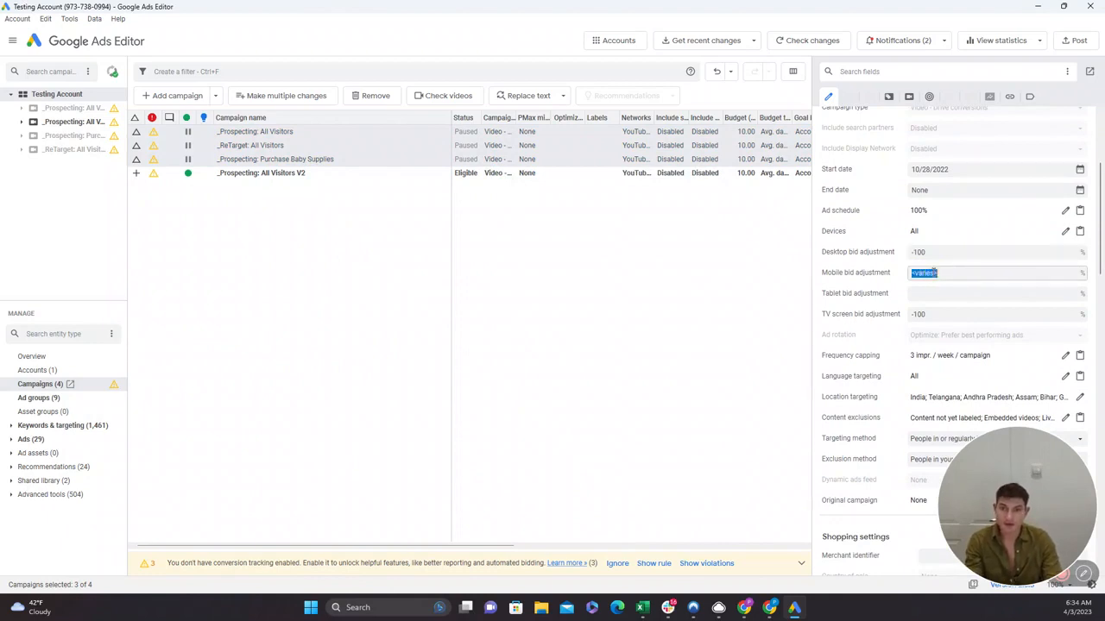
Examine the remaining bulk-editable campaign settings, from targeting and shopping settings to URL options, custom parameters and labels.
scroll(932, 273, "down", 2)
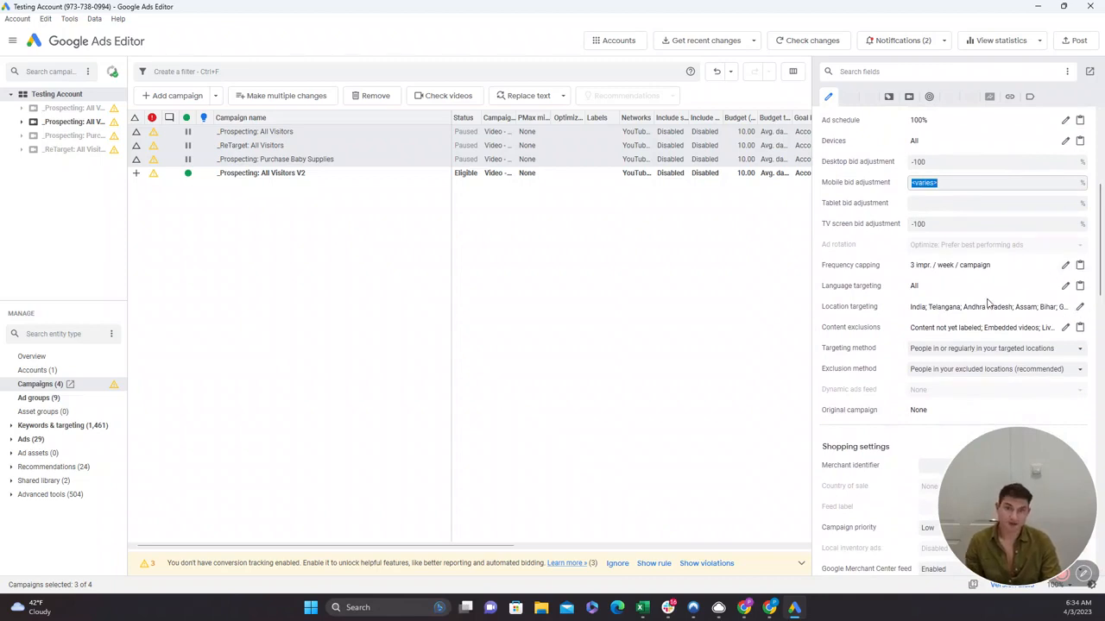
scroll(961, 320, "down", 7)
scroll(962, 322, "up", 5)
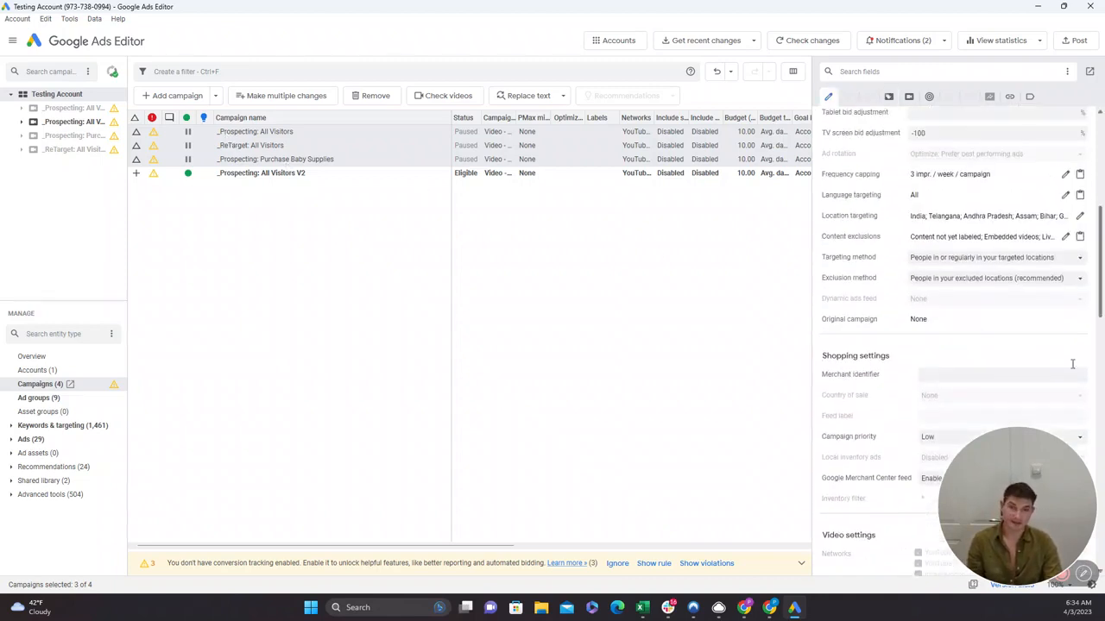
scroll(949, 329, "down", 10)
scroll(950, 329, "down", 5)
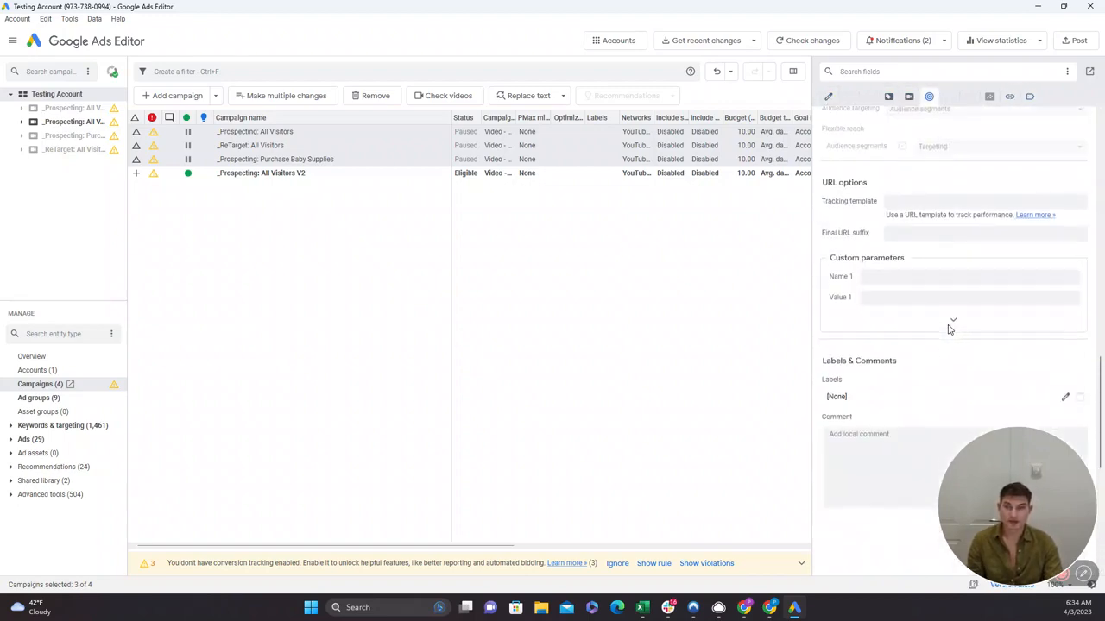
scroll(949, 329, "up", 1)
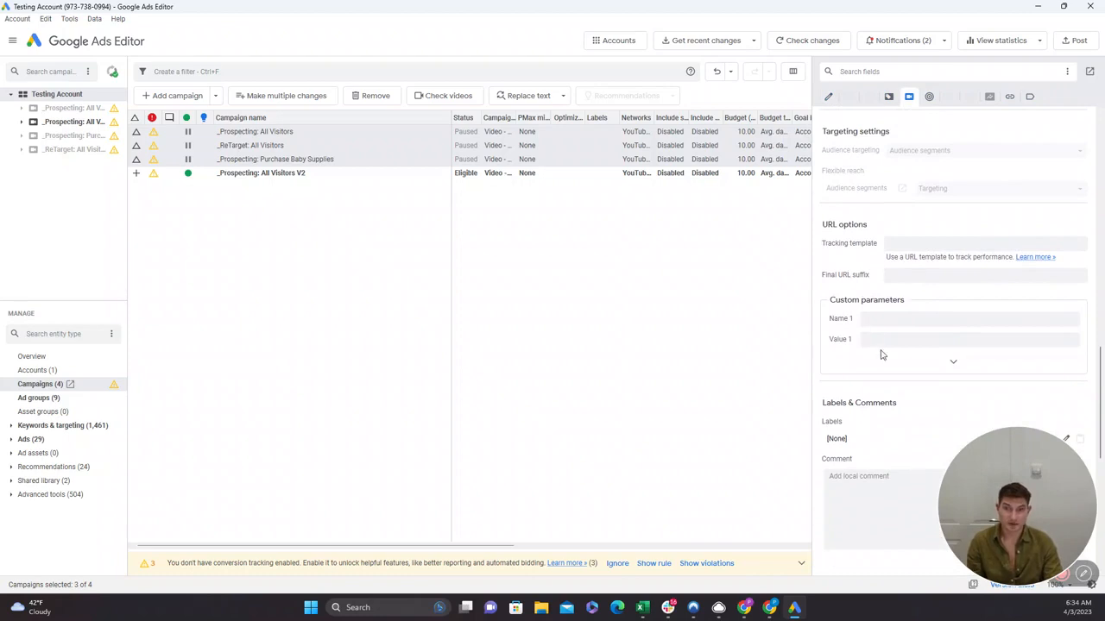
left_click(870, 340)
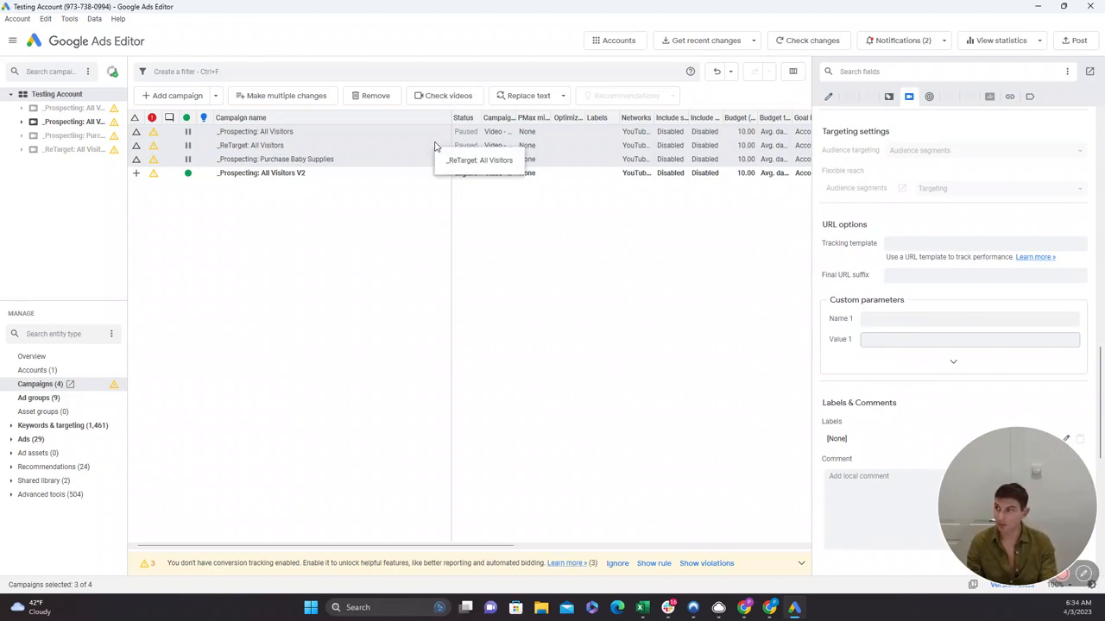
Show the responsive video ads of the _Prospecting: Purchase Baby Supplies campaign.
left_click(23, 440)
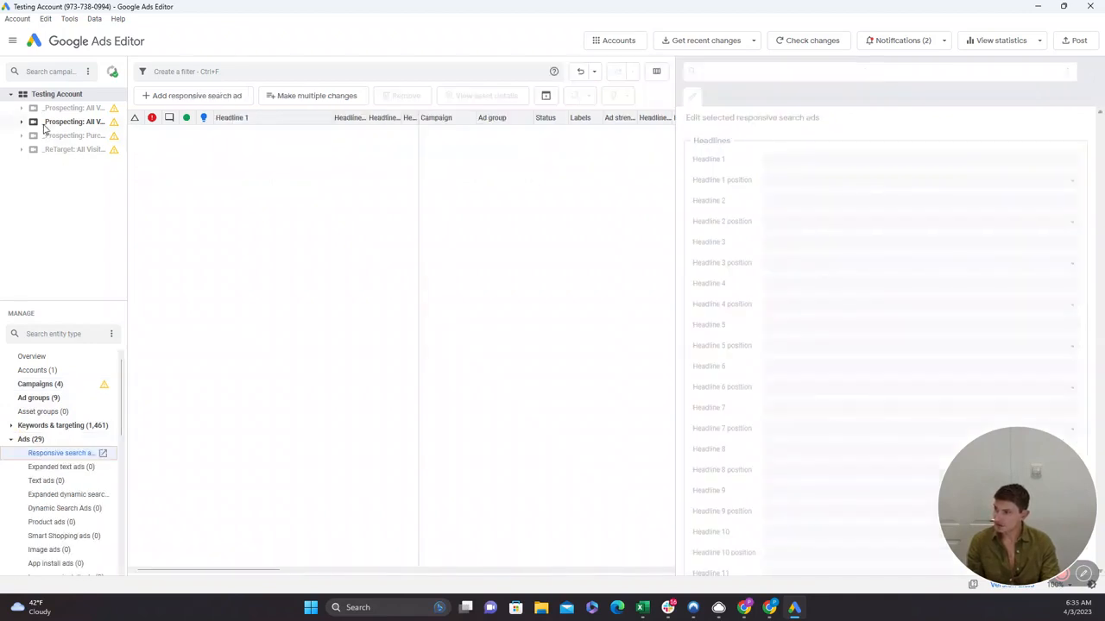
left_click(52, 124)
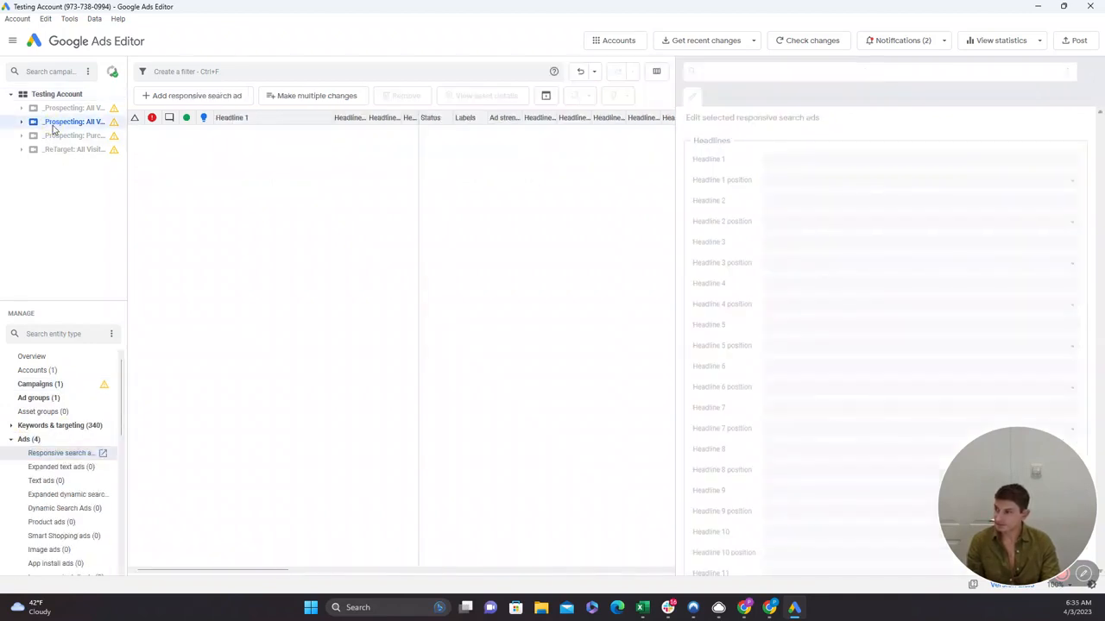
left_click(57, 136)
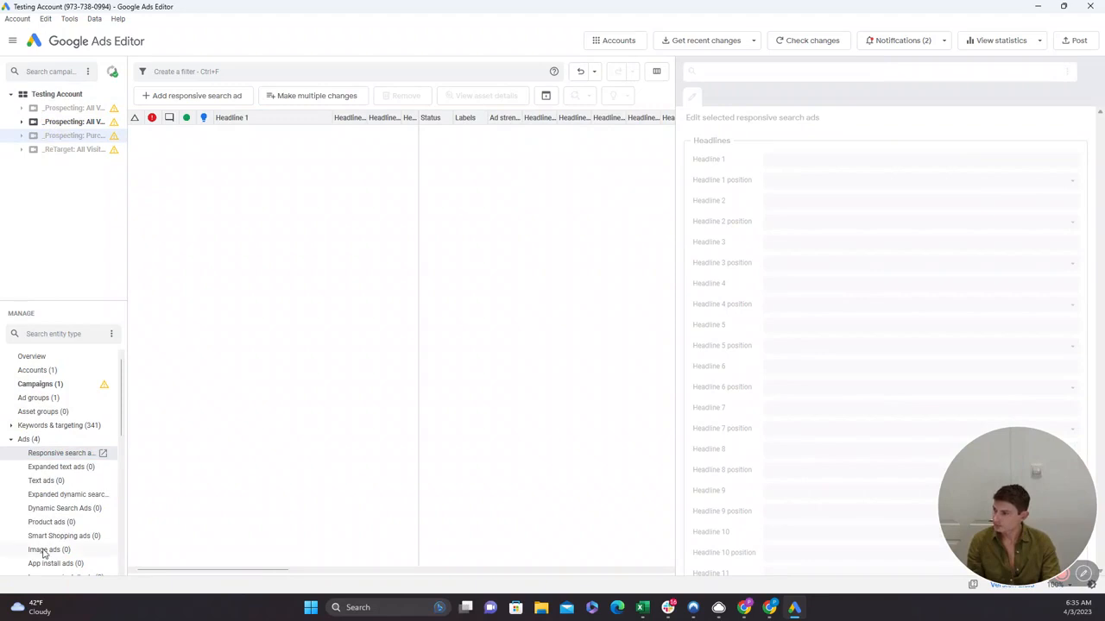
scroll(43, 552, "down", 5)
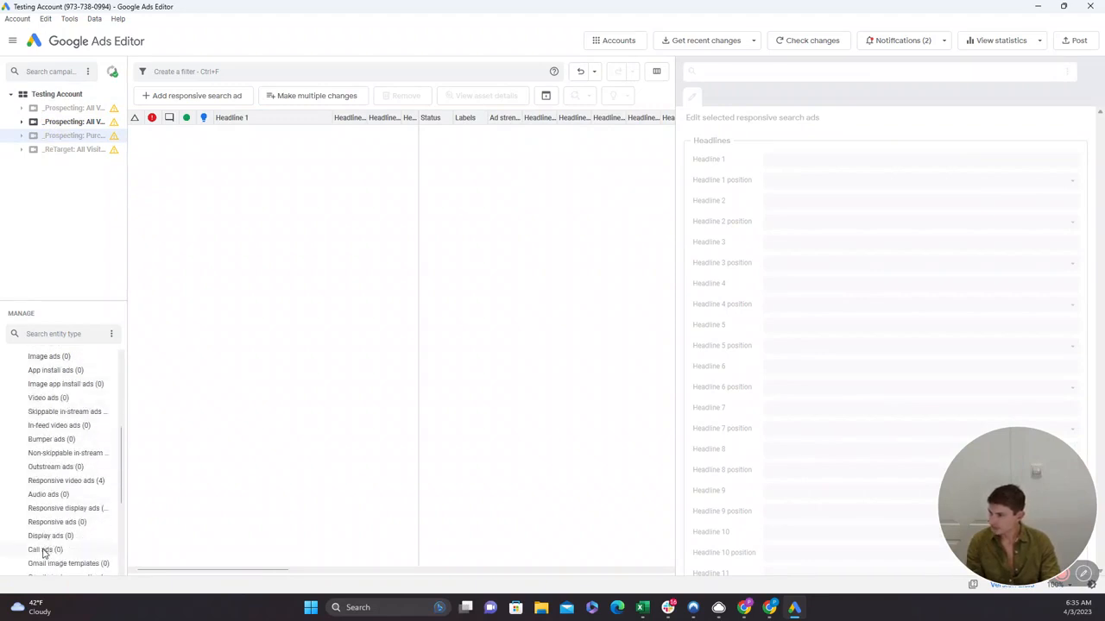
scroll(43, 553, "down", 1)
left_click(82, 466)
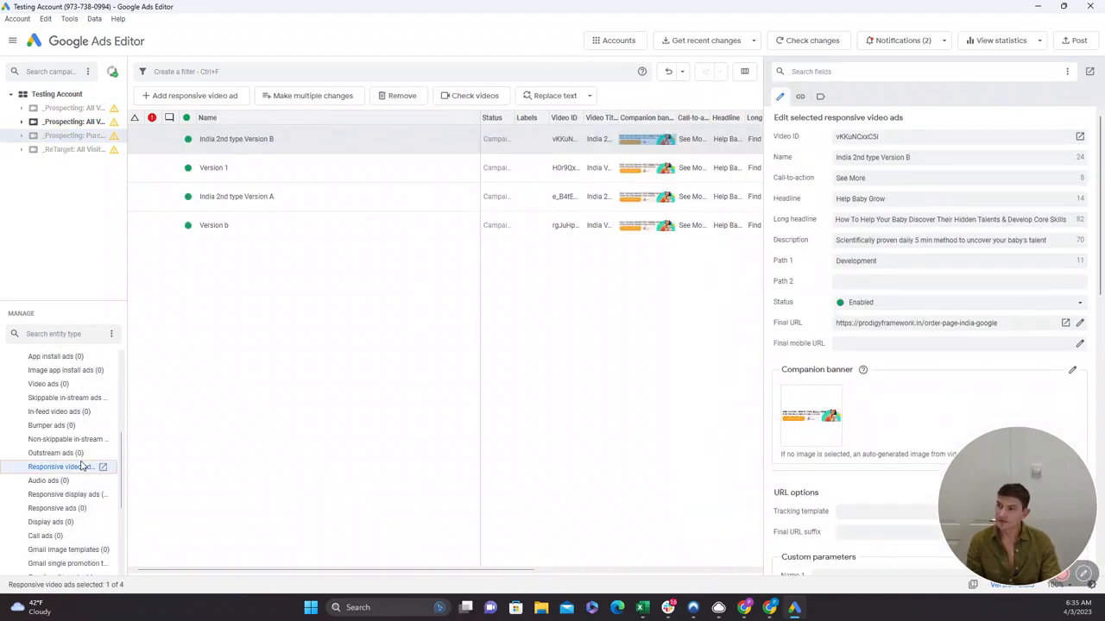
Duplicate all four responsive video ads within the _Prospecting: Purchase Baby Supplies campaign.
left_click(235, 235)
key("ctrl+a")
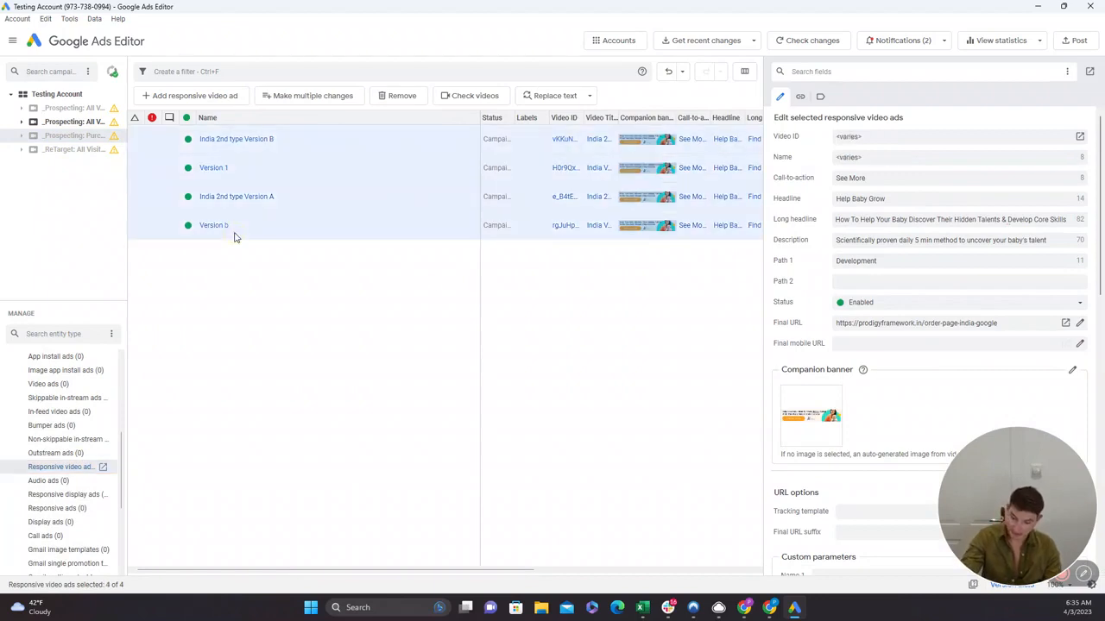
key("ctrl+c")
key("ctrl+v")
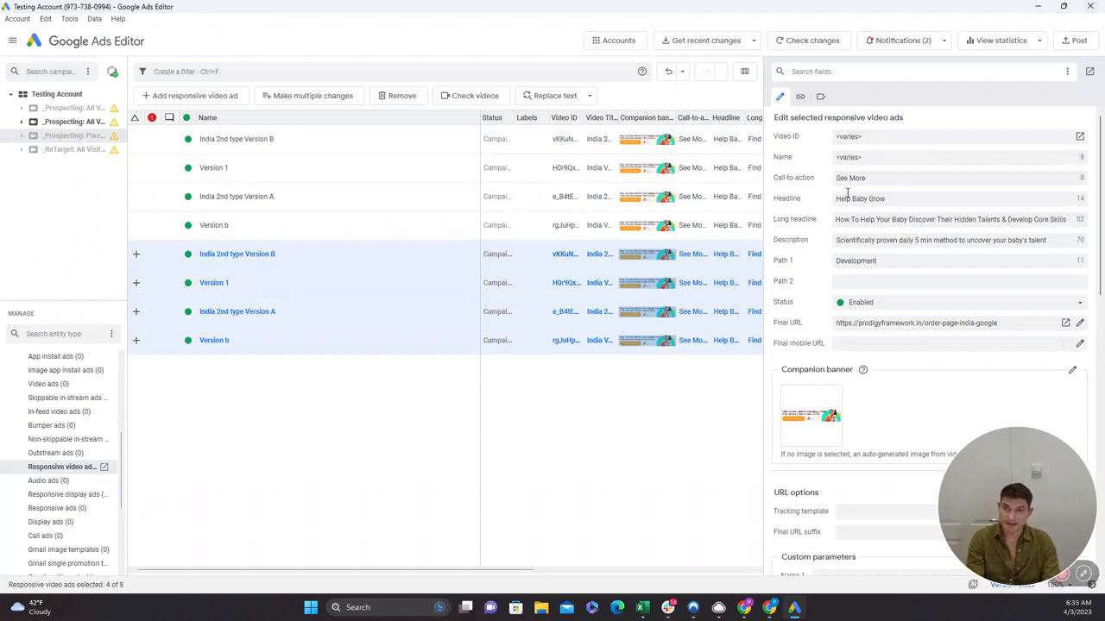
Change the headline of the four duplicated video ads to "Child Development".
left_click(849, 197)
key("ctrl+a")
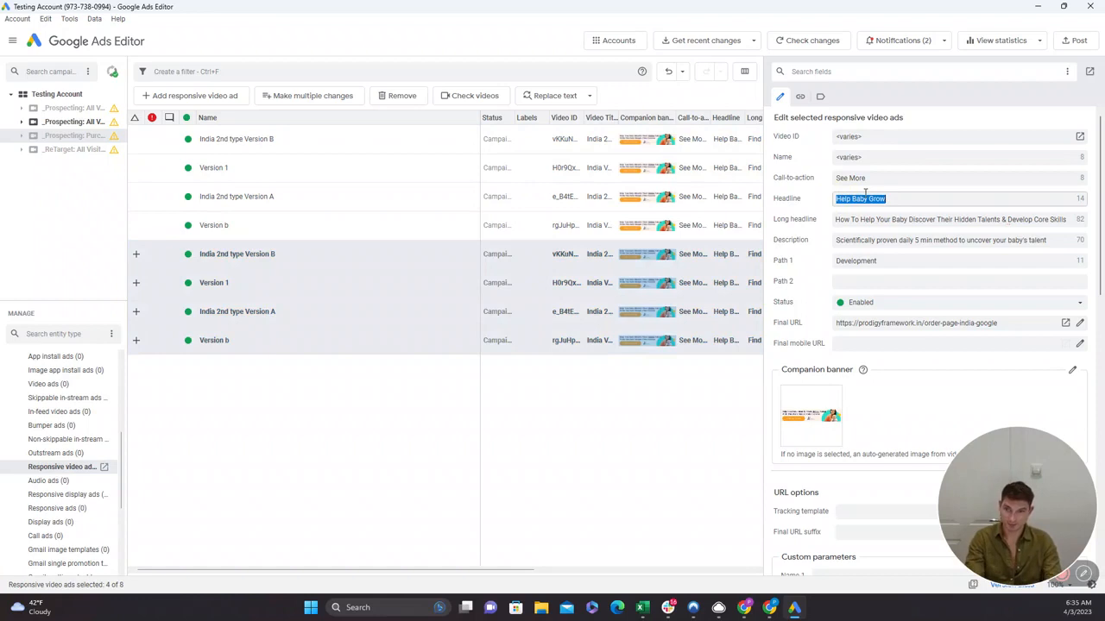
type("Child")
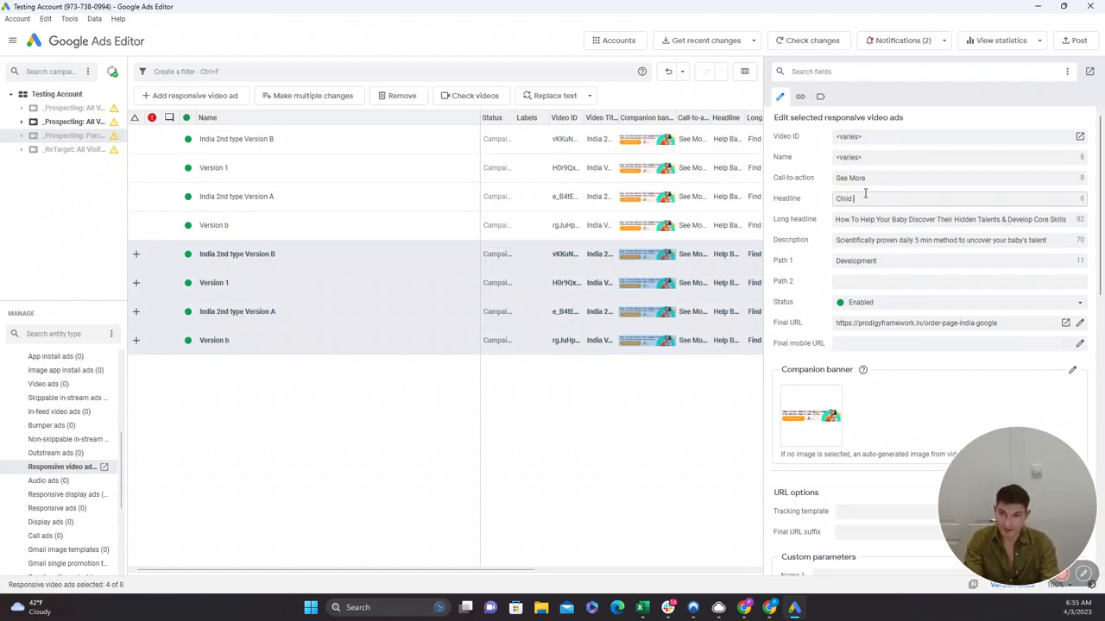
type(" Del")
key("BackSpace")
key("BackSpace")
key("BackSpace")
type("elopment")
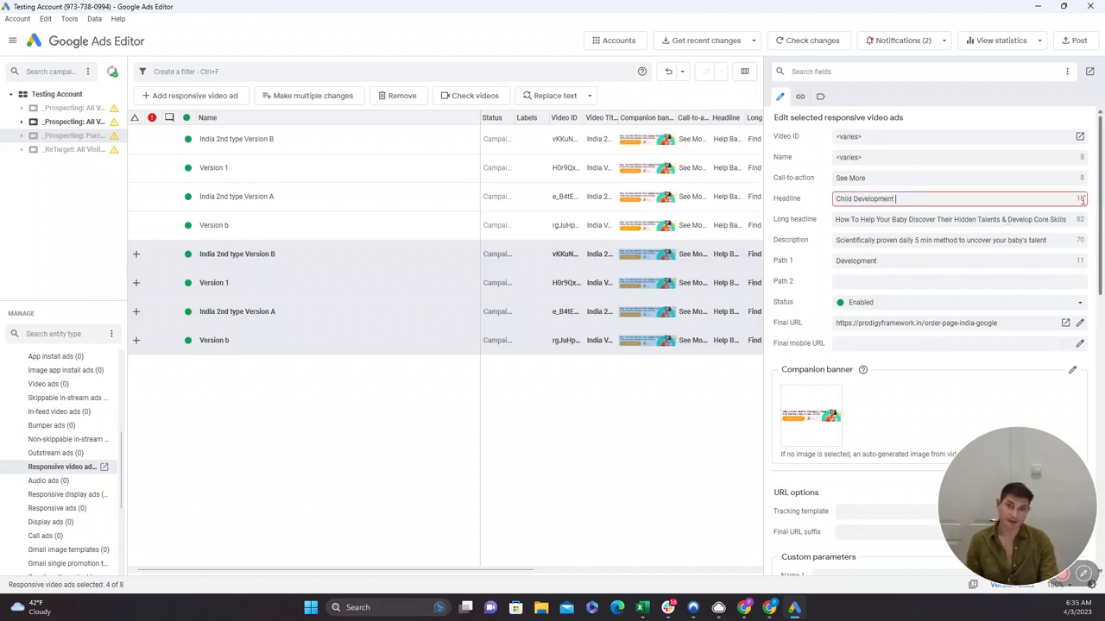
double_click(875, 199)
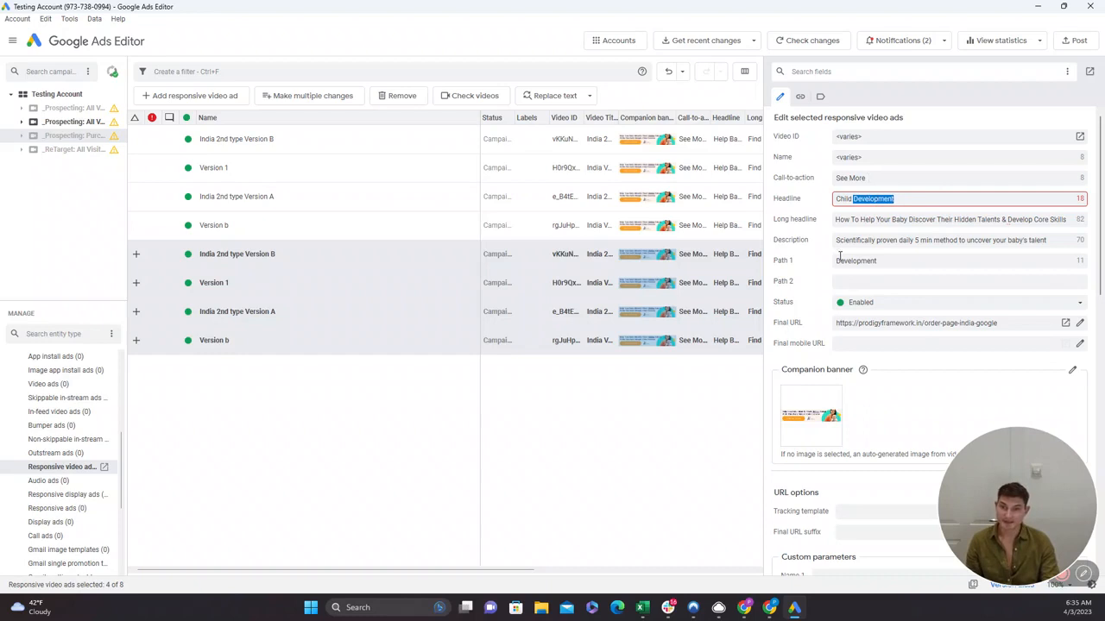
Set the duplicated ads' call-to-action to "Learn More" and shorten their headline to "Child".
left_click(850, 179)
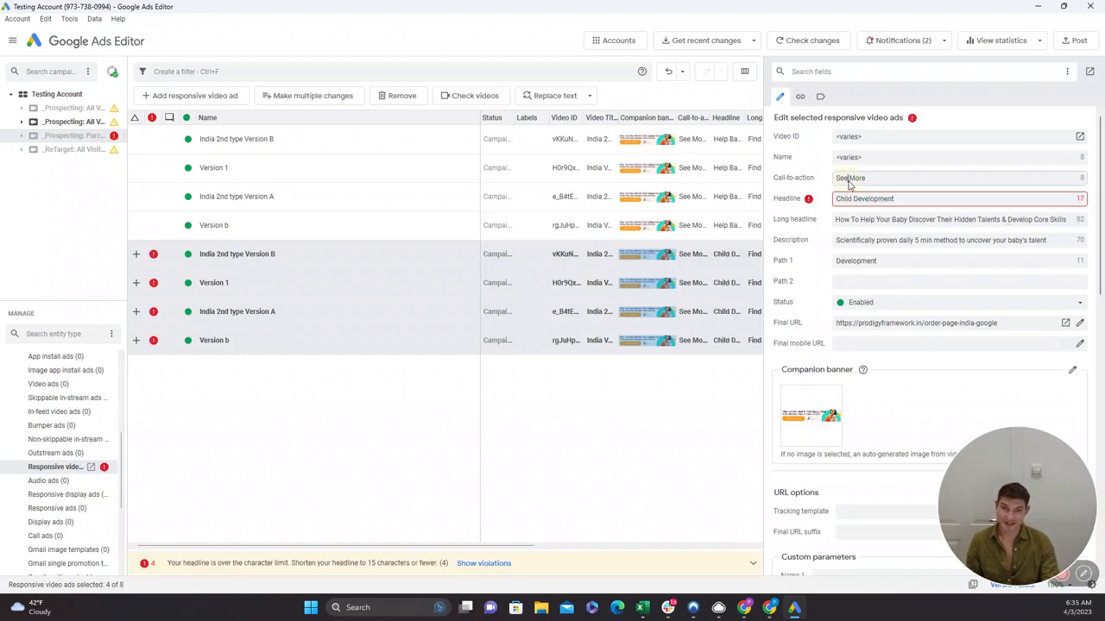
key("ctrl+a")
type("Lea")
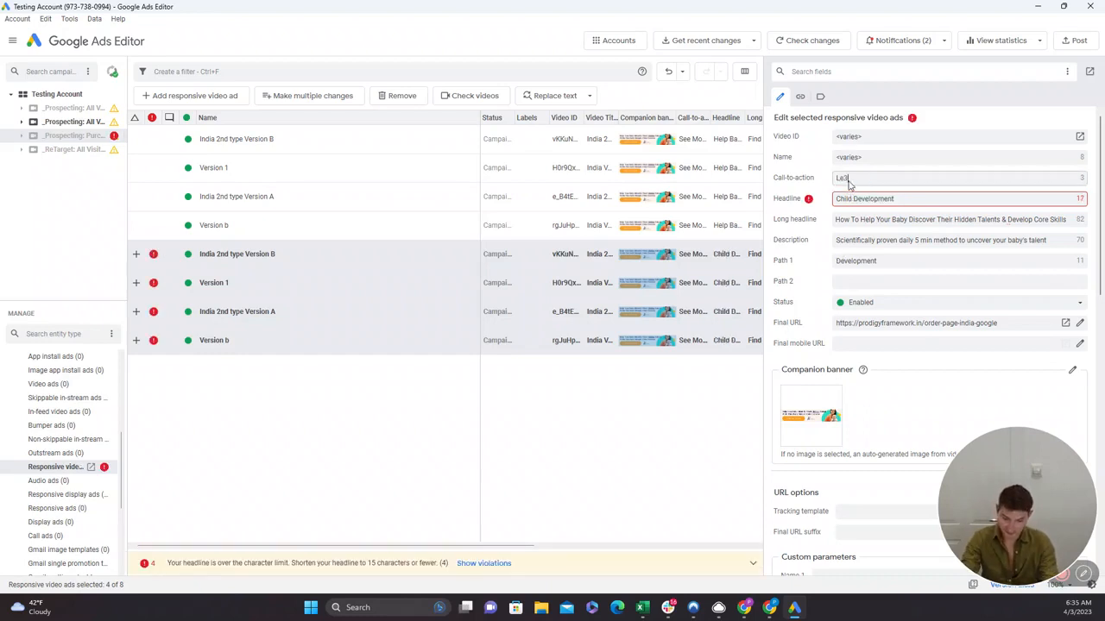
type("d")
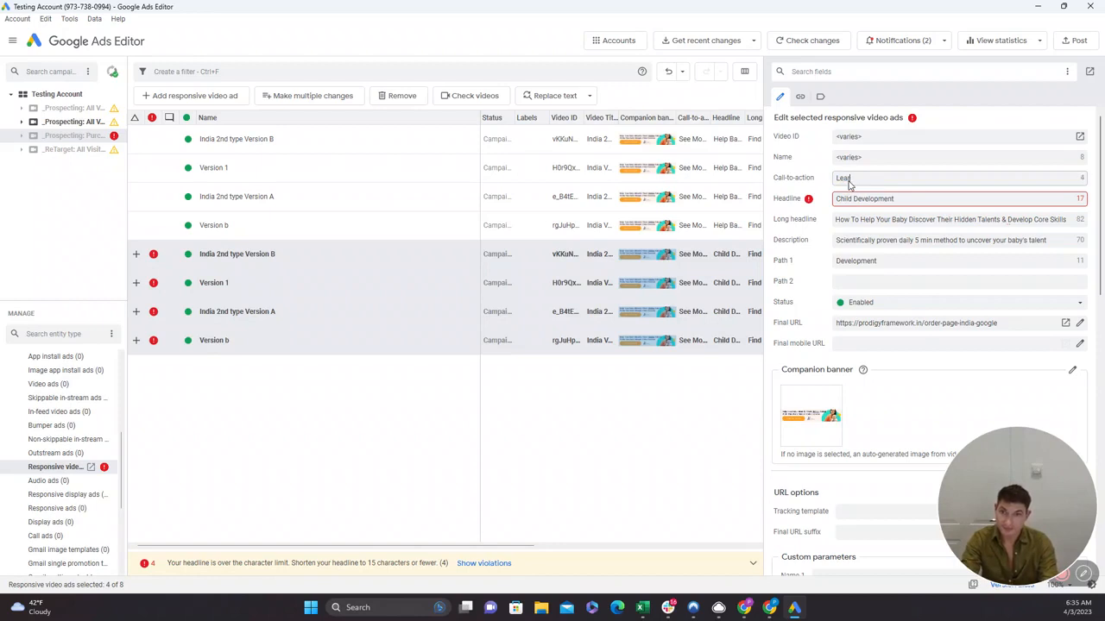
type("n More")
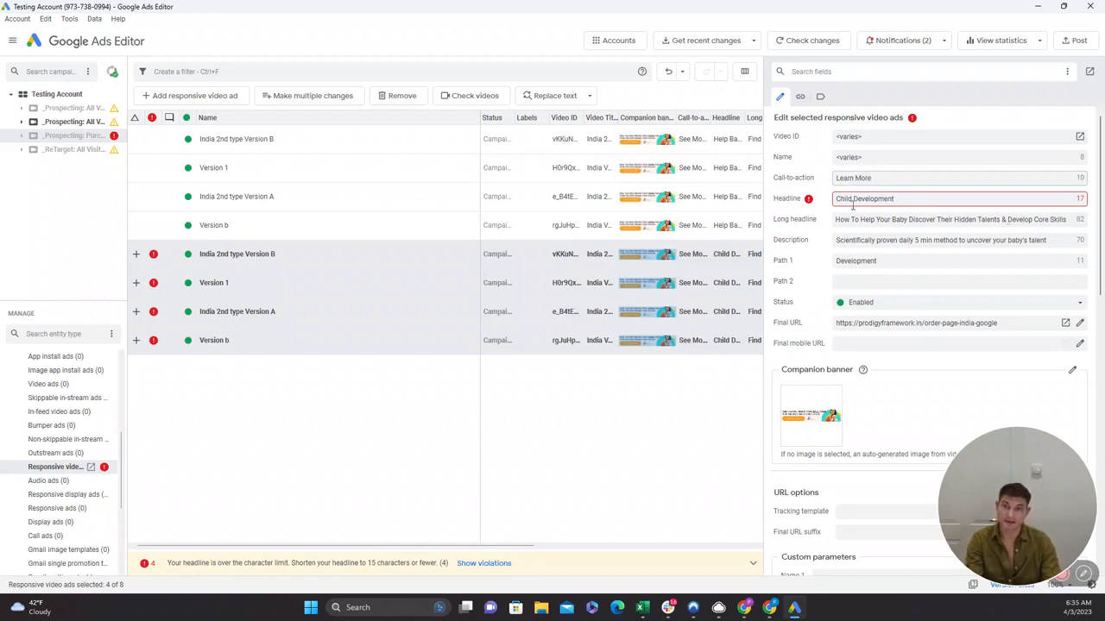
left_click_drag(852, 201, 904, 213)
key("BackSpace")
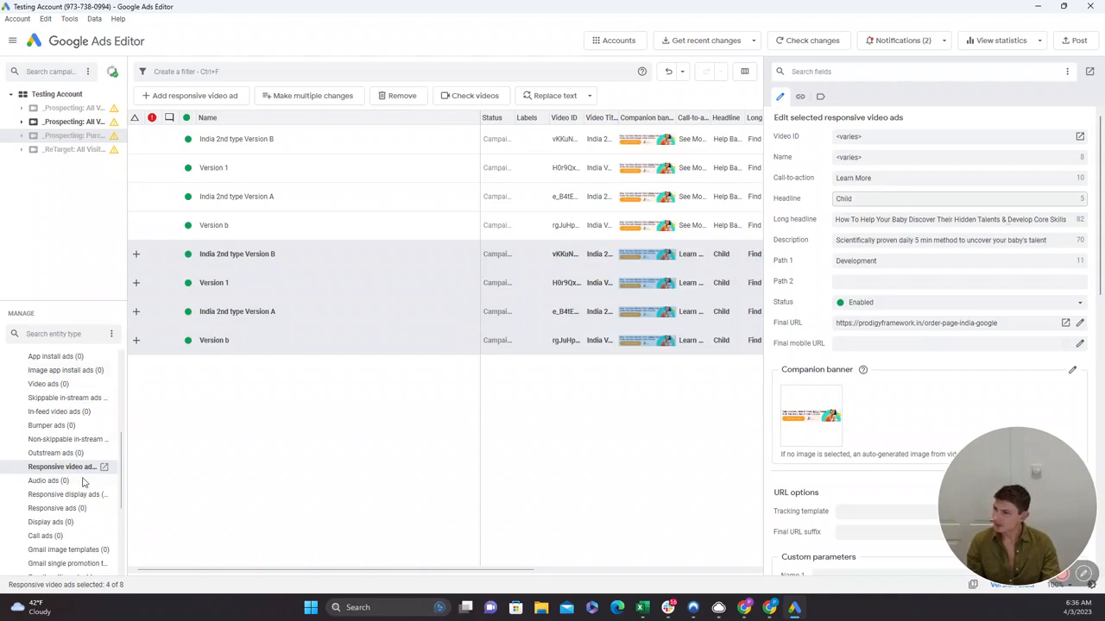
Collapse the ad types and view the campaign's own entry and its All Videos ad group.
scroll(82, 481, "up", 5)
left_click(11, 440)
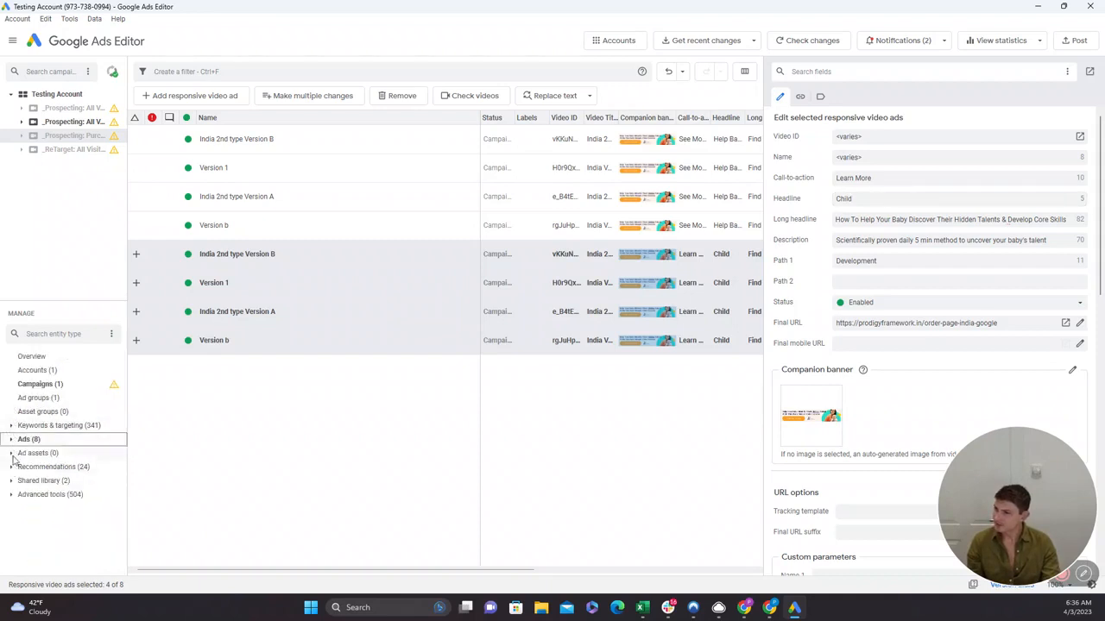
left_click(23, 389)
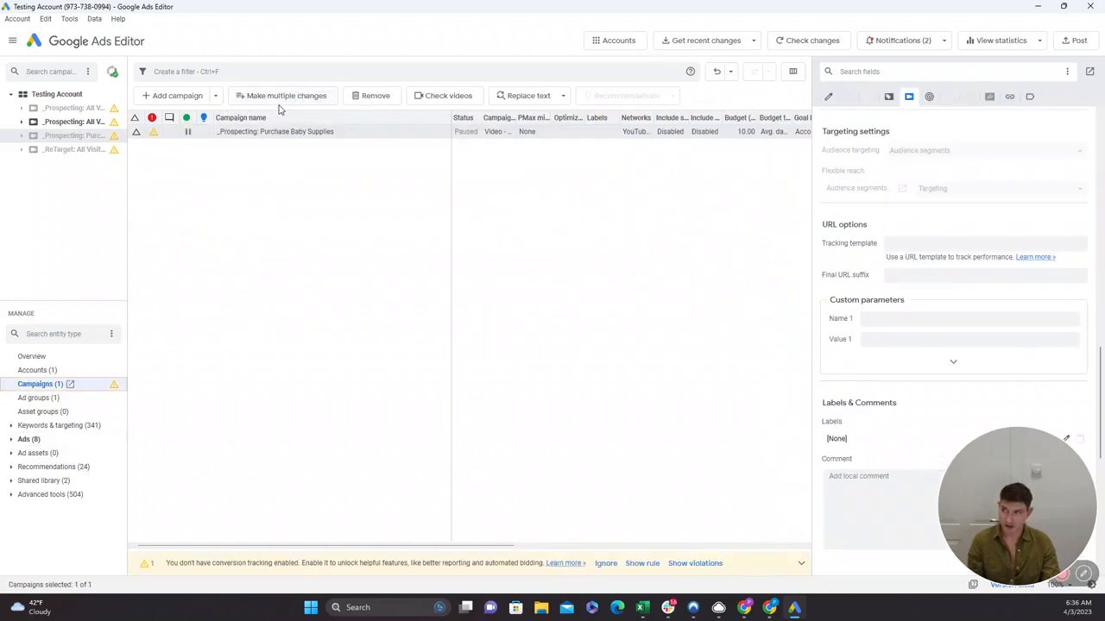
left_click(28, 400)
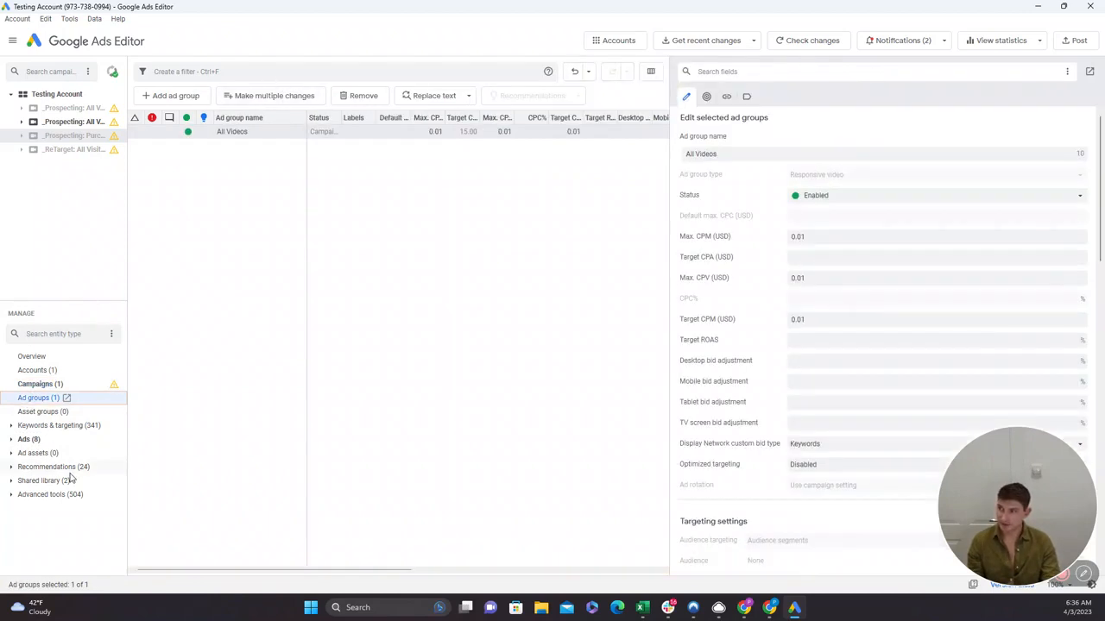
Show the Keywords list under Keywords & targeting and switch to a blank Google Sheets spreadsheet.
left_click(9, 428)
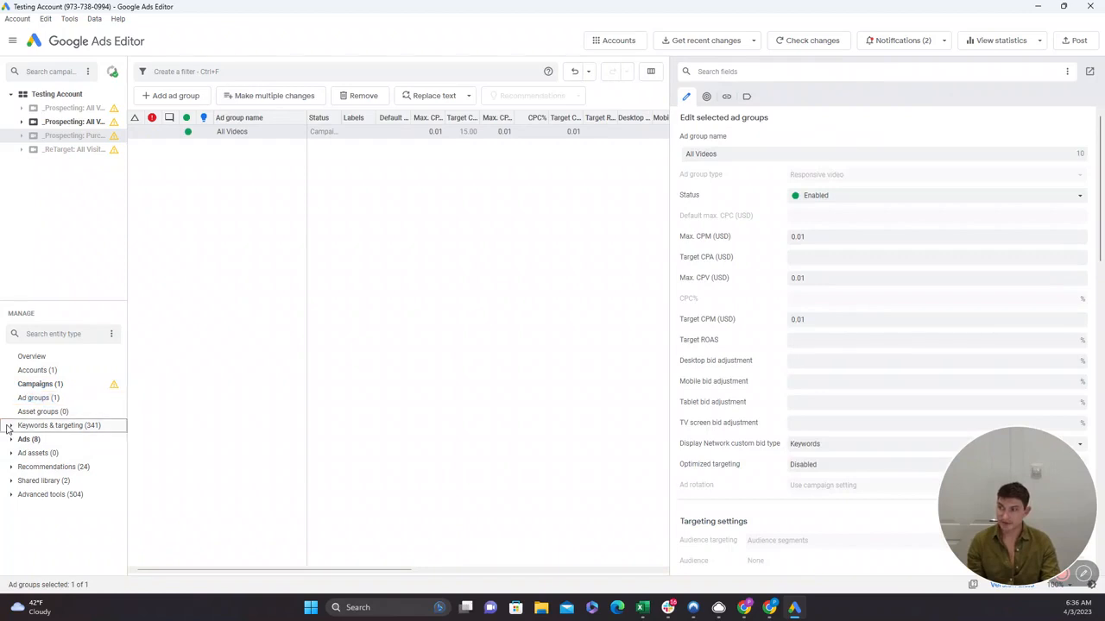
left_click(34, 440)
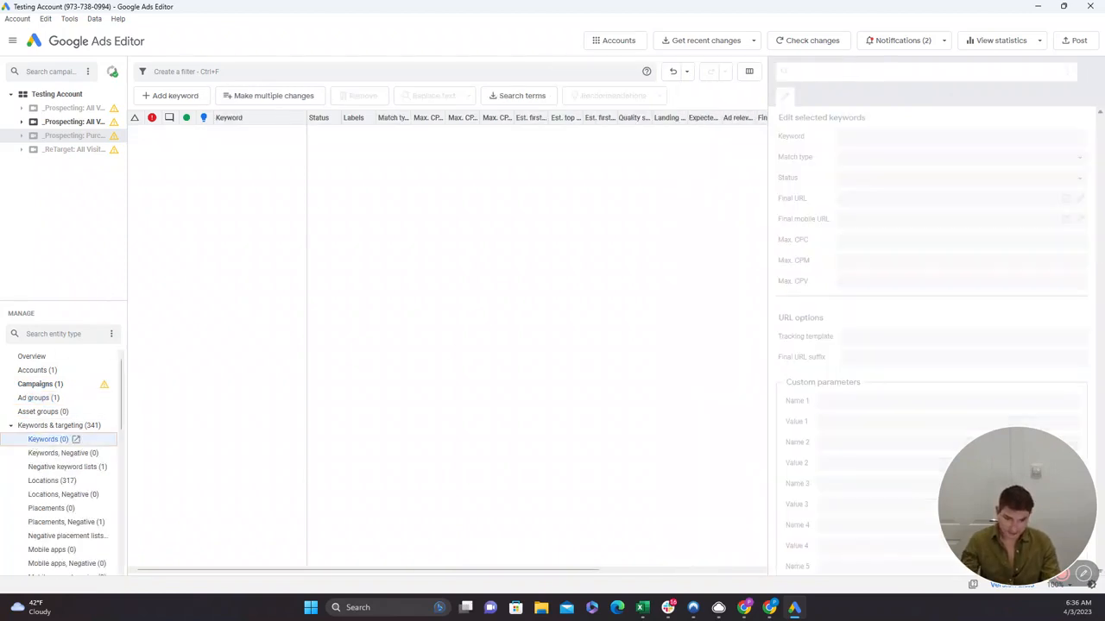
key("alt+Tab")
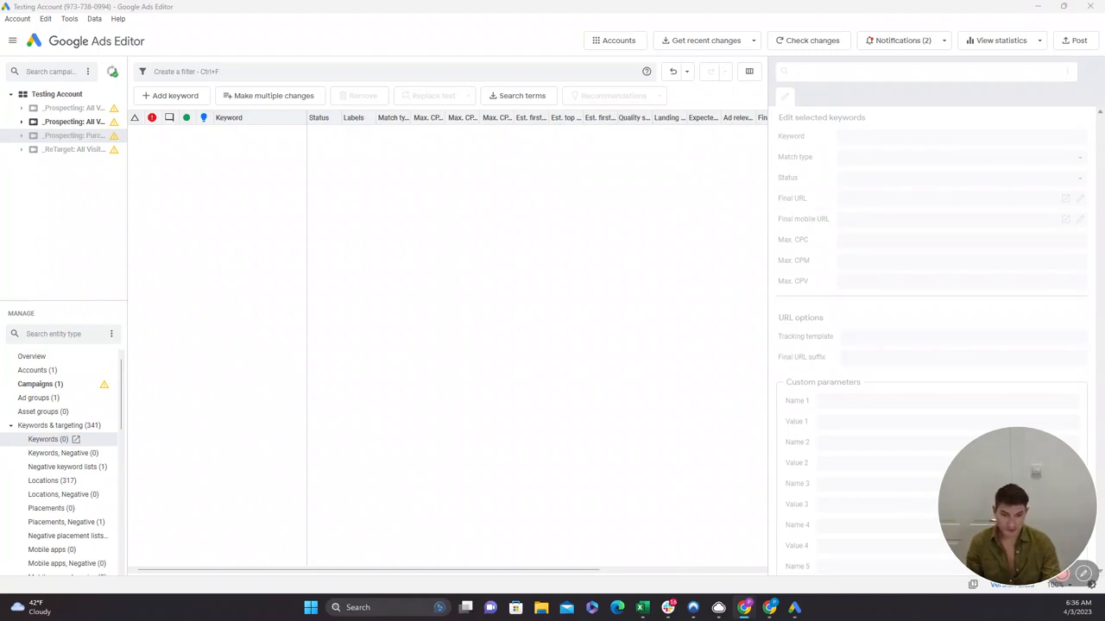
left_click_drag(0, 372, 373, 148)
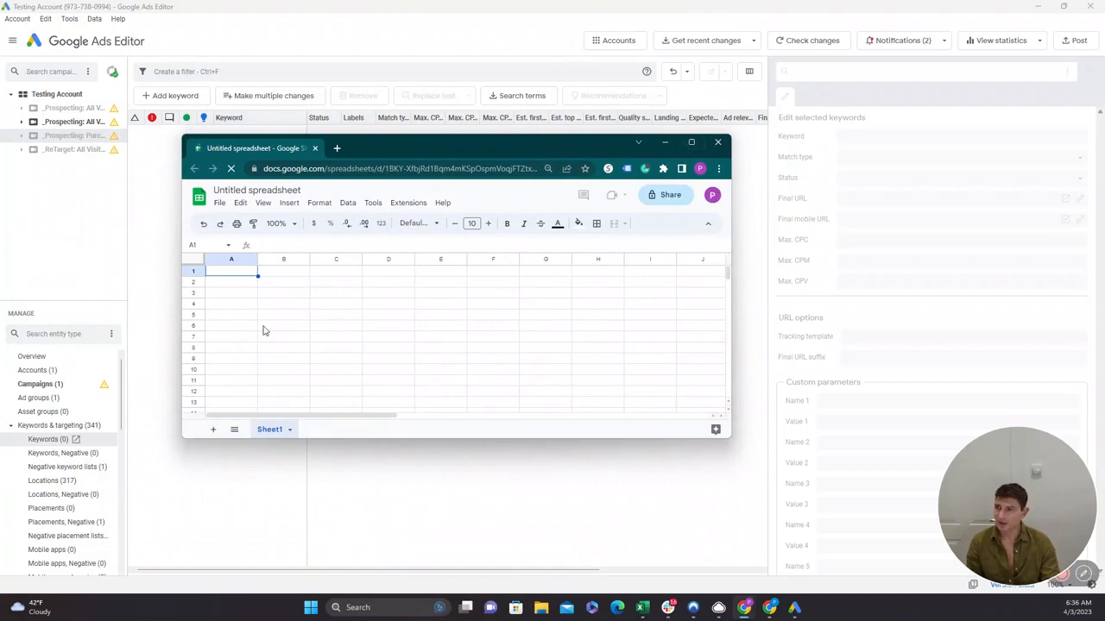
Enter the column headers "Camapaign" in cell A1 and "Ad Group" in cell B1.
left_click(222, 273)
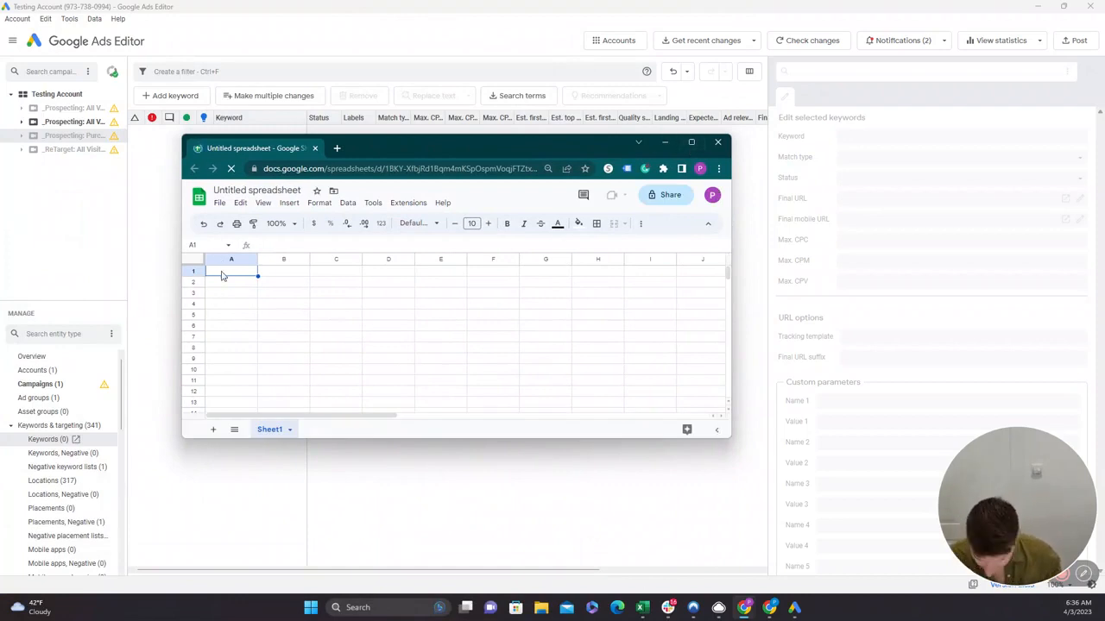
type("Campai")
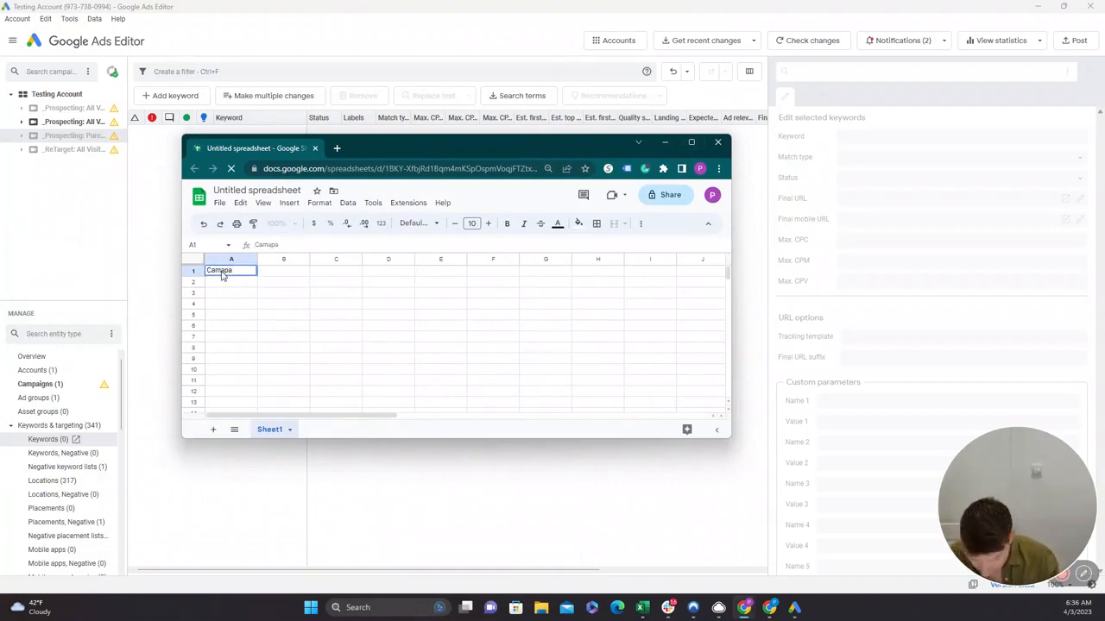
type("gn")
key("Tab")
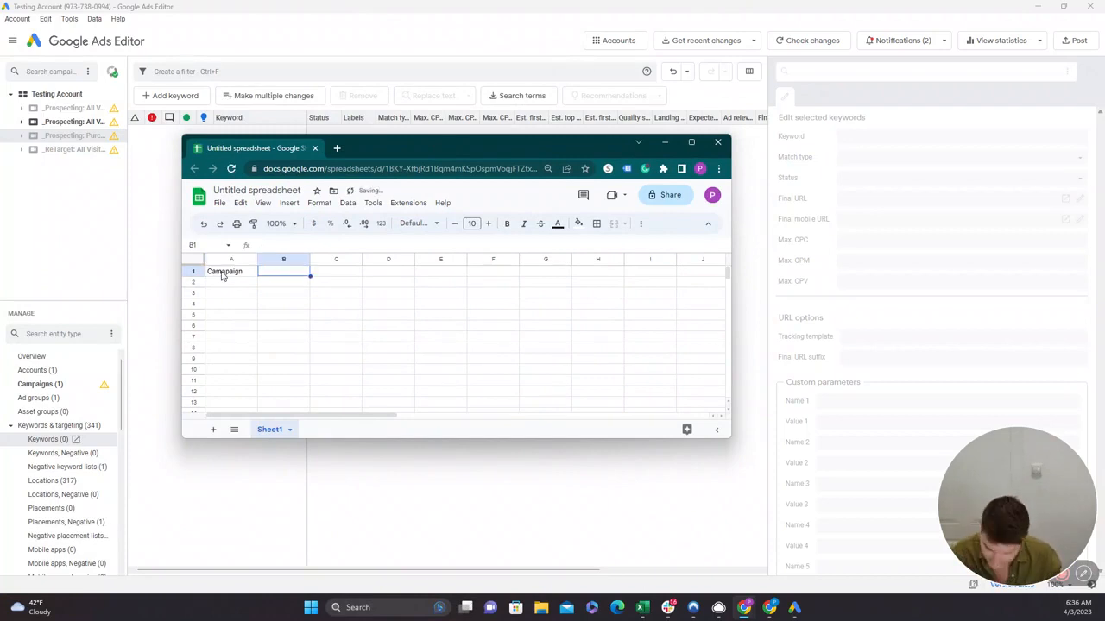
type("Ad Groypo")
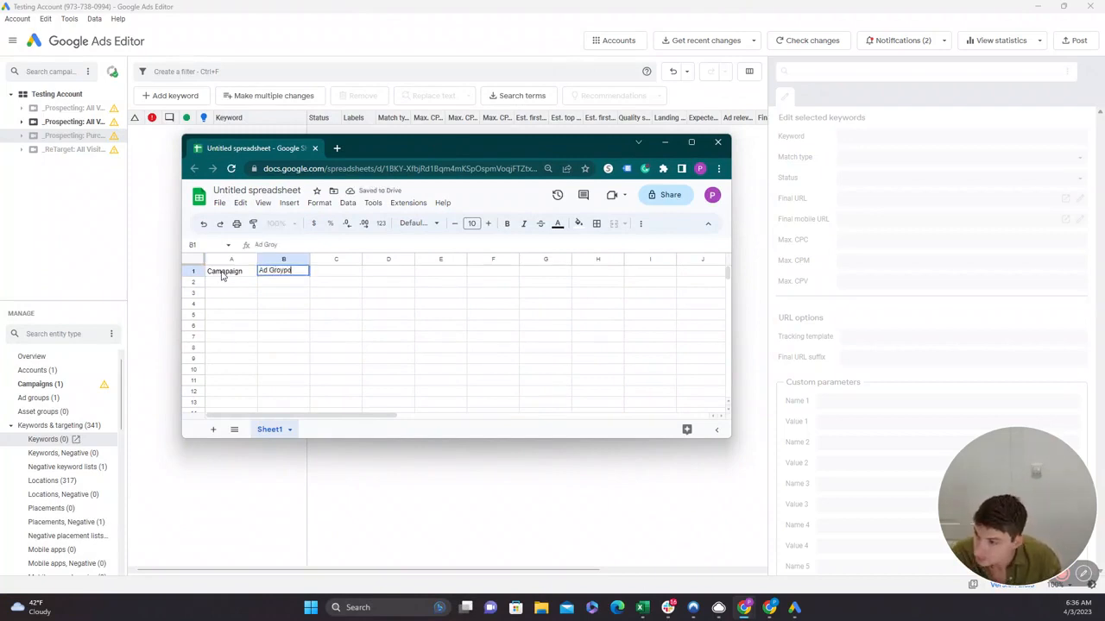
key("BackSpace")
key("BackSpace")
type("up")
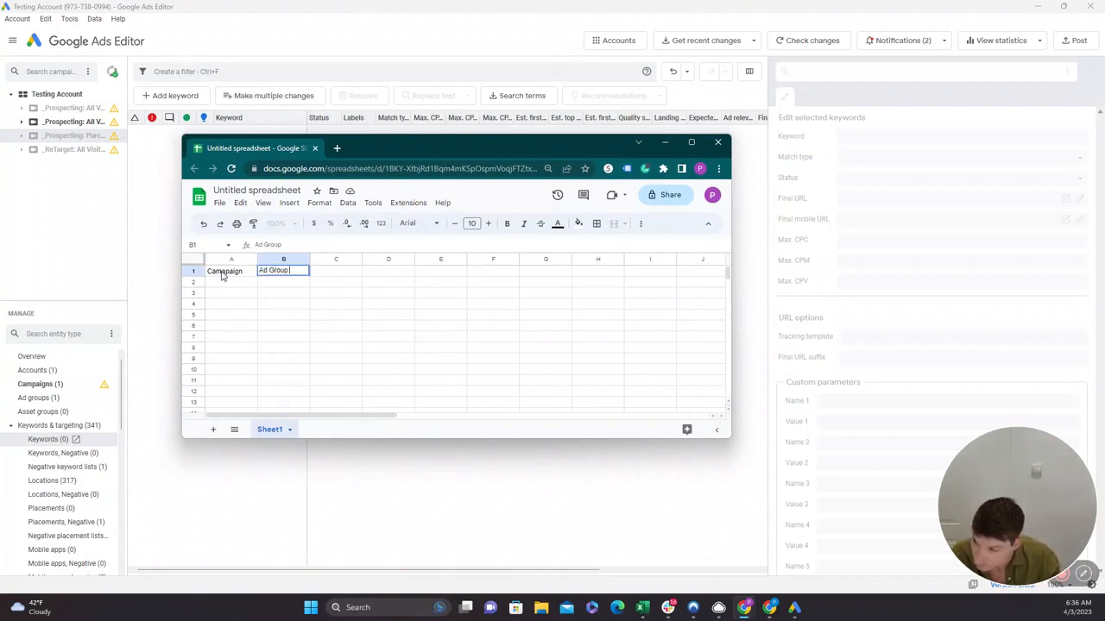
key("Tab")
Enter the headers "Keyword", "Match Type" and "Max CPC" in cells C1 to E1.
type("Keyw")
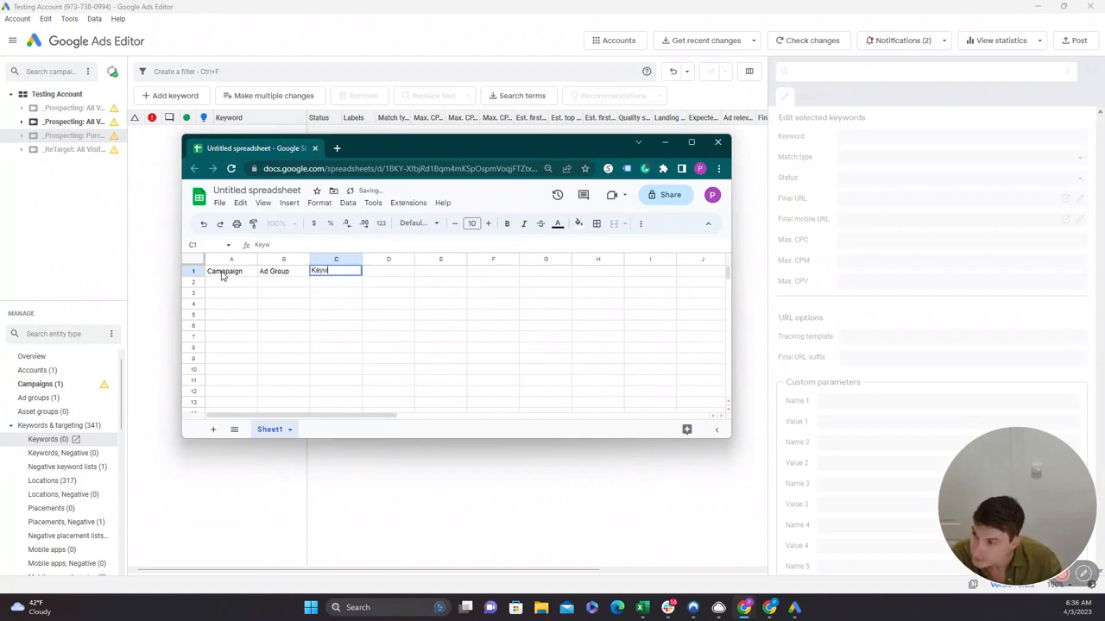
type("ord")
key("Tab")
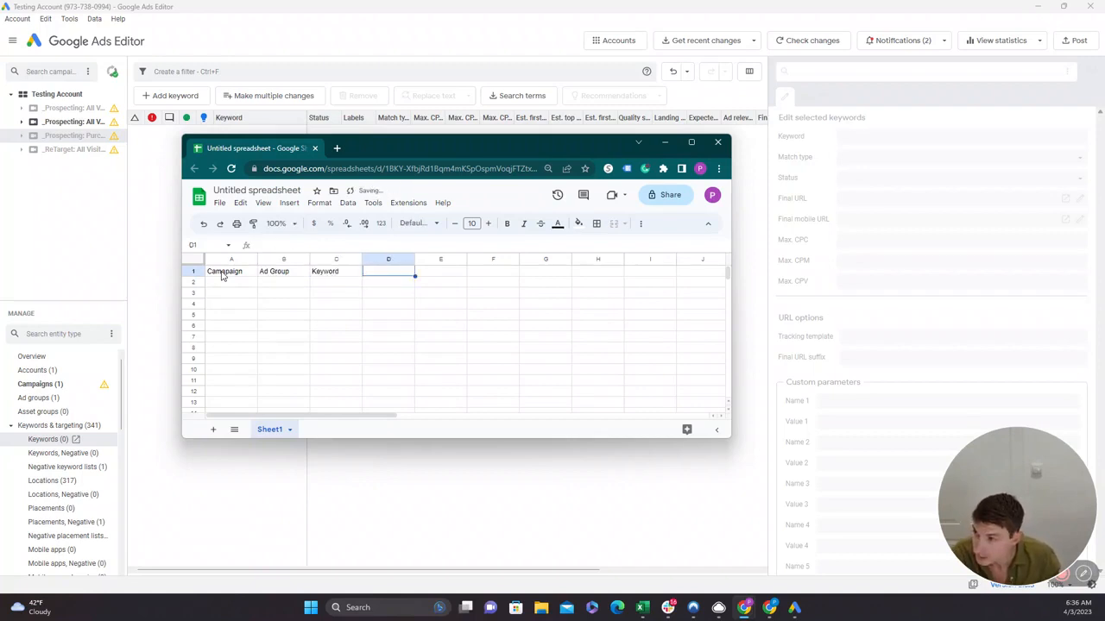
type("m")
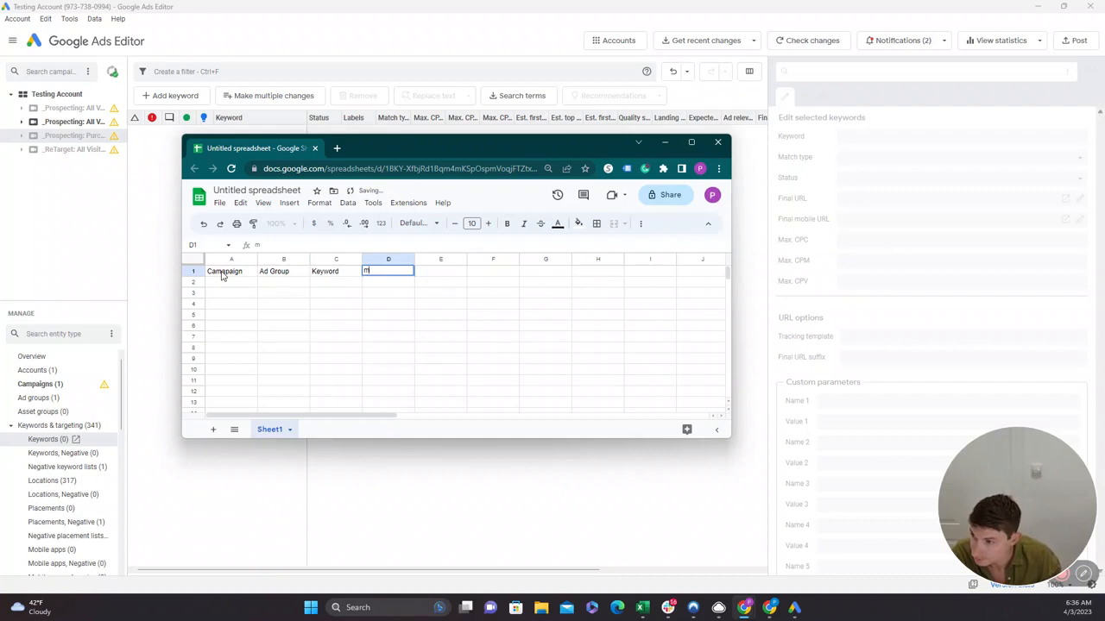
type("aMatch ")
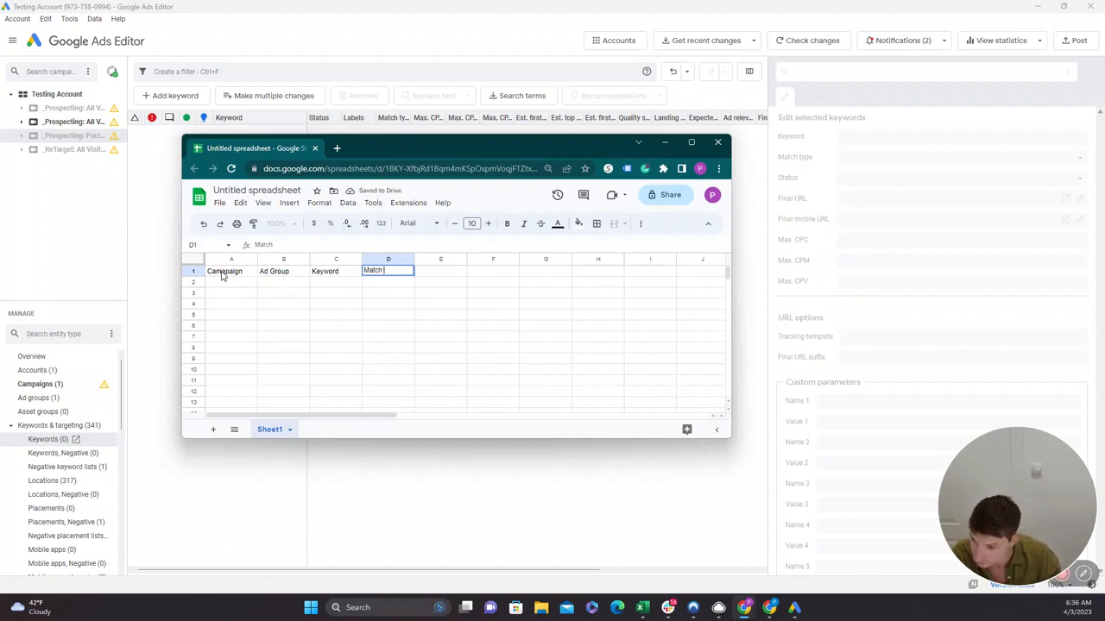
type("Type")
key("Tab")
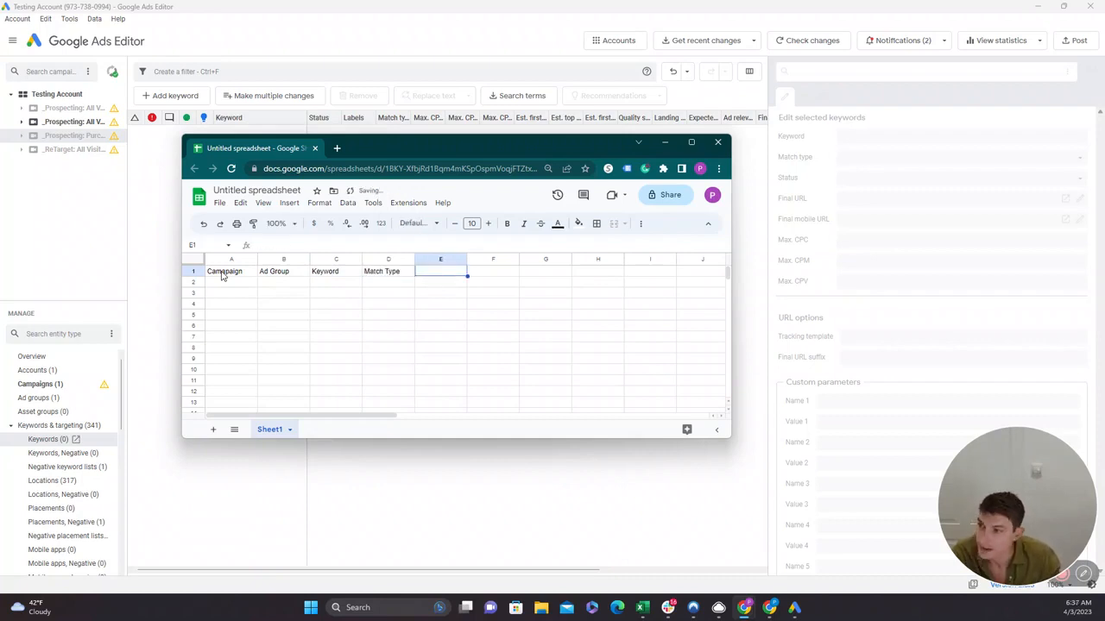
type("Max CPC")
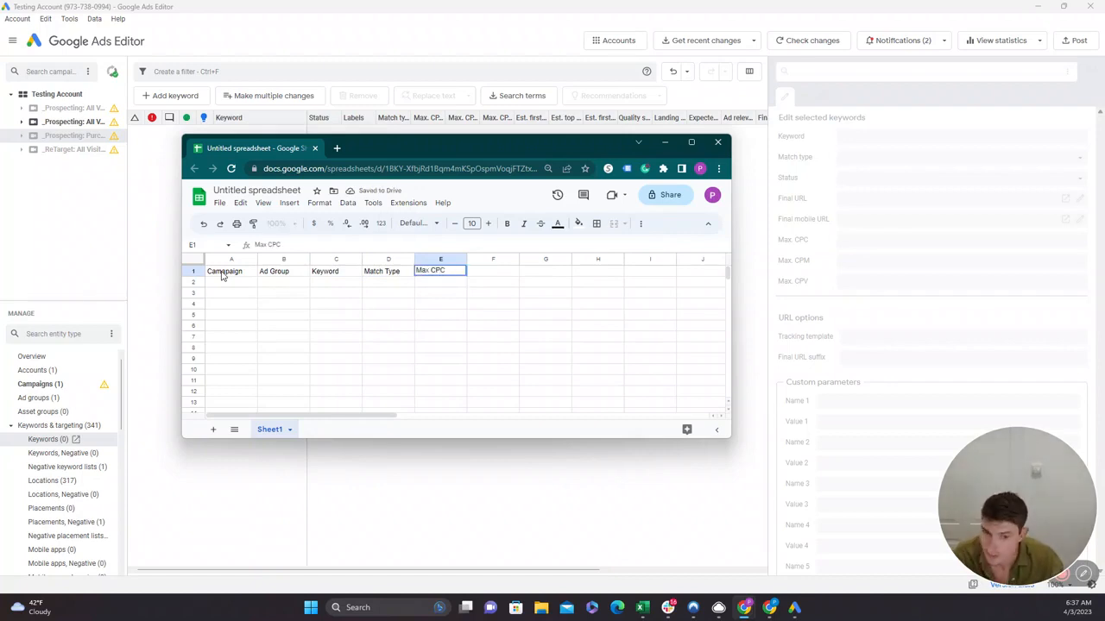
key("Return")
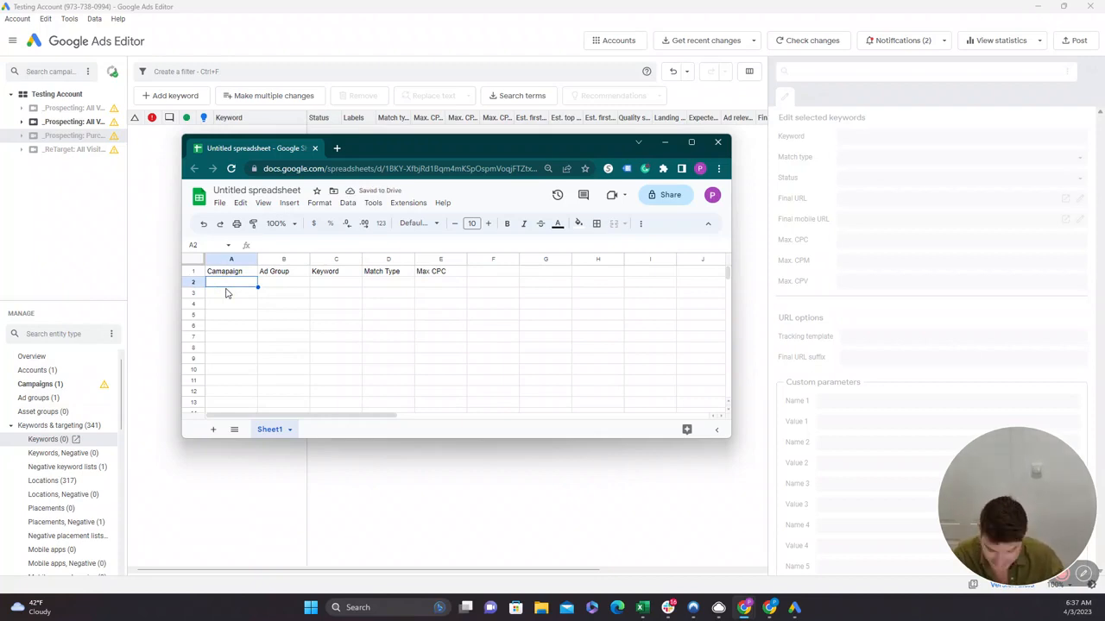
Enter the campaign name LV-SEM-LEARNGOOGLE in cell A2 and fit column A's width to its content.
type("LV")
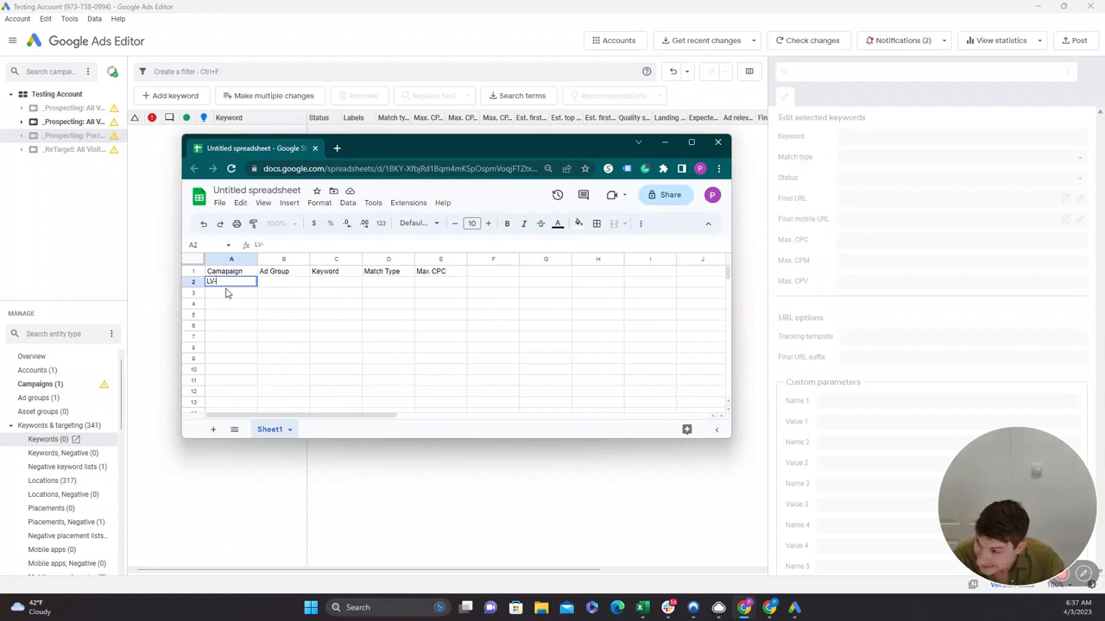
type("-SEM")
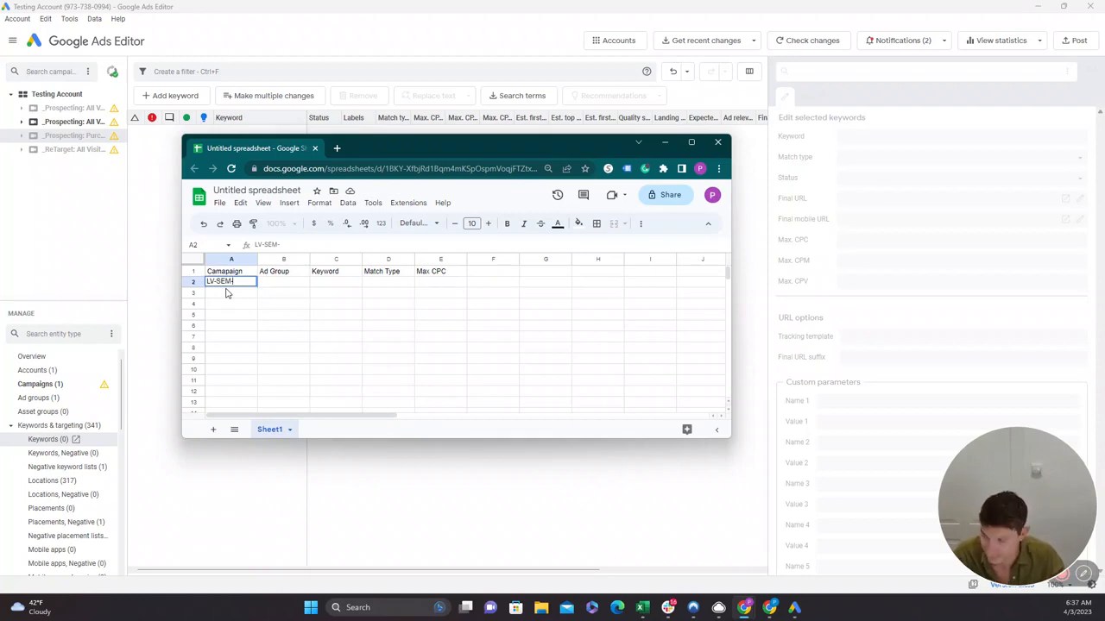
type("-LEA")
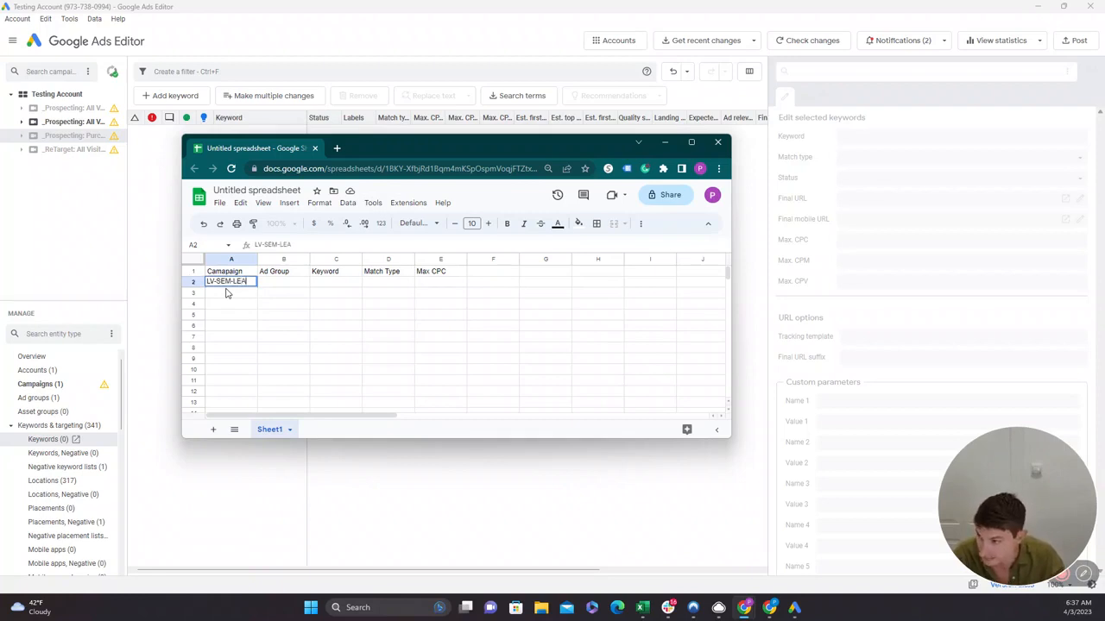
type("RN")
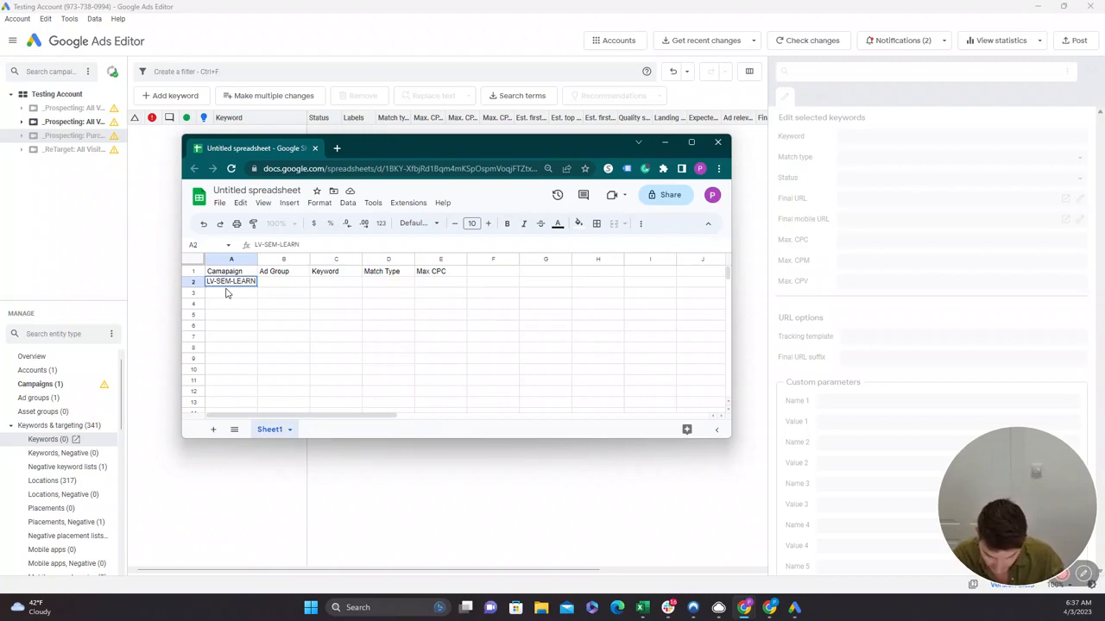
type("GOOGLE")
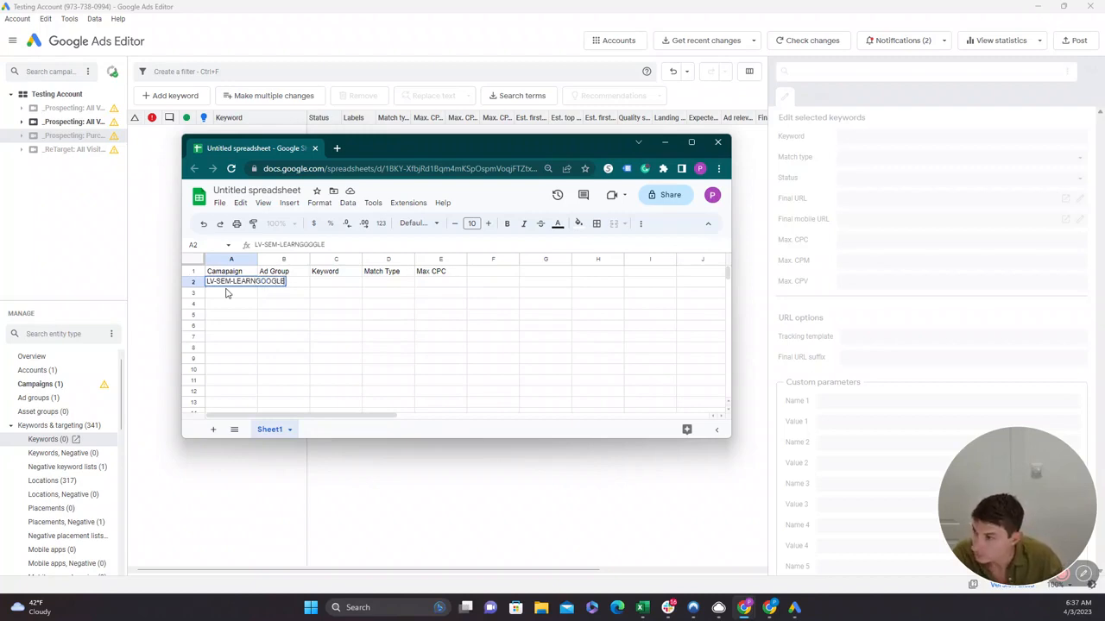
key("Tab")
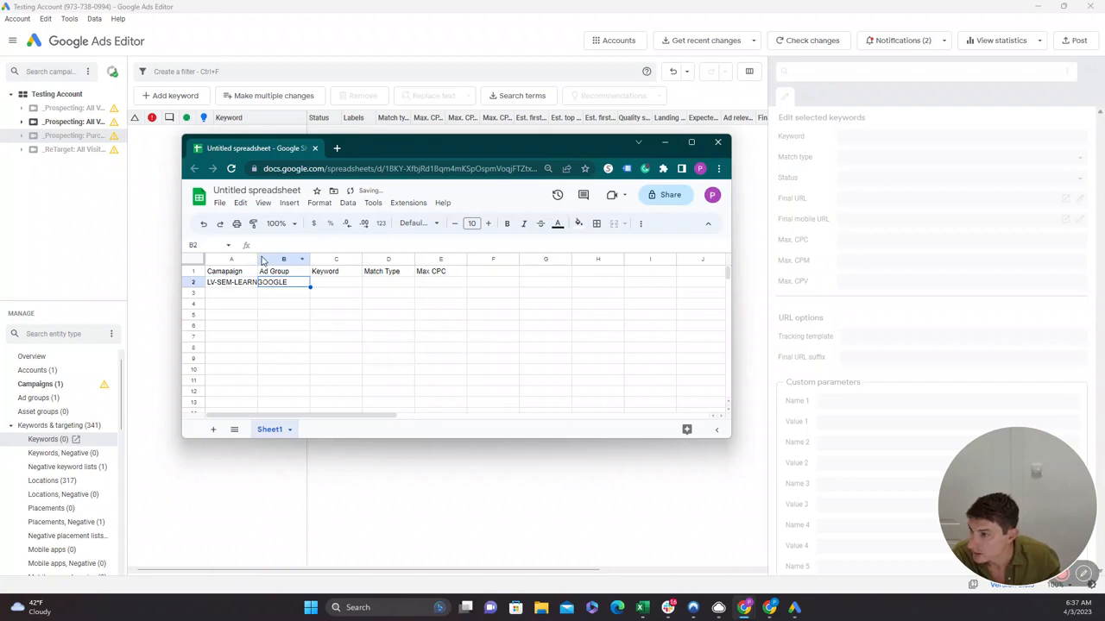
left_click(263, 260)
double_click(259, 260)
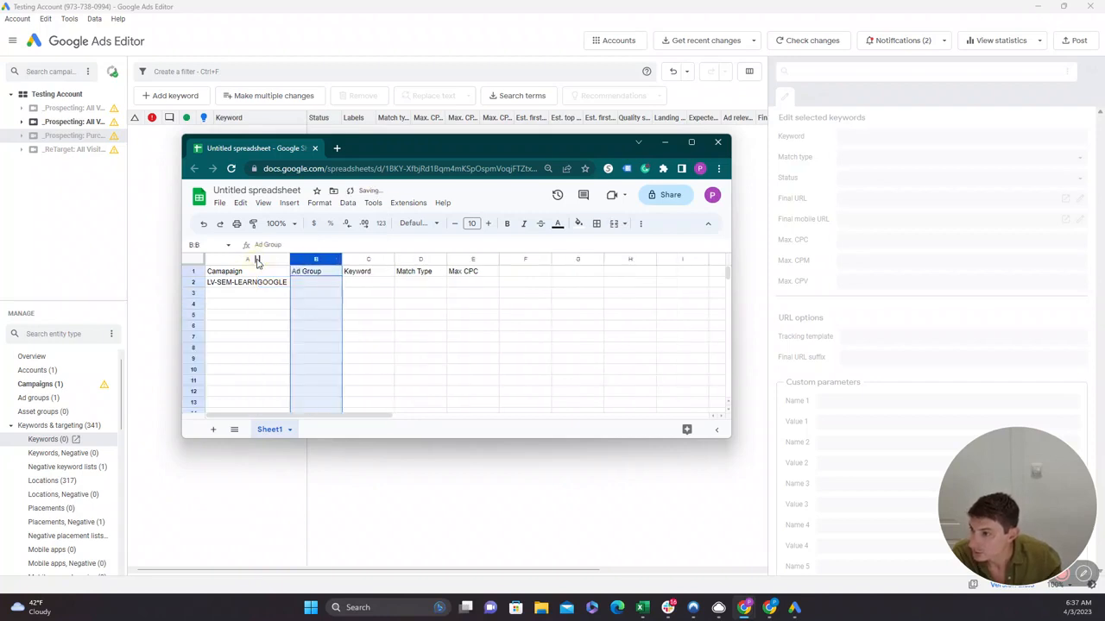
Make the header text in row 1 bold.
left_click(309, 287)
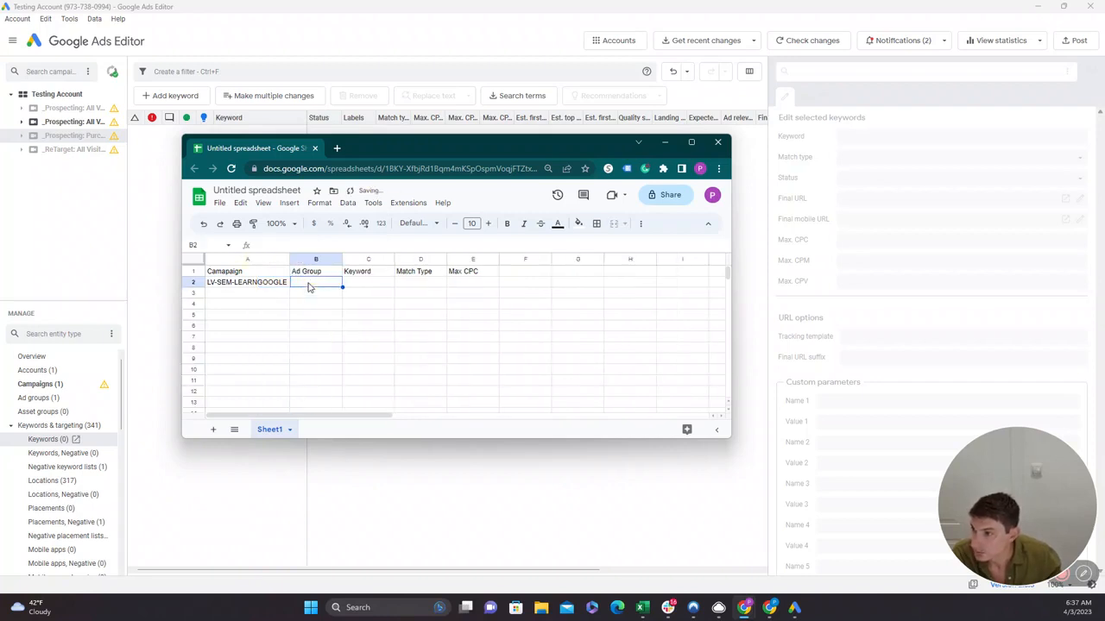
left_click(192, 271)
left_click(507, 224)
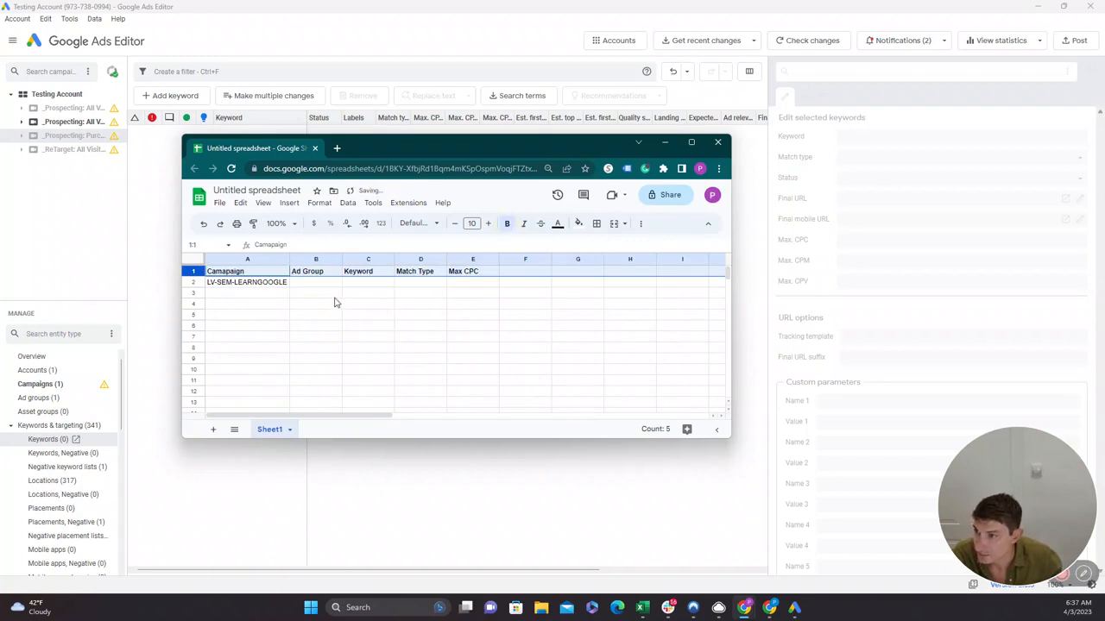
Enter "Learn Google Ads" as the first keyword in cell C2.
left_click(309, 290)
key("Tab")
type("L")
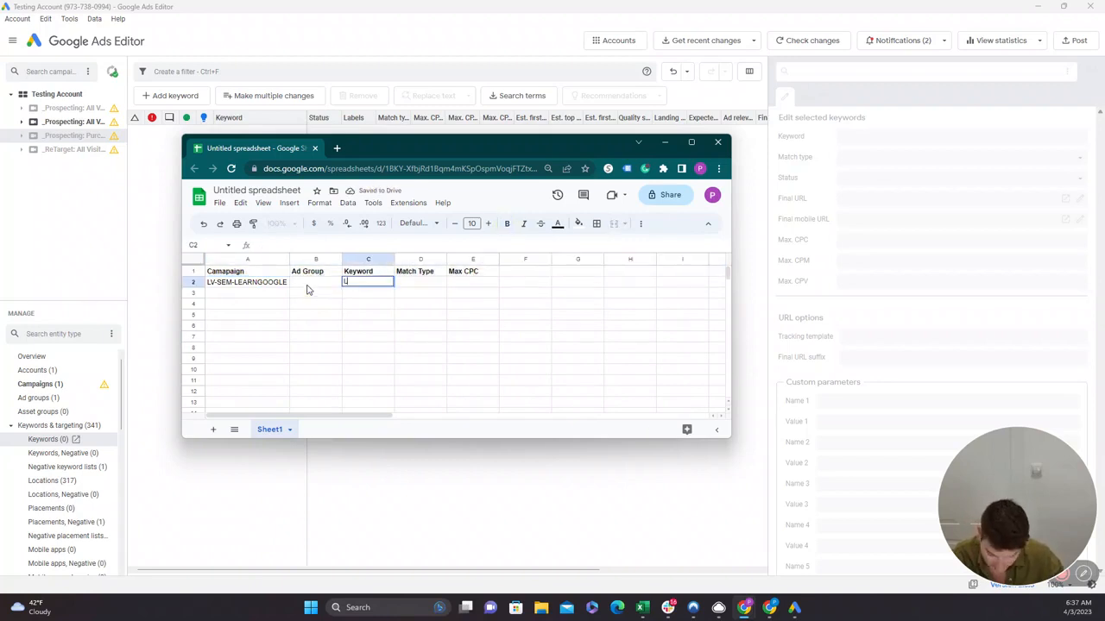
type("earn")
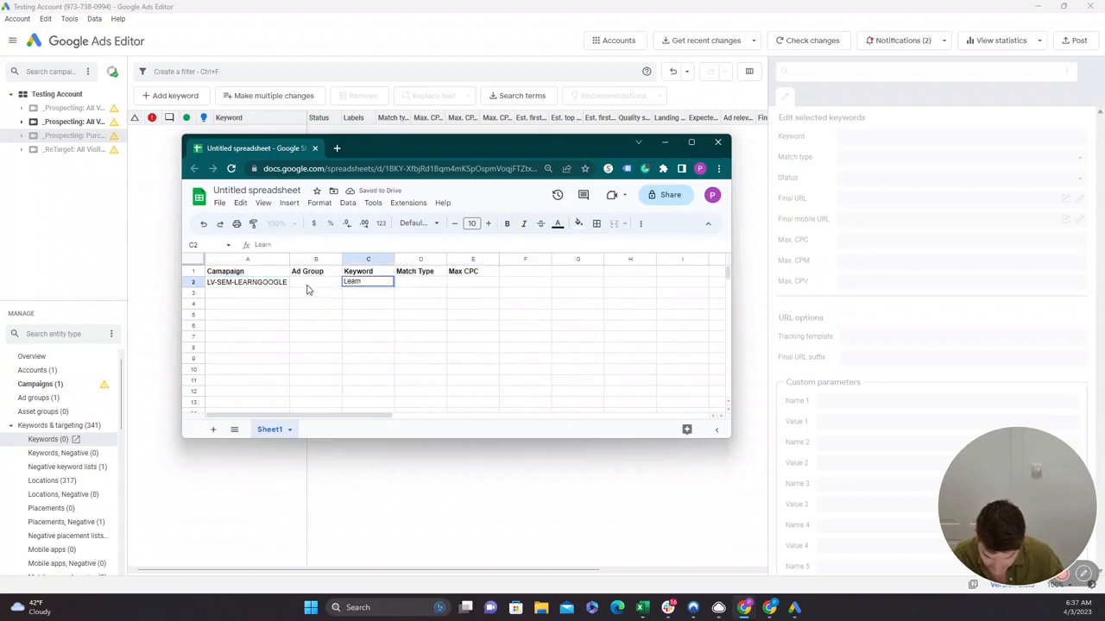
type(" Google A")
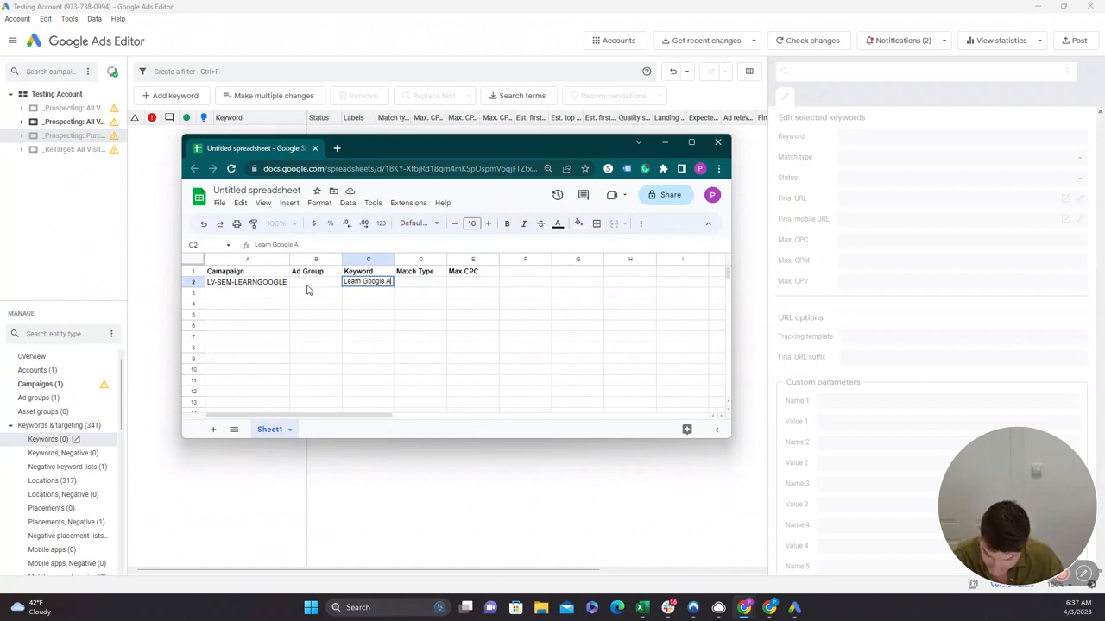
type("ds")
key("Return")
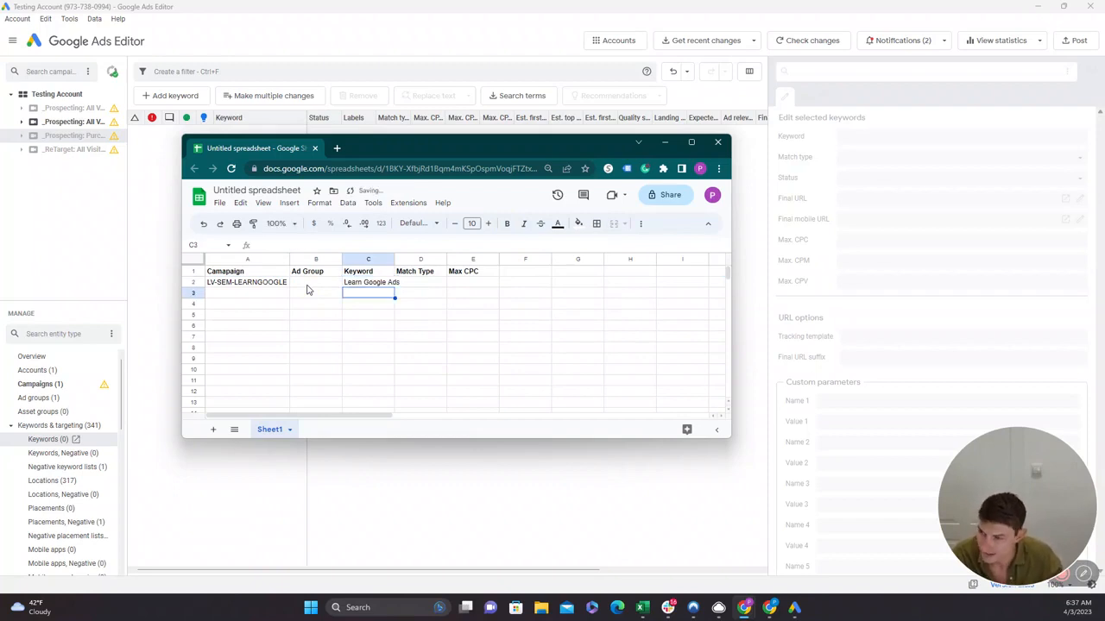
Add the keywords "Google Ads Masterclass" in C3 and "Learn Bing Ads" in C4.
type("Google Ad")
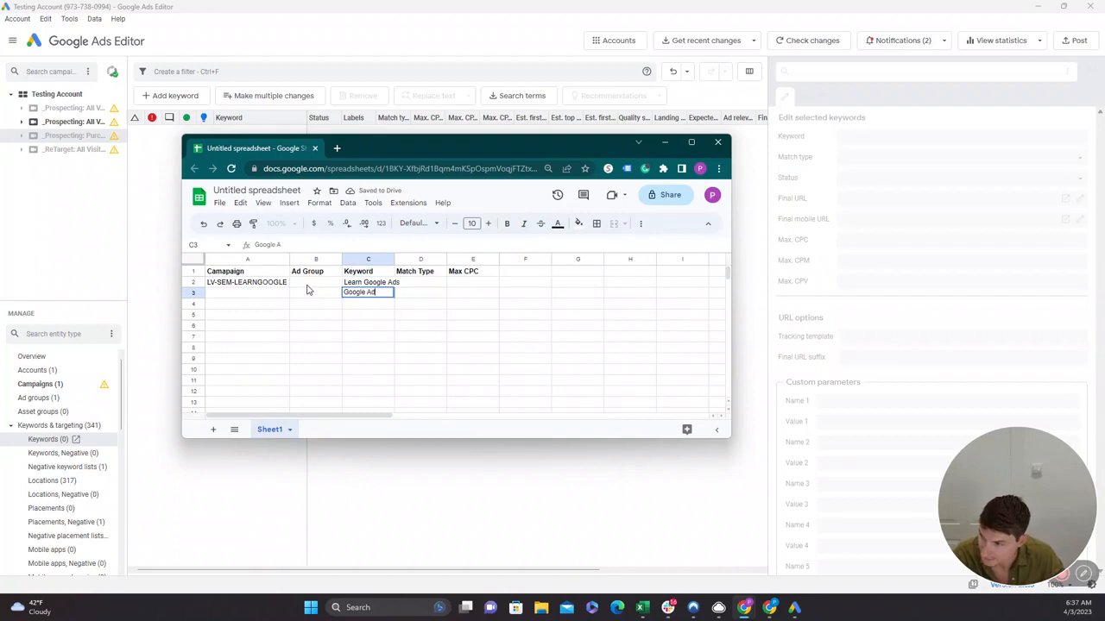
type("s Master")
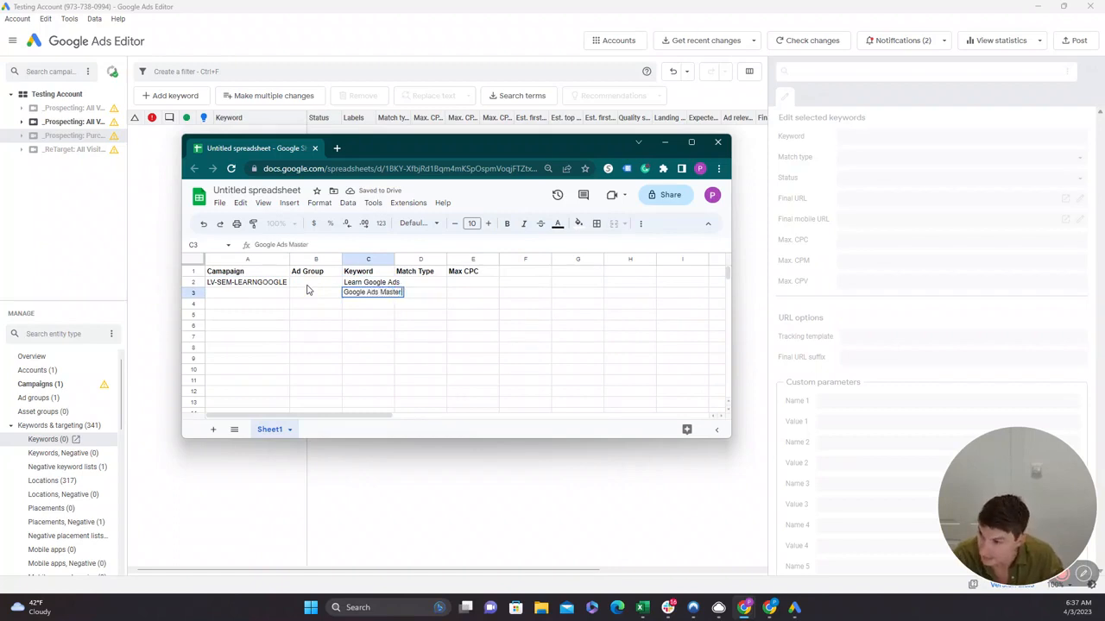
type("class")
key("Return")
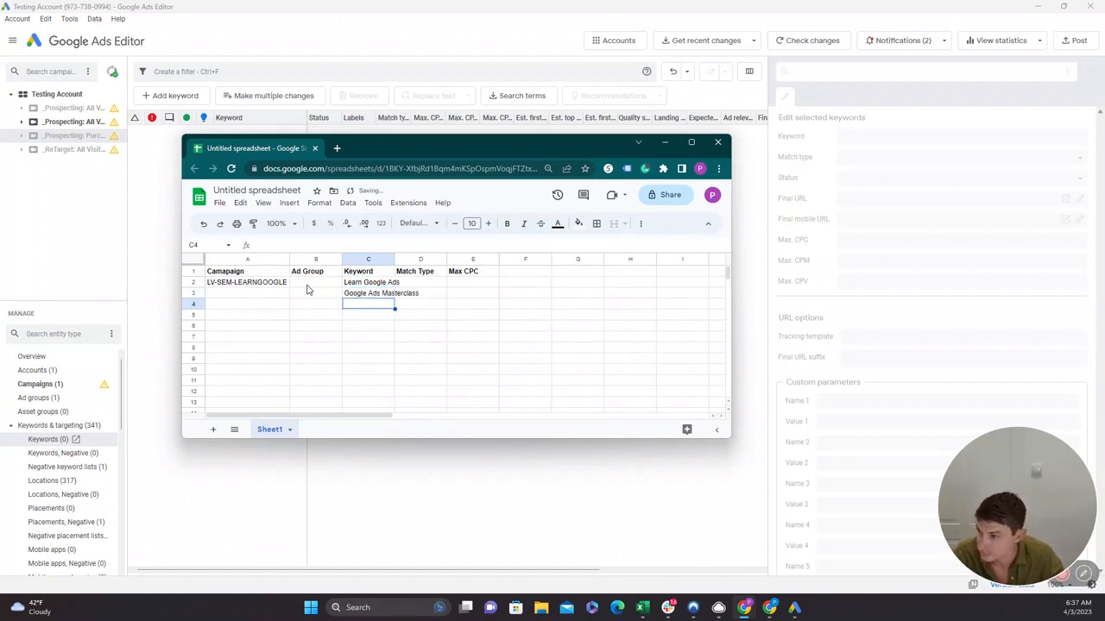
type("Learn G")
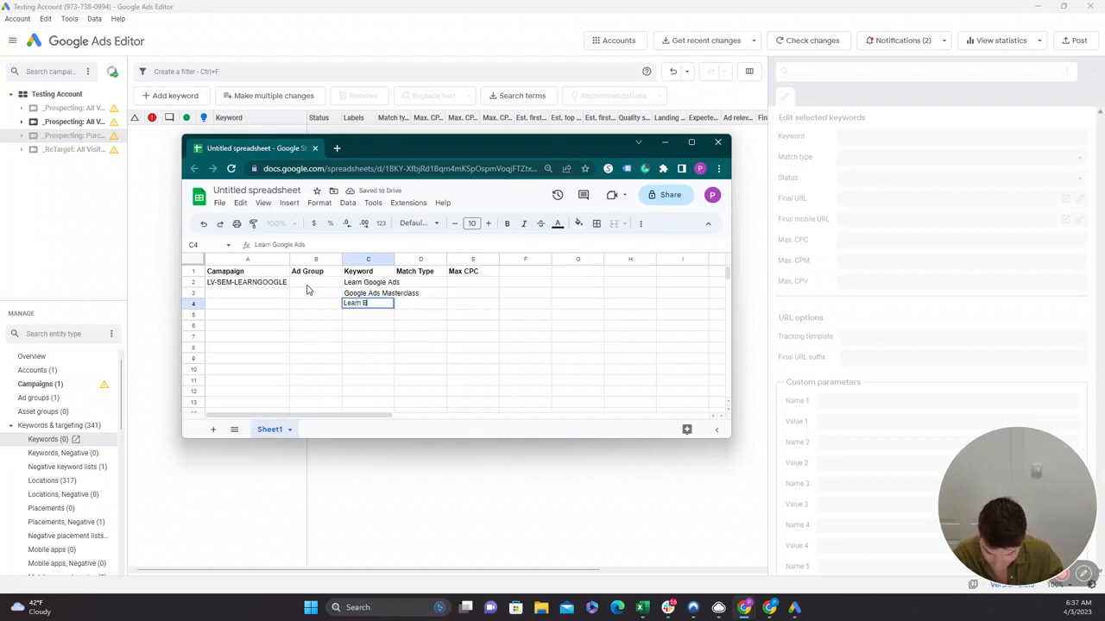
type("ing Ads")
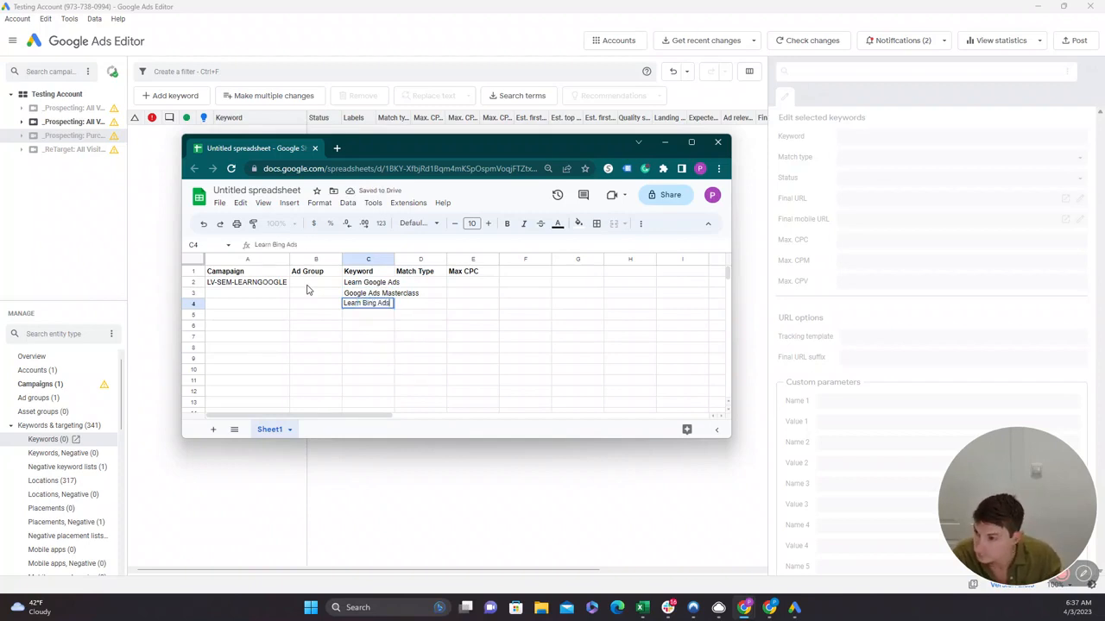
key("Tab")
left_click(259, 288)
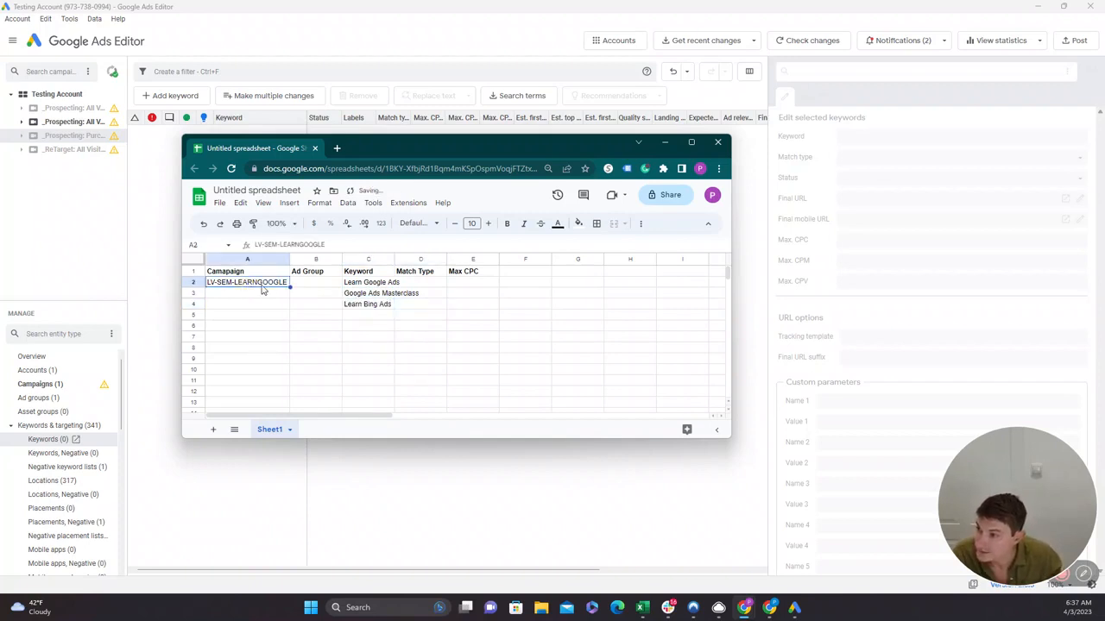
Fill the campaign name LV-SEM-LEARNGOOGLE from A2 down into cells A3 and A4.
left_click_drag(289, 286, 286, 299)
left_click_drag(366, 285, 368, 294)
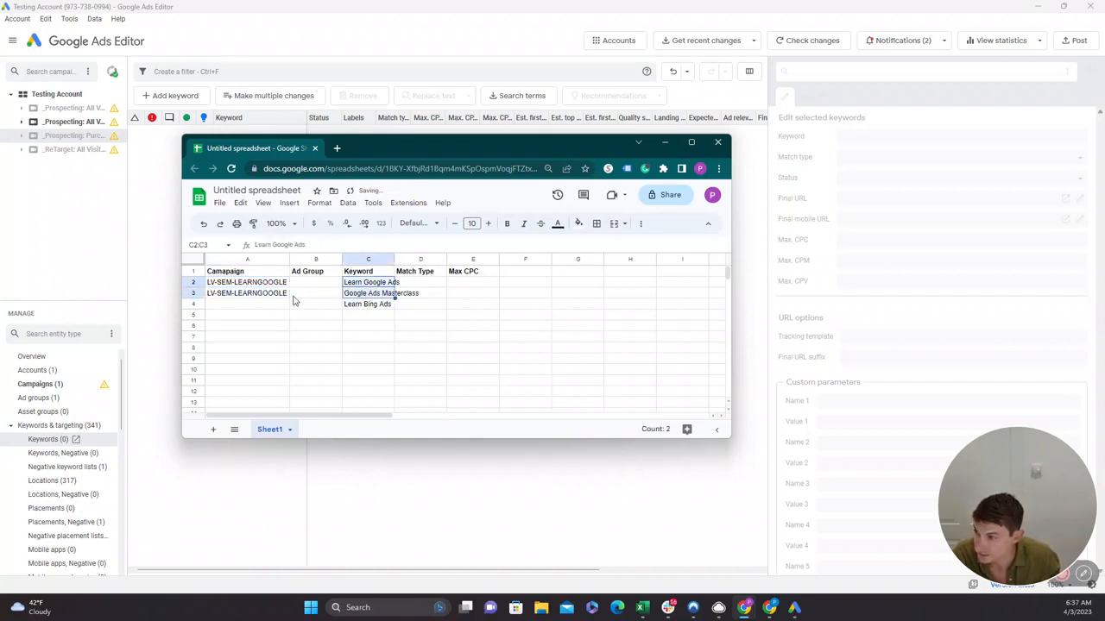
left_click(259, 307)
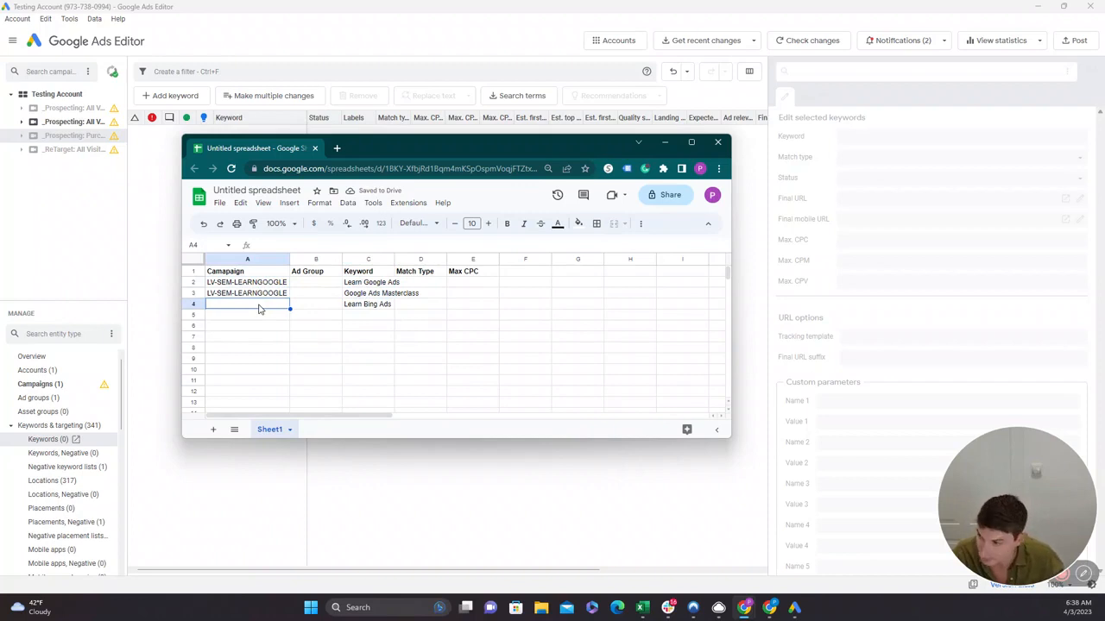
left_click(283, 294)
left_click_drag(289, 299, 288, 305)
Change the campaign name in A3 to LV-SEM-LEARNBING and copy it into A4.
left_click_drag(300, 244, 339, 244)
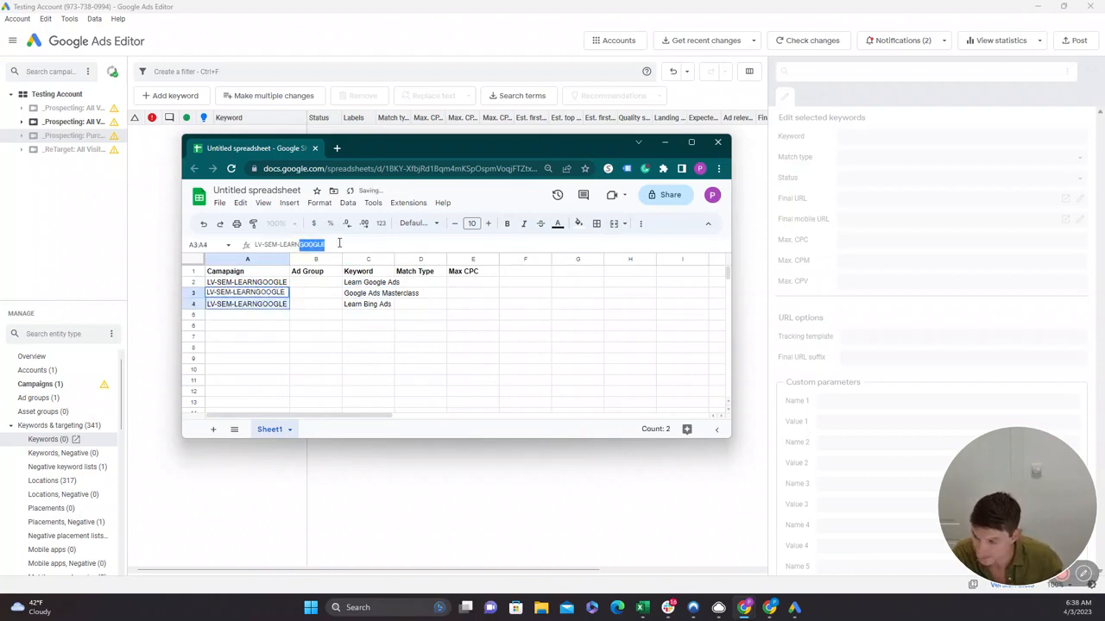
type("BING")
key("Return")
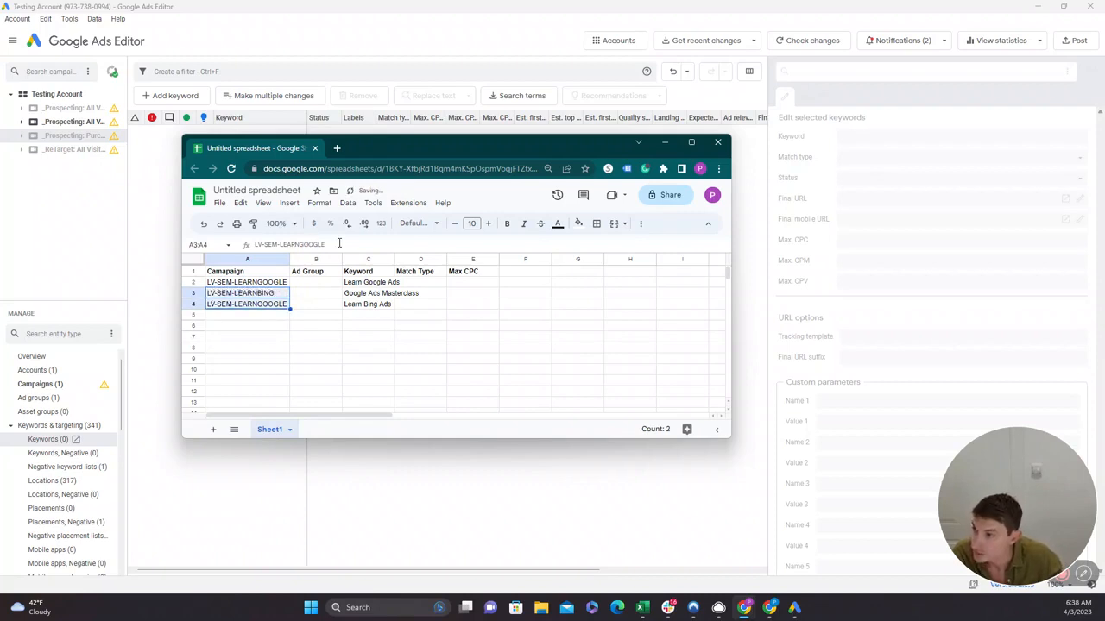
left_click(359, 328)
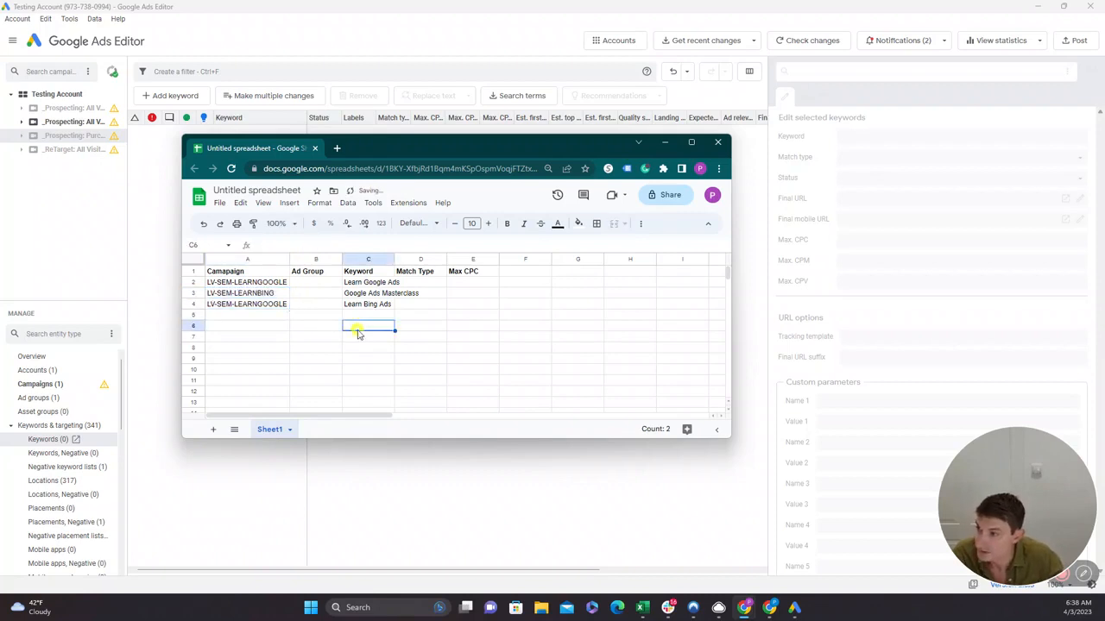
left_click(255, 296)
left_click(243, 304)
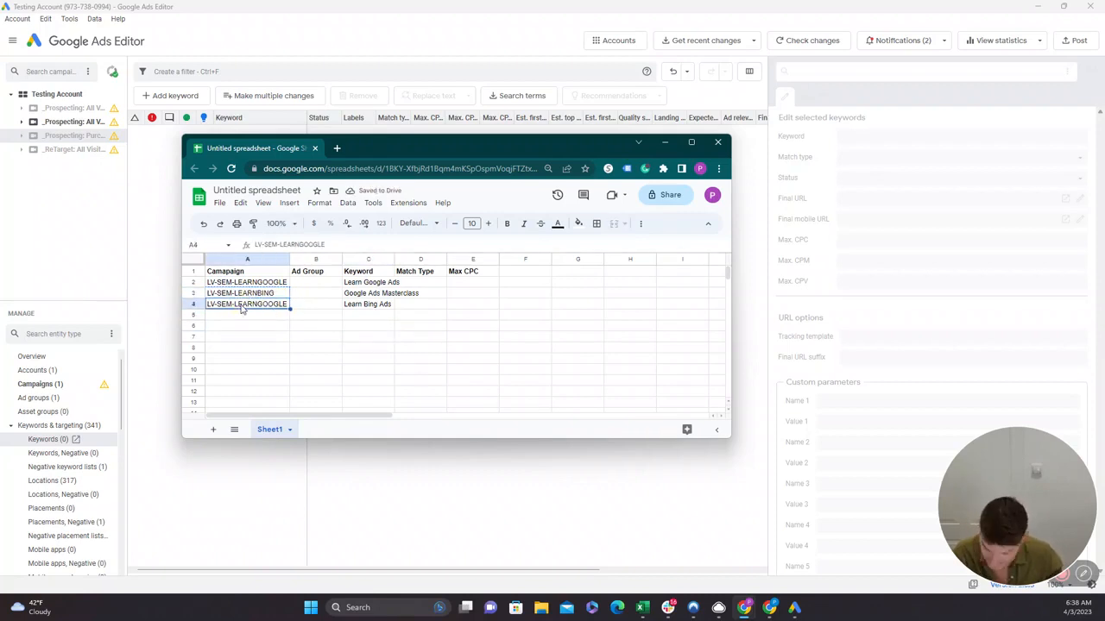
type("LV-SEM-LEARNBING")
Copy the campaign name LV-SEM-LEARNGOOGLE from A2 down over cell A3.
left_click(286, 285)
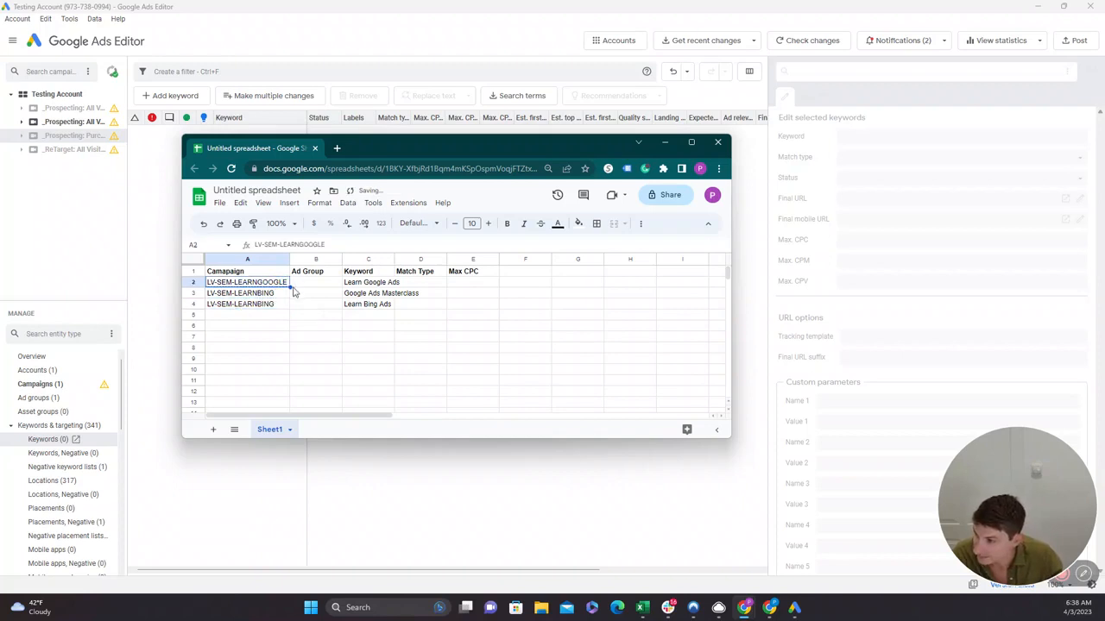
left_click_drag(290, 288, 289, 299)
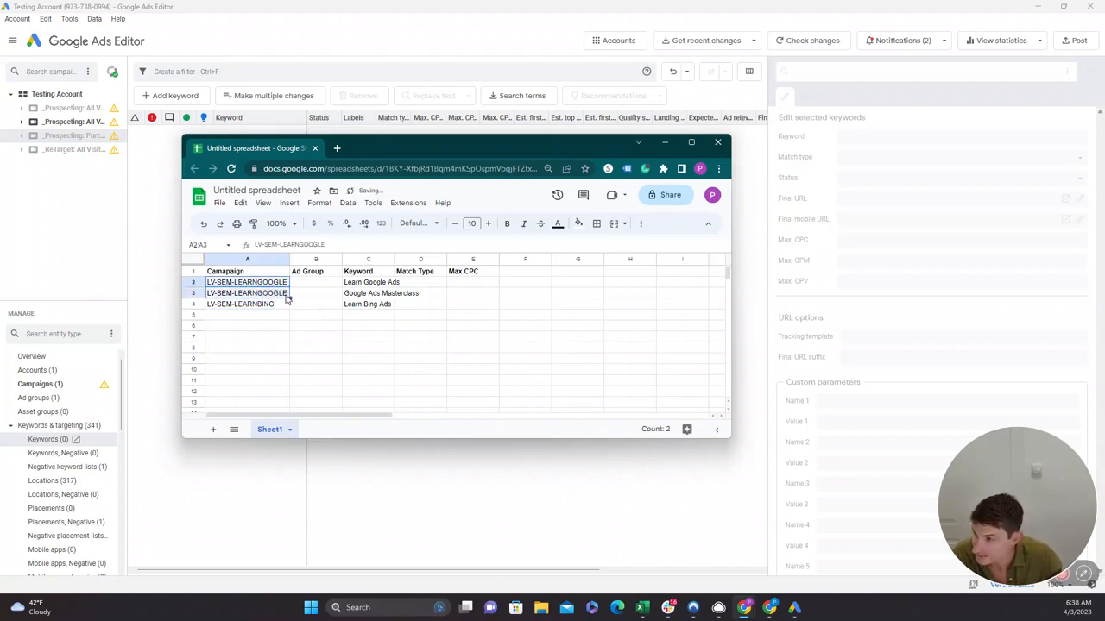
left_click(264, 339)
Fit the Keyword column's width to its content.
left_click(318, 285)
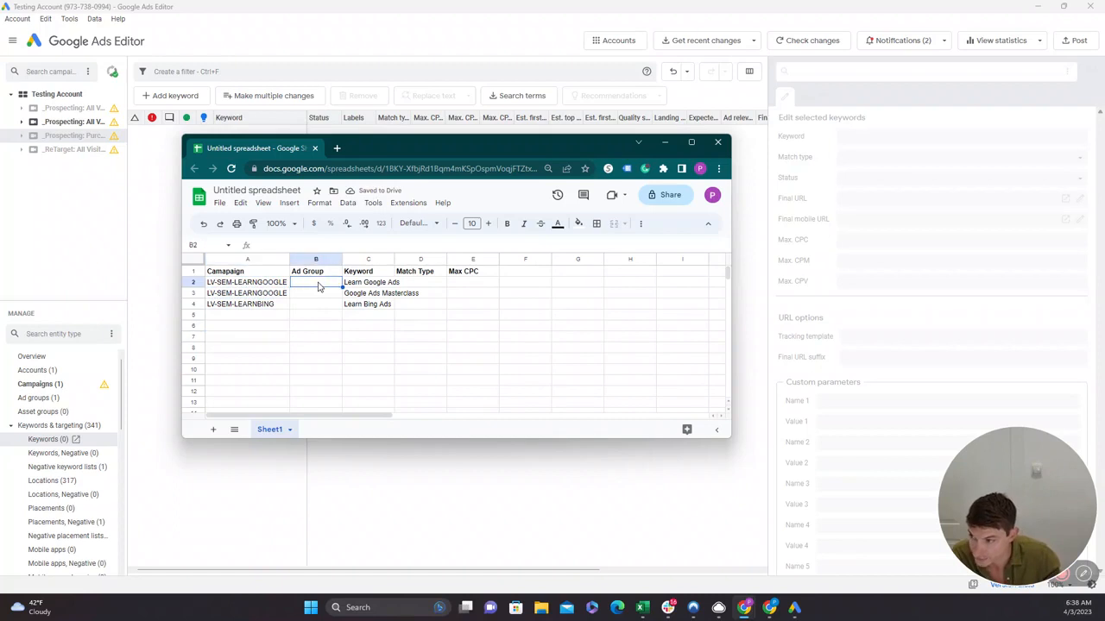
left_click(402, 284)
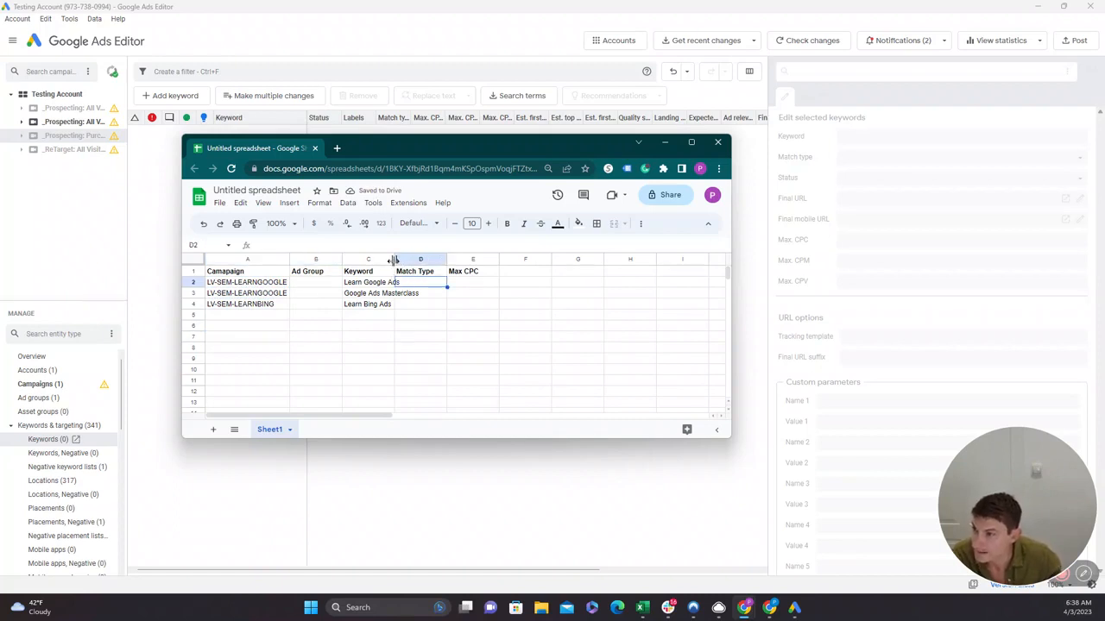
double_click(394, 259)
left_click(297, 286)
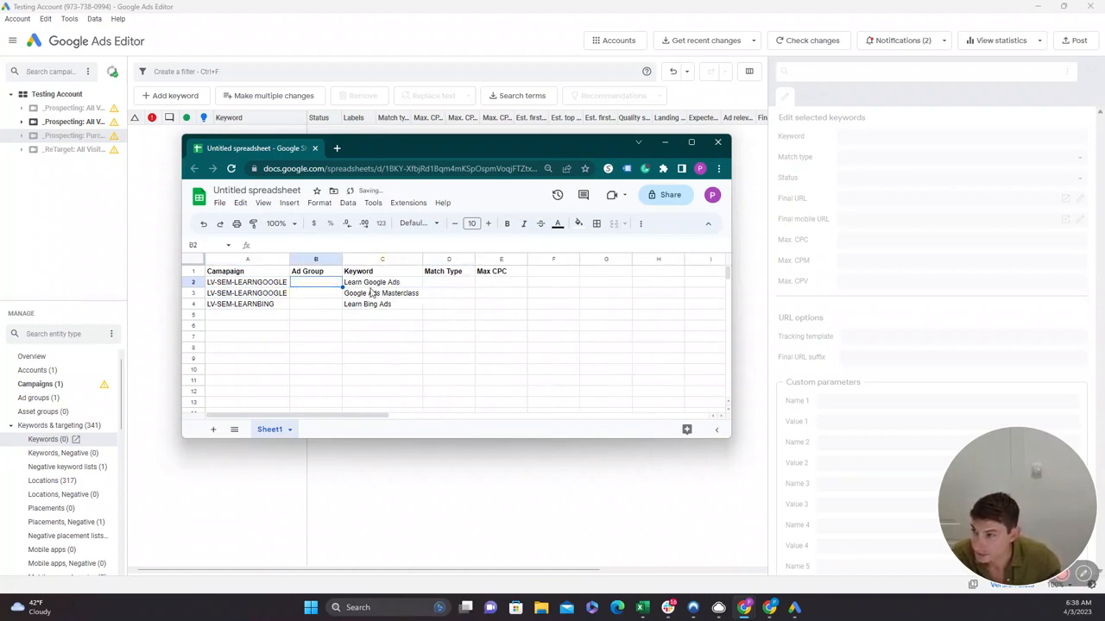
left_click_drag(370, 285, 369, 309)
Enter the match types Exact in D2, Exact in D3 and Phrase in D4.
left_click(438, 288)
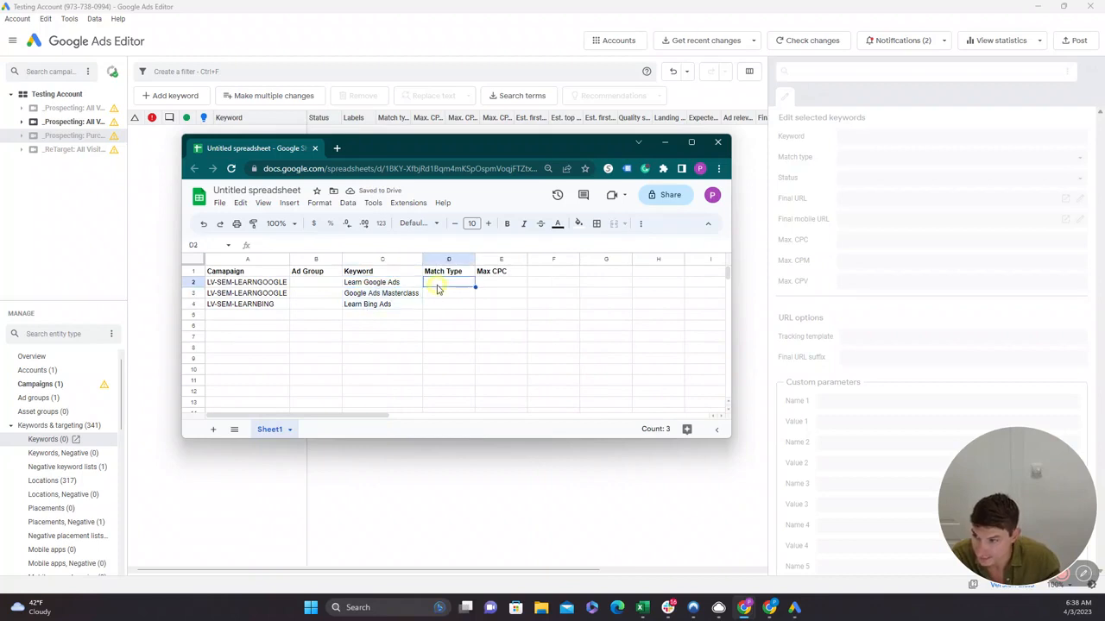
type("Exact")
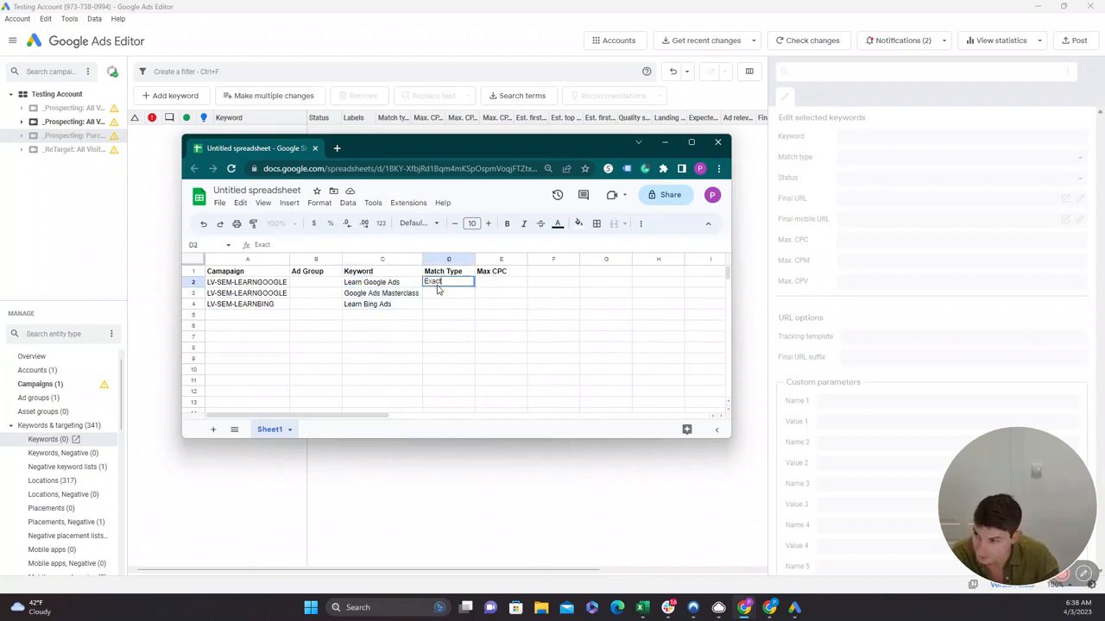
key("Return")
type("Exact")
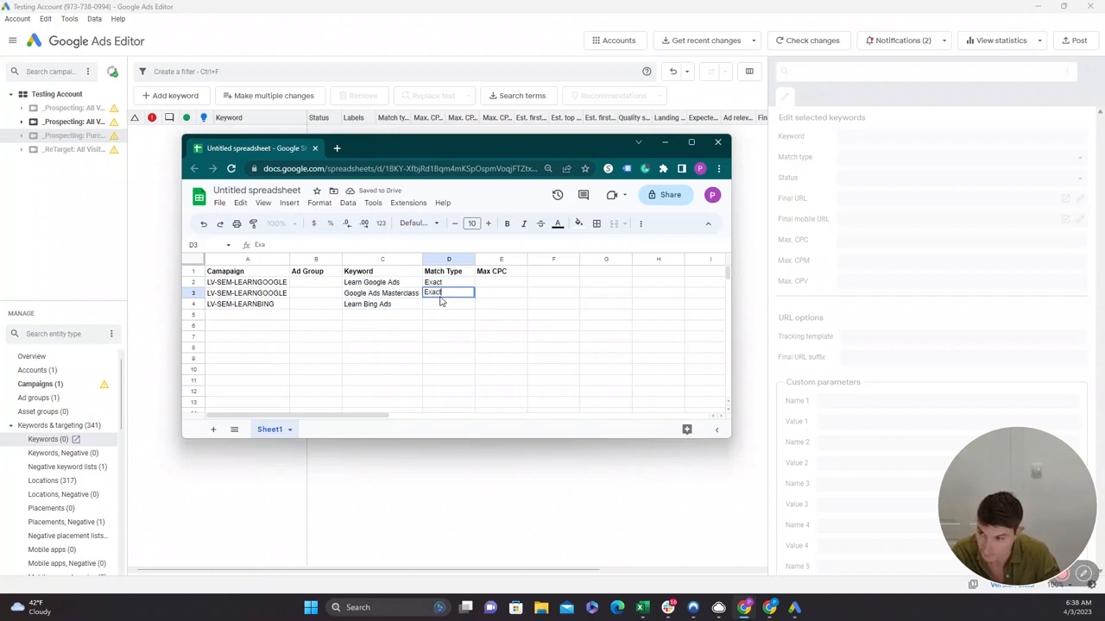
key("Return")
type("Phr")
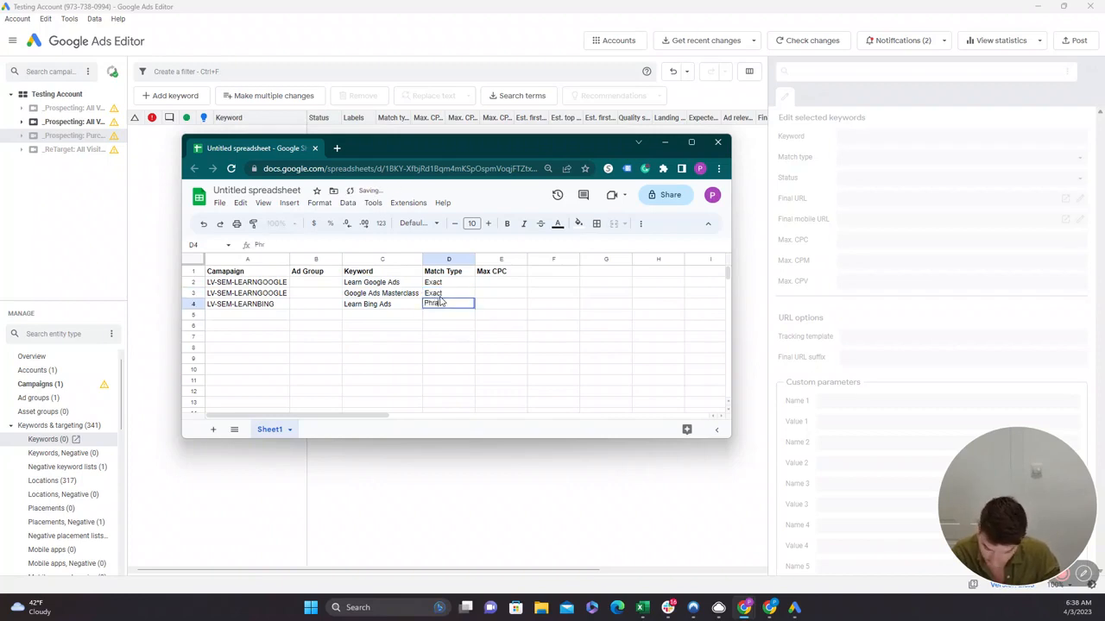
type("ase")
key("Return")
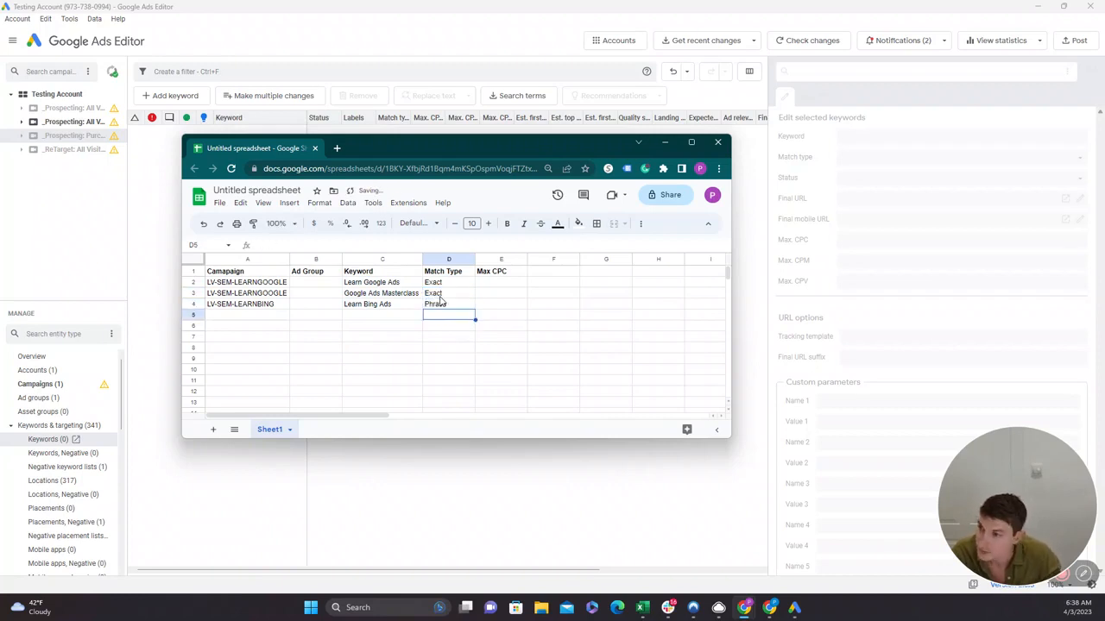
Generate the ad group names in B2:B4 with the formula =C2&" - "&D2 and fit column B's width to its content.
left_click(308, 282)
type("=")
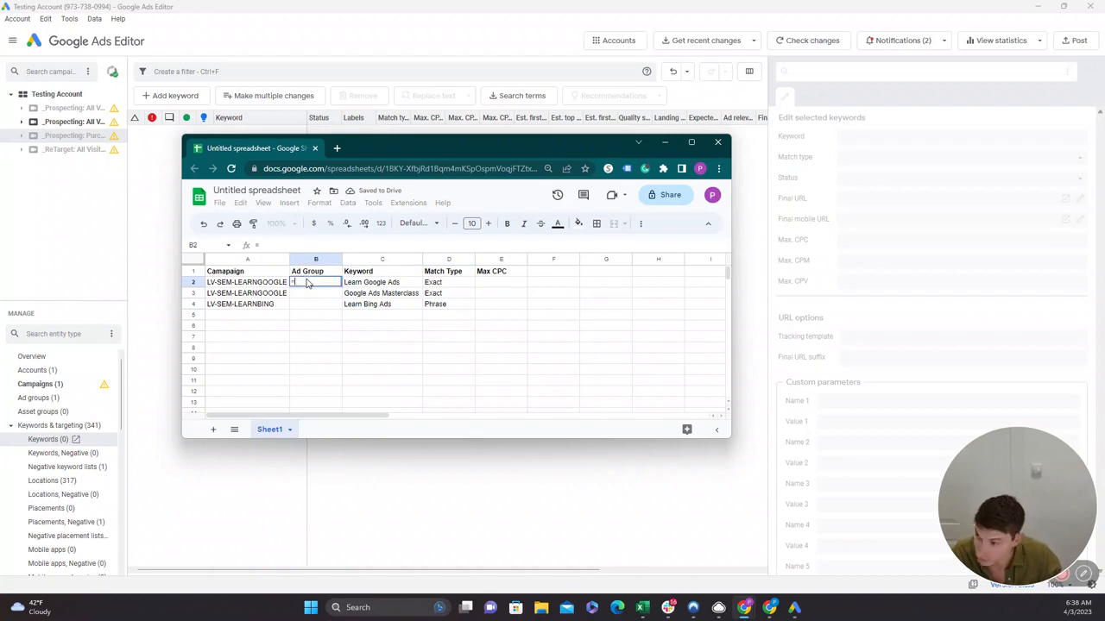
left_click(368, 286)
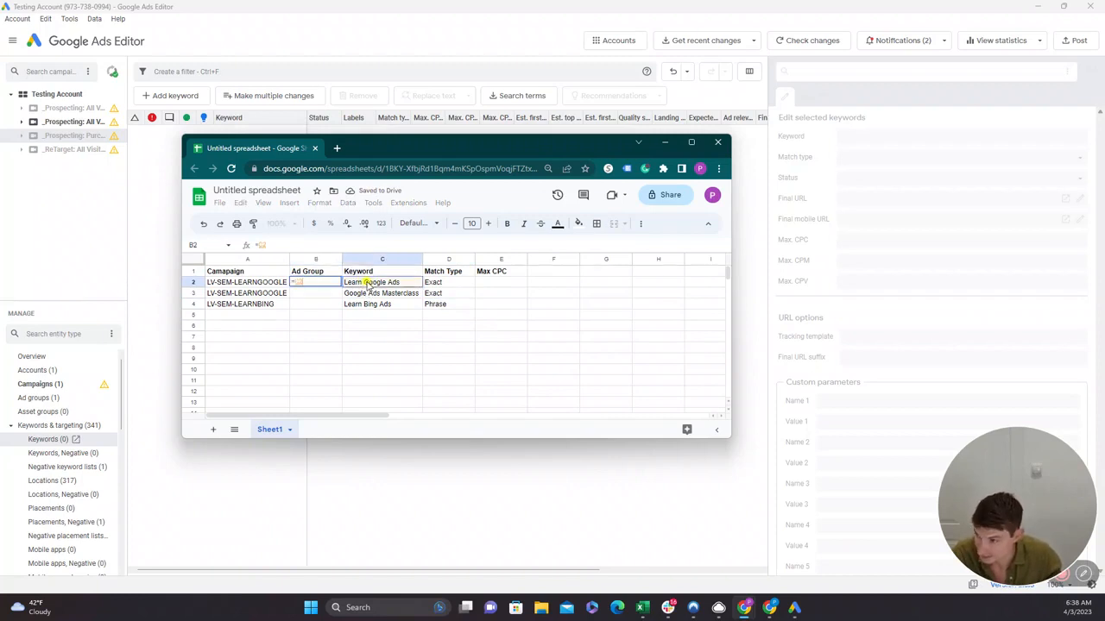
type("&")
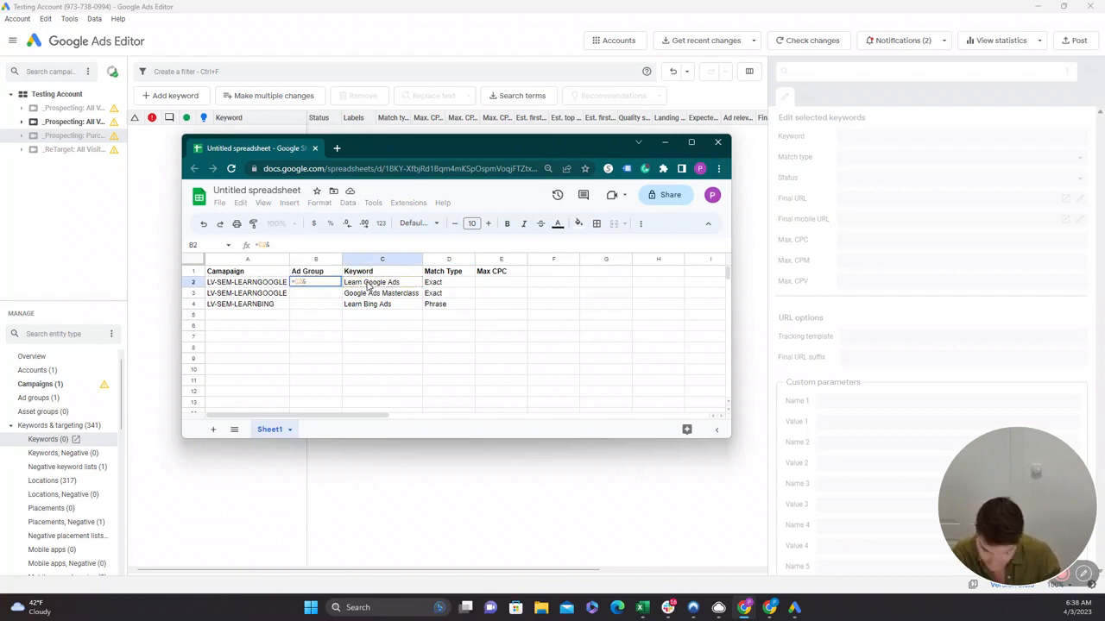
type("\" - \"")
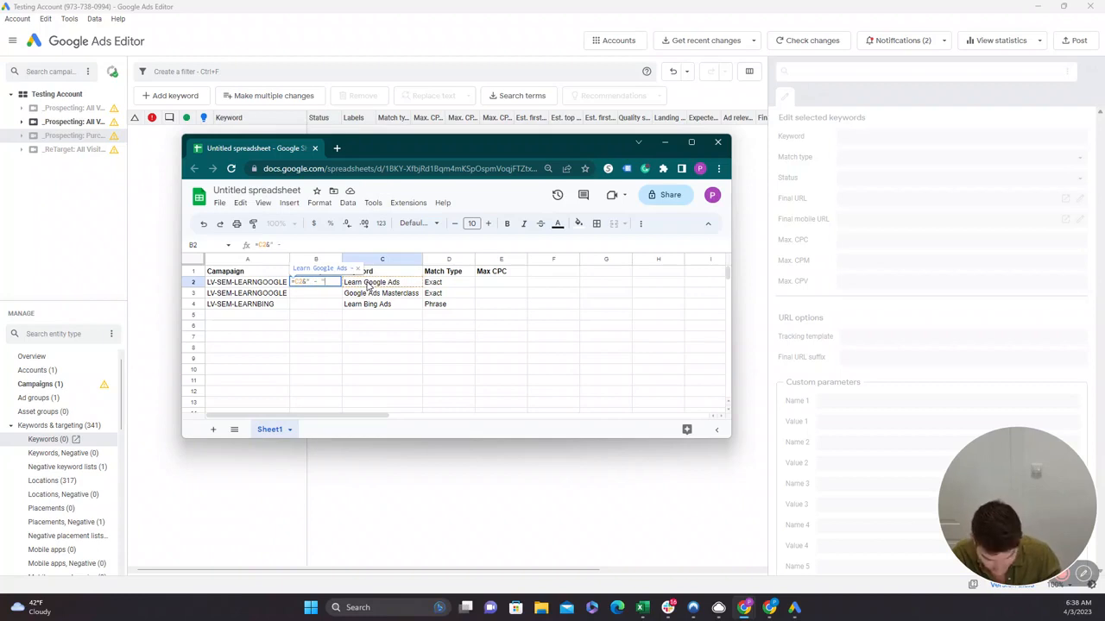
type("&")
left_click(448, 285)
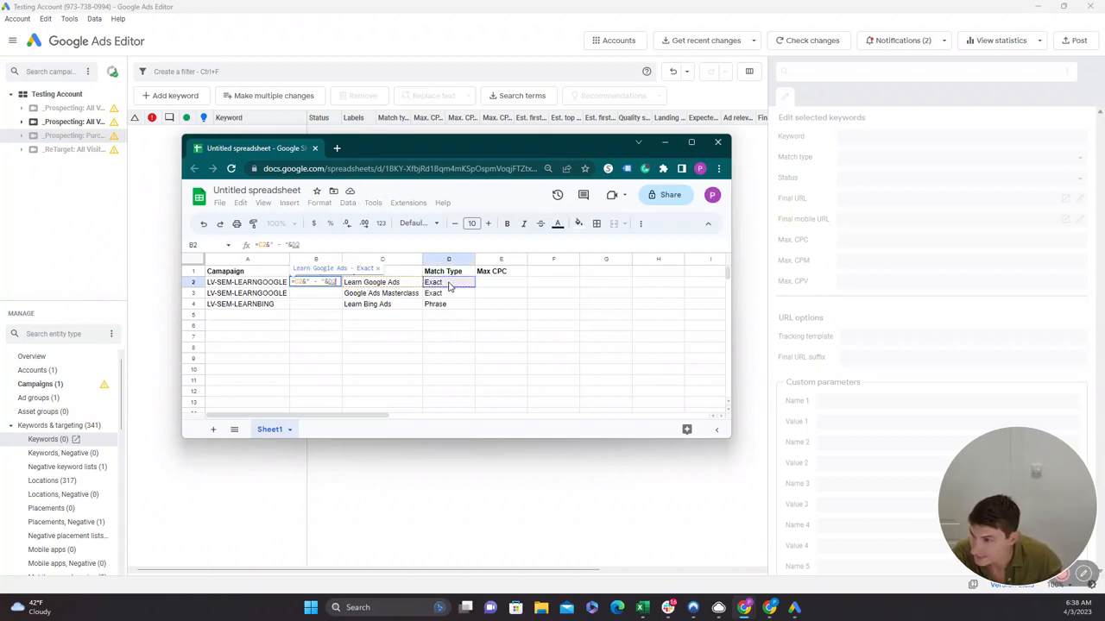
key("Return")
left_click(354, 359)
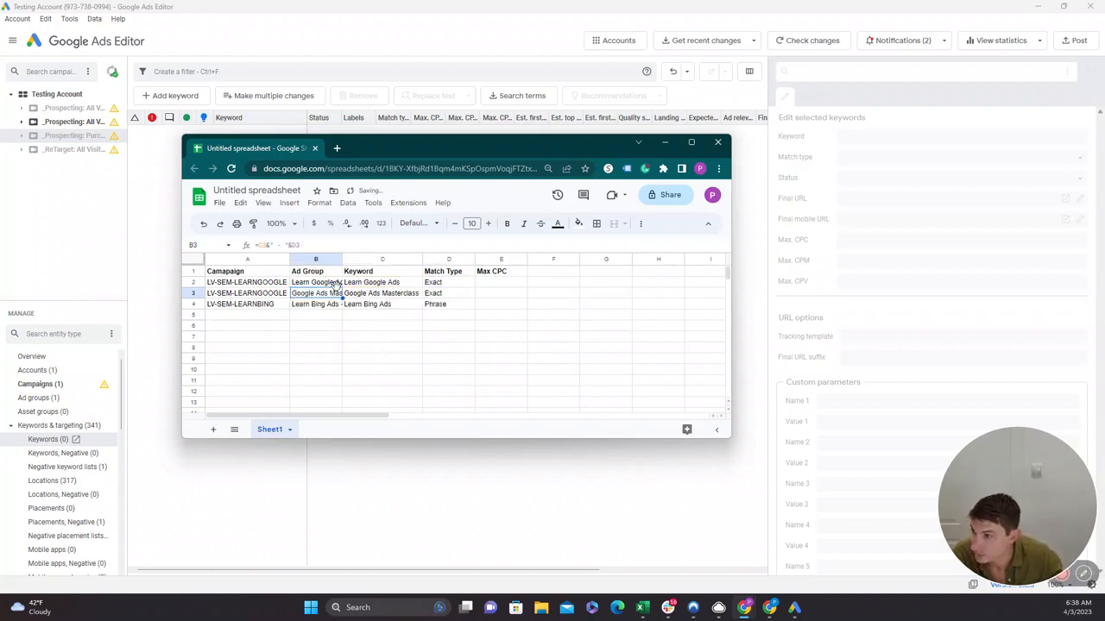
double_click(341, 259)
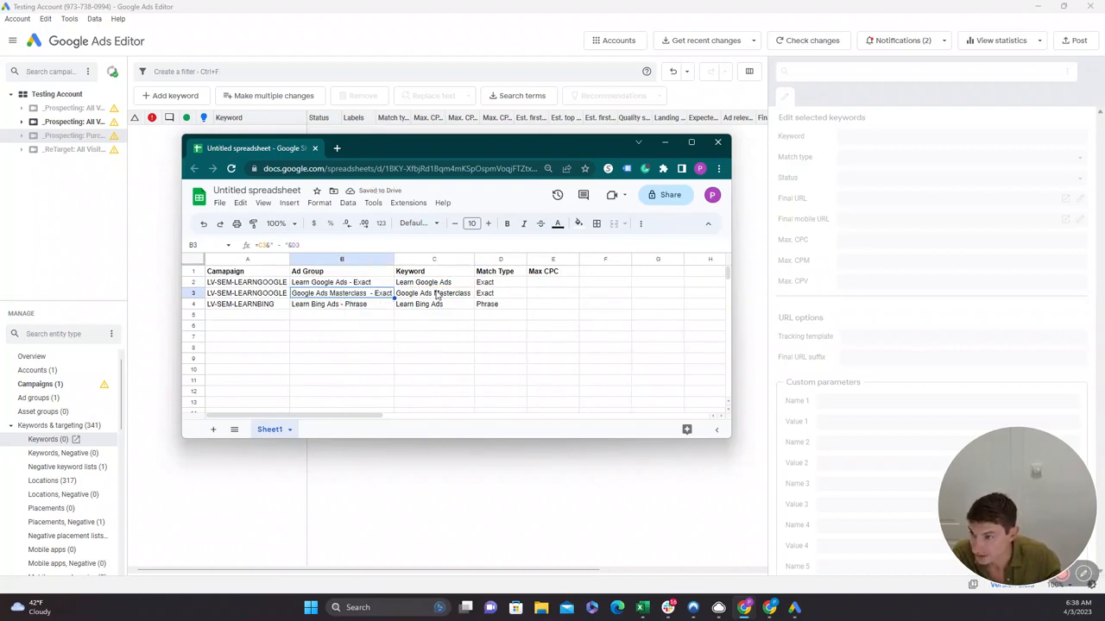
Enter a Max CPC of 1.01 in E2 and fill it down to E4.
left_click(551, 283)
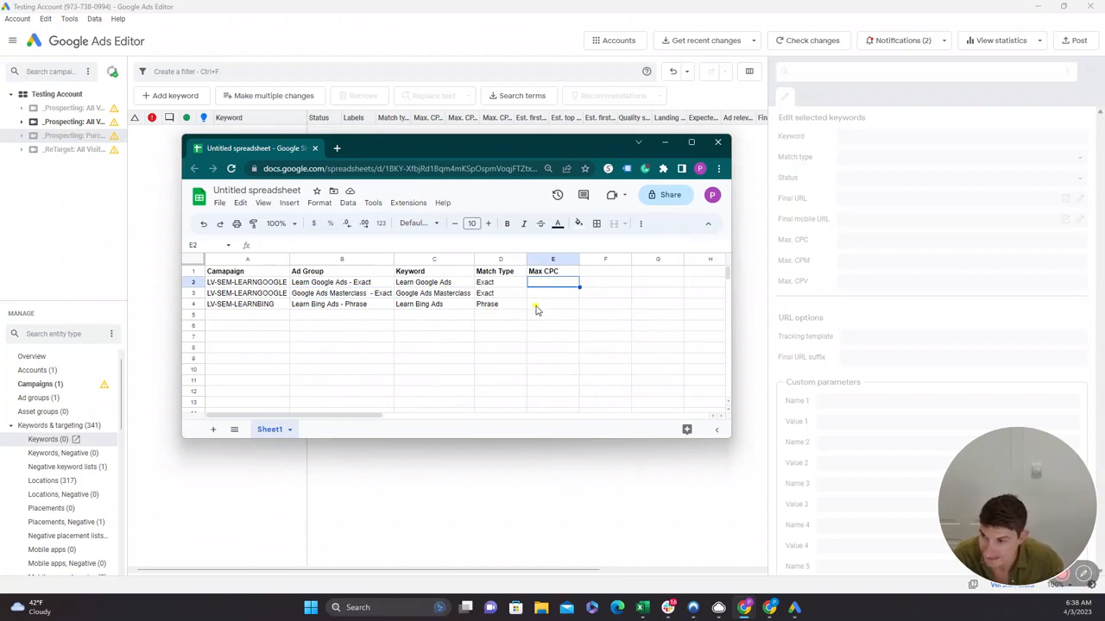
left_click_drag(535, 309, 542, 285)
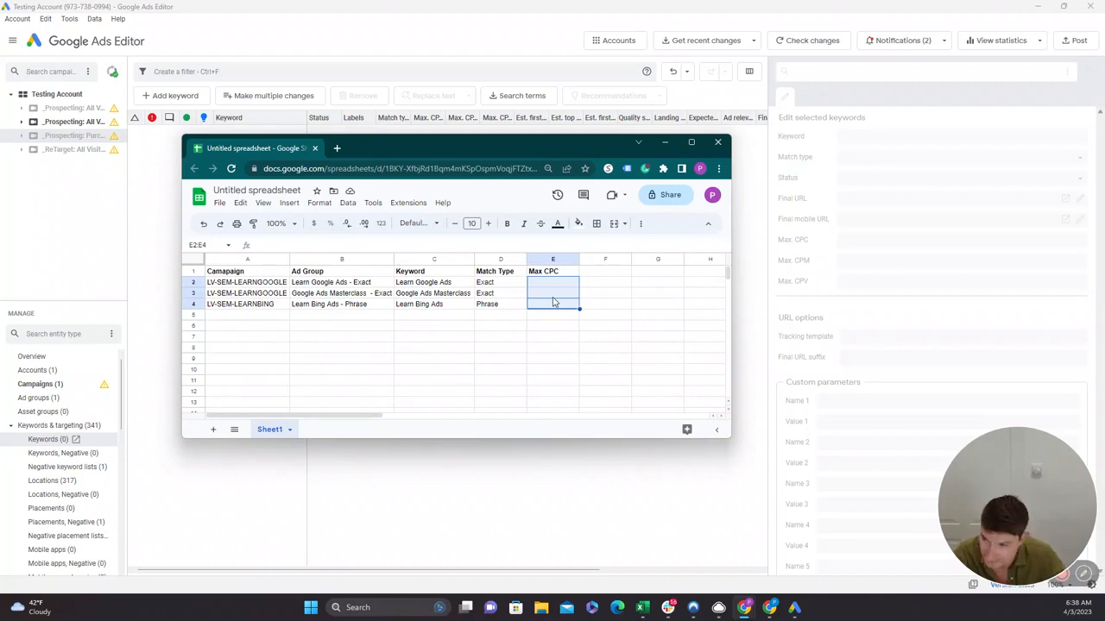
left_click(562, 288)
type("1")
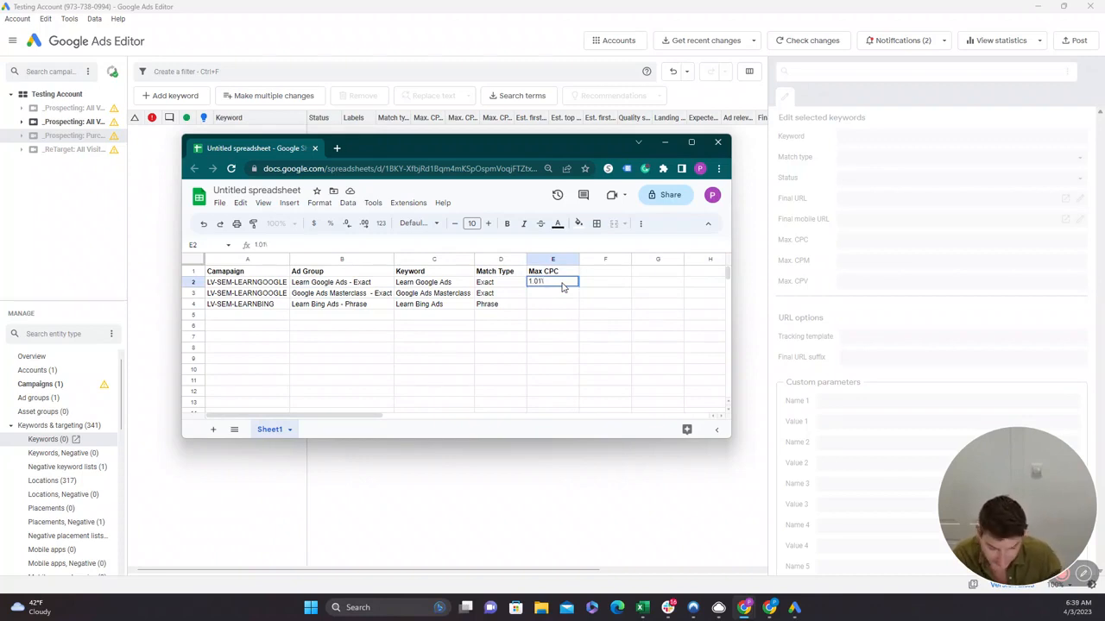
type(".01")
key("Return")
left_click(564, 287)
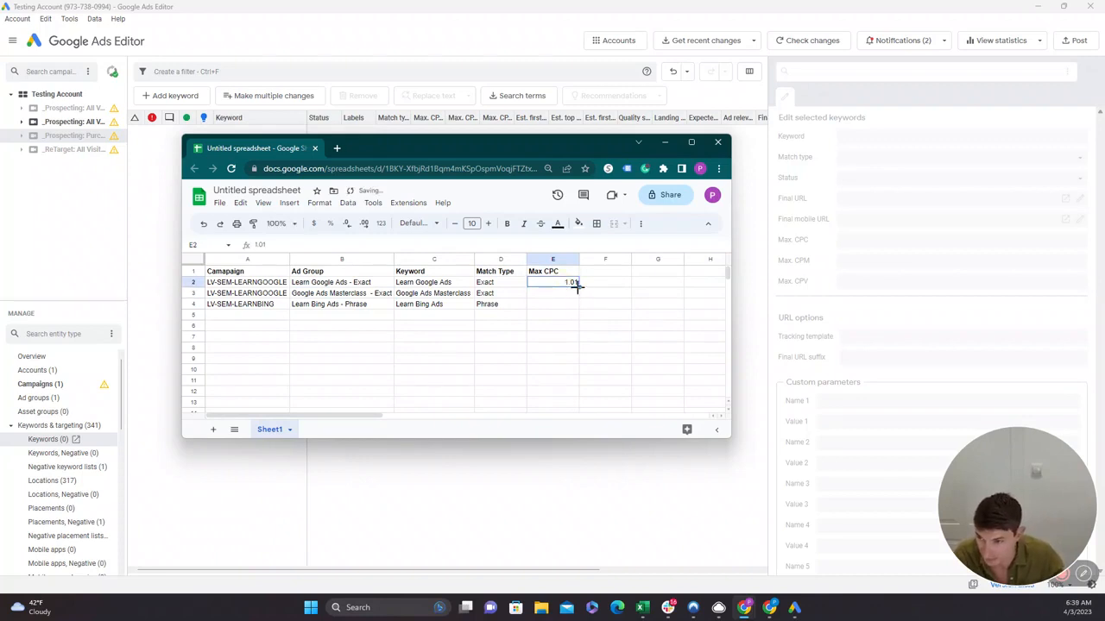
left_click_drag(577, 288, 575, 304)
left_click(565, 336)
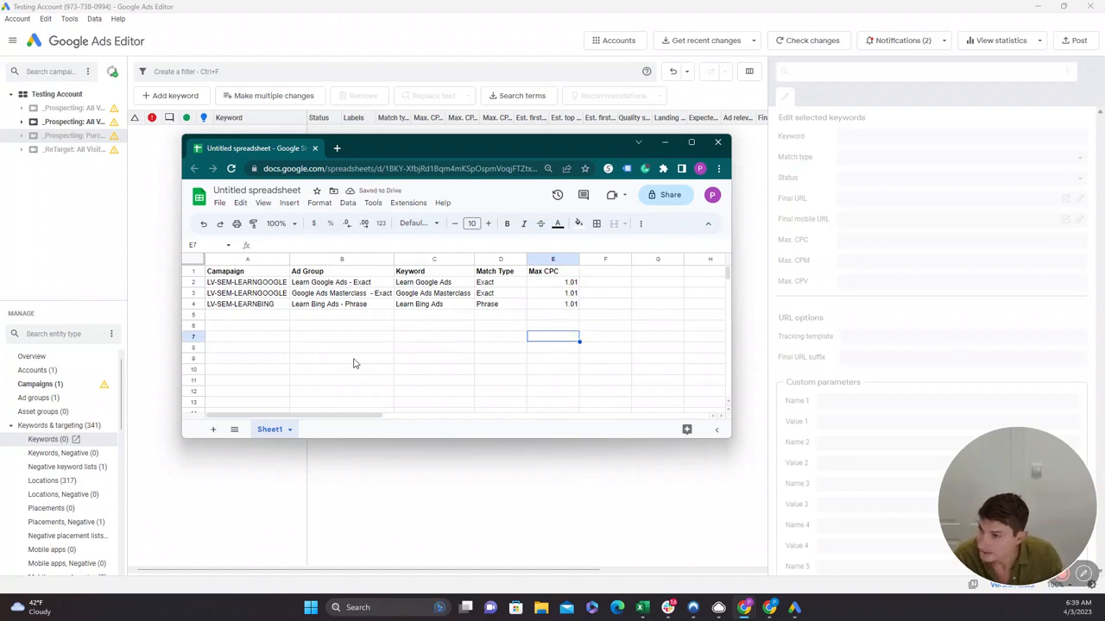
Copy the table A1:E4 and paste it into the Make multiple changes grid for keywords in Google Ads Editor.
left_click_drag(245, 274, 560, 316)
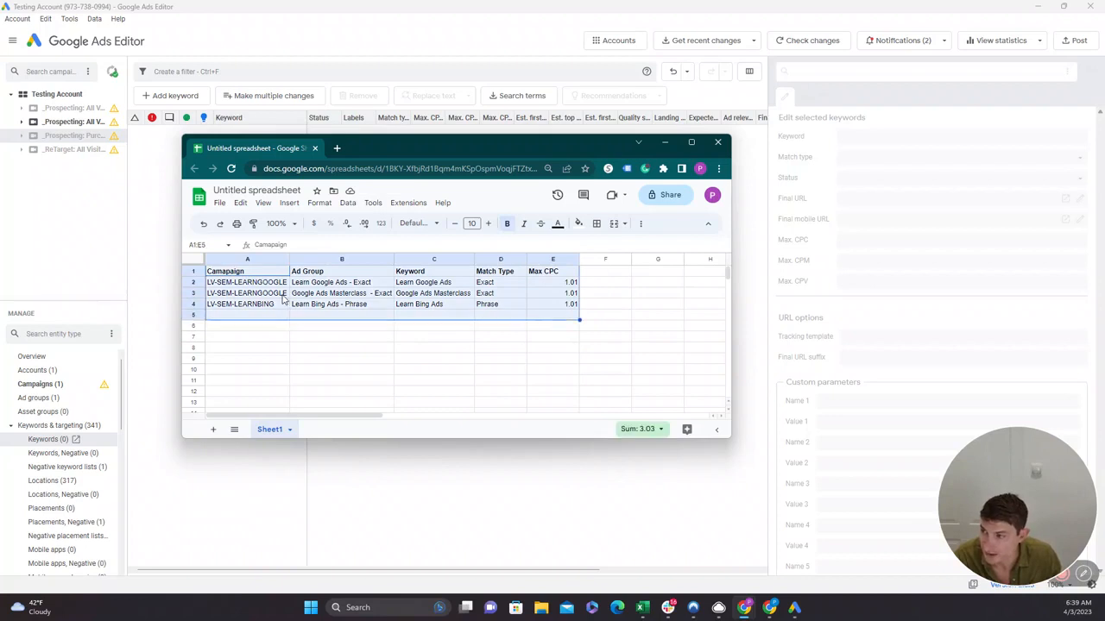
left_click_drag(251, 272, 561, 306)
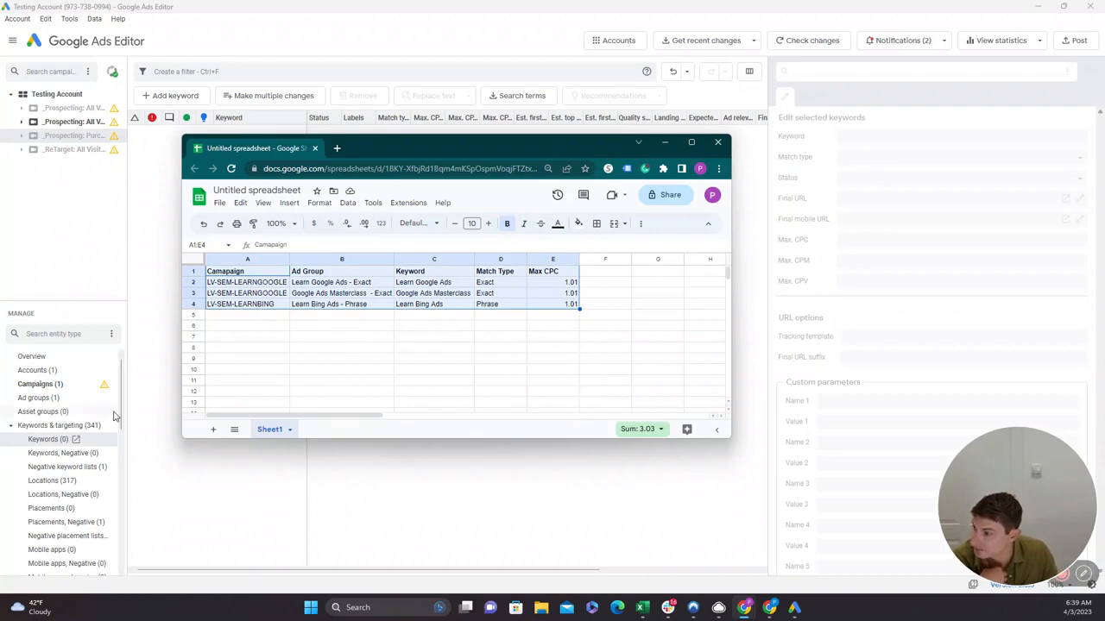
left_click(237, 101)
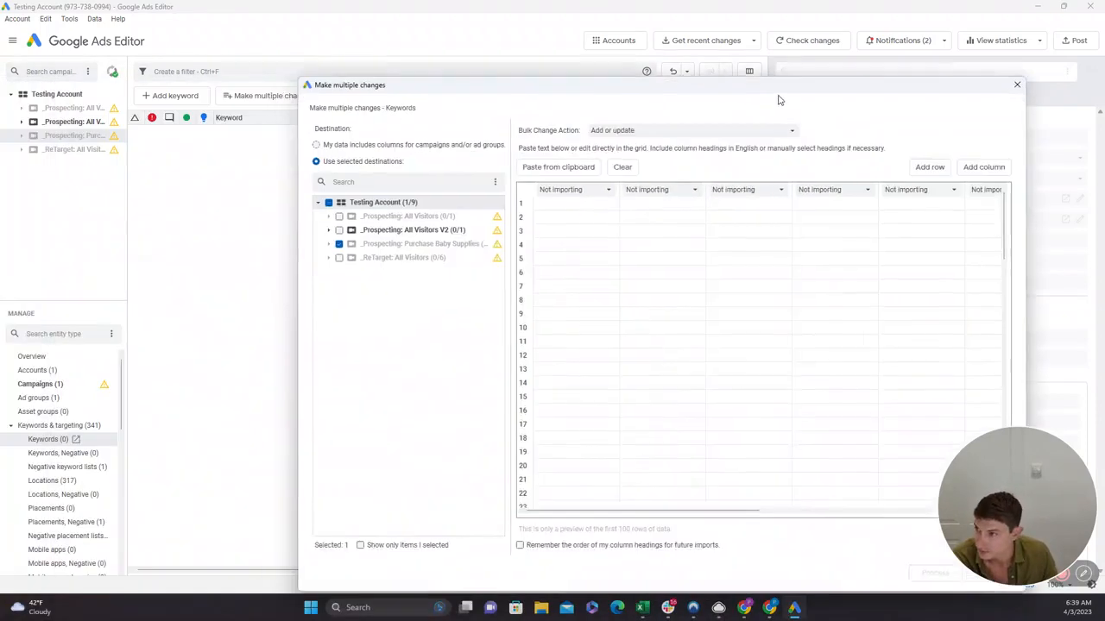
left_click(498, 126)
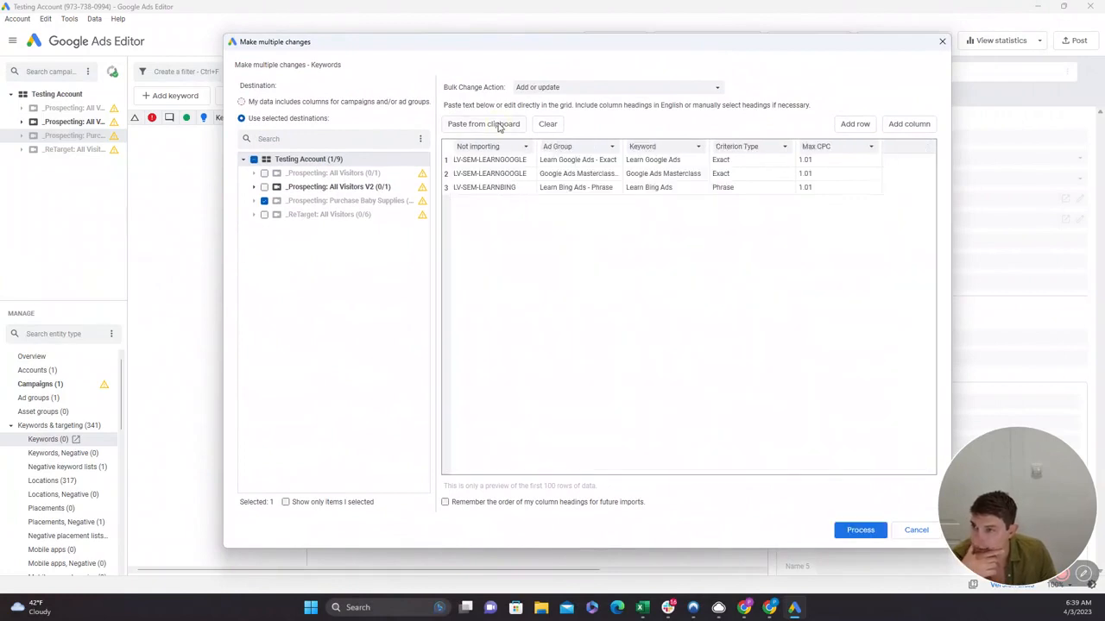
Assign the Campaign heading to the first column of the keyword import grid.
left_click(479, 148)
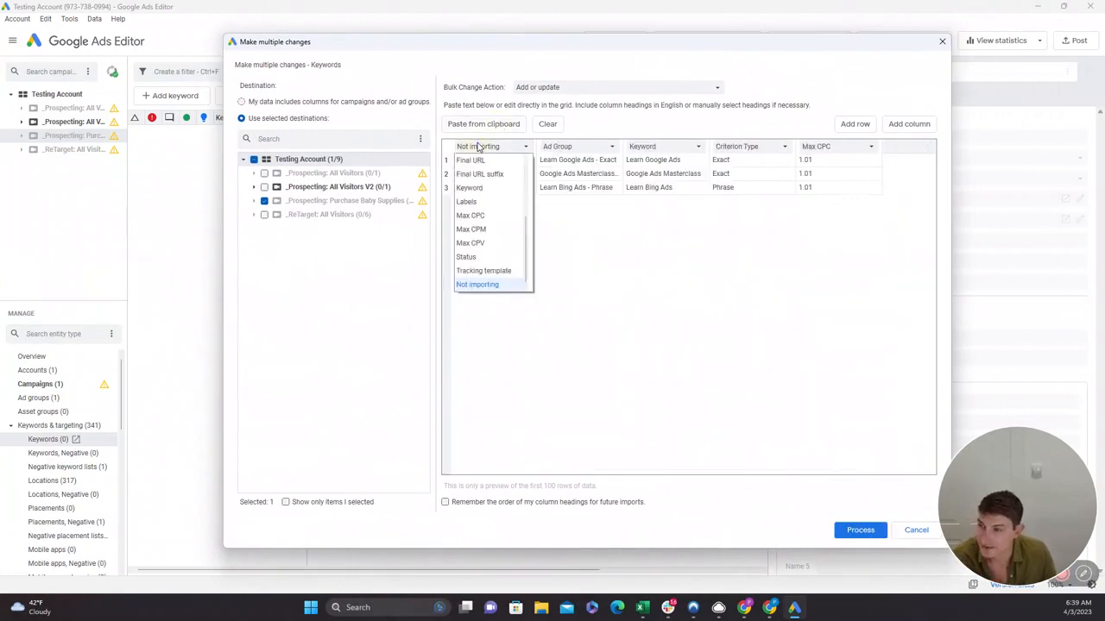
left_click(479, 147)
left_click(479, 147)
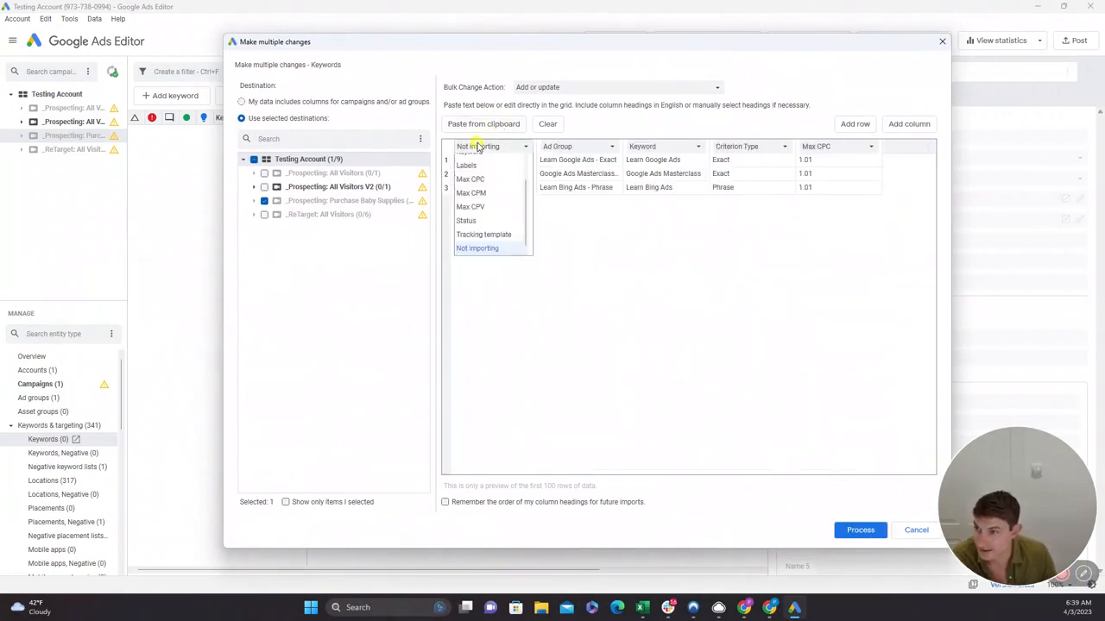
scroll(475, 191, "up", 5)
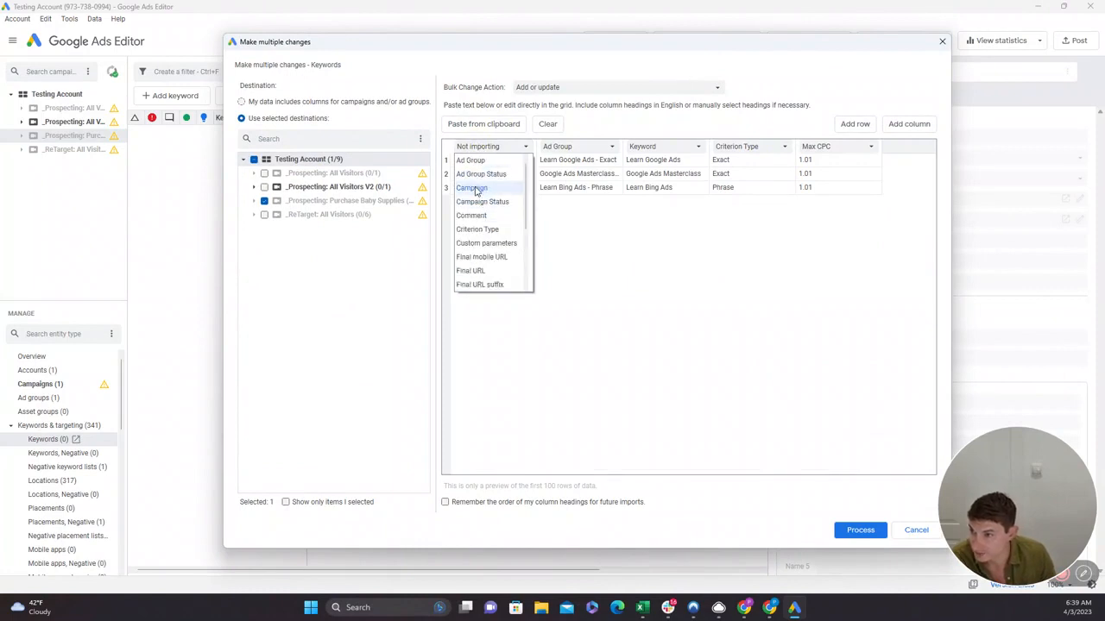
left_click(474, 188)
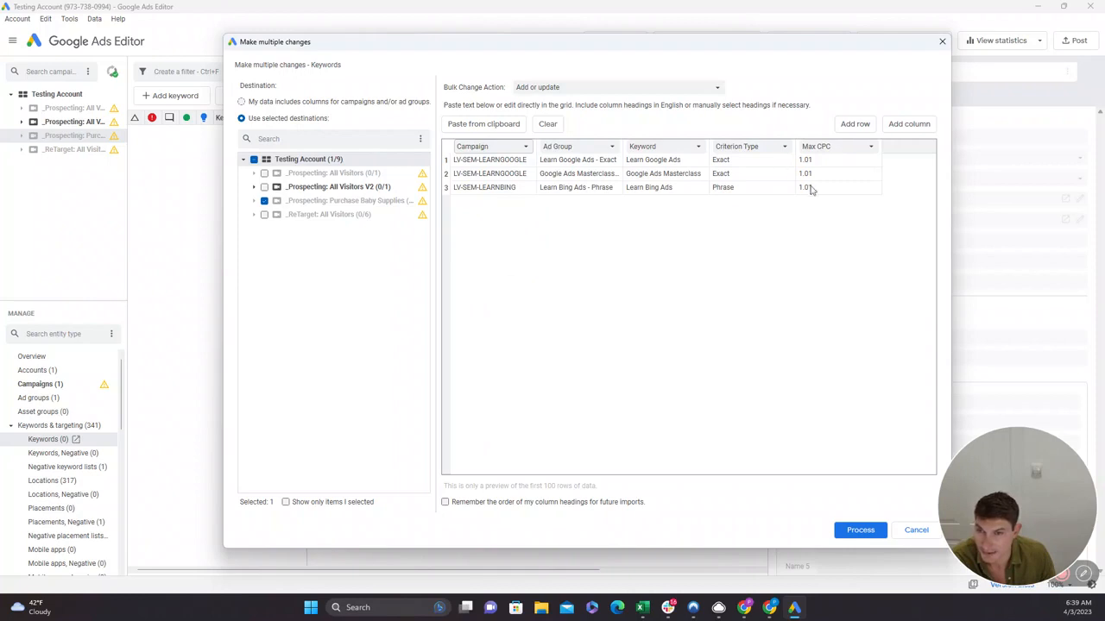
Set the destination to "My data includes columns for campaigns and/or ad groups" and process the keyword import.
left_click(242, 102)
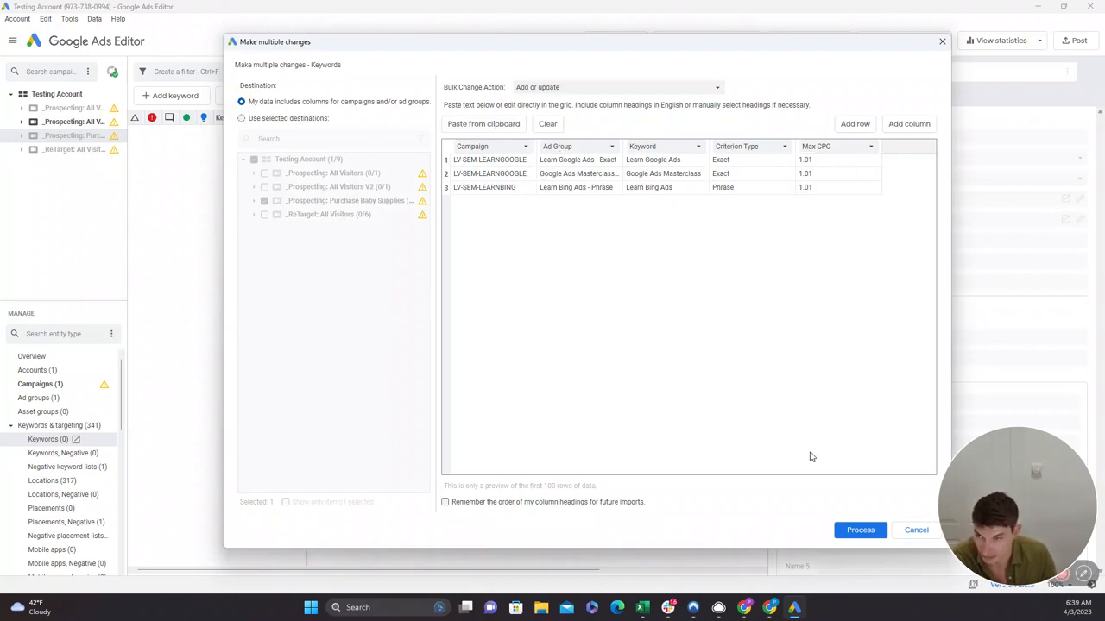
left_click(880, 530)
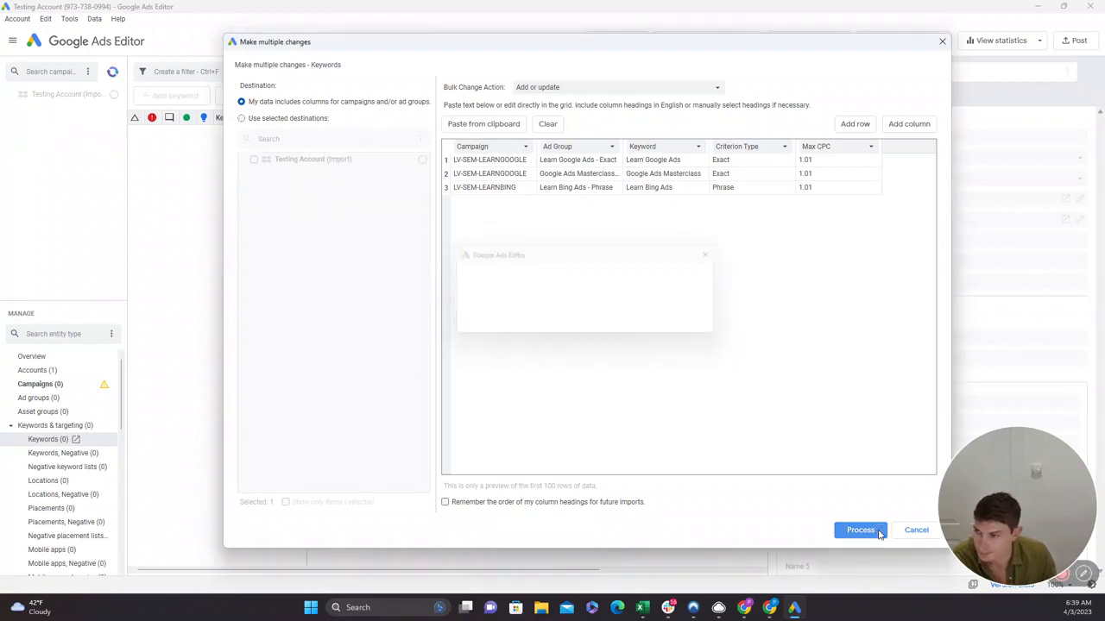
left_click(765, 530)
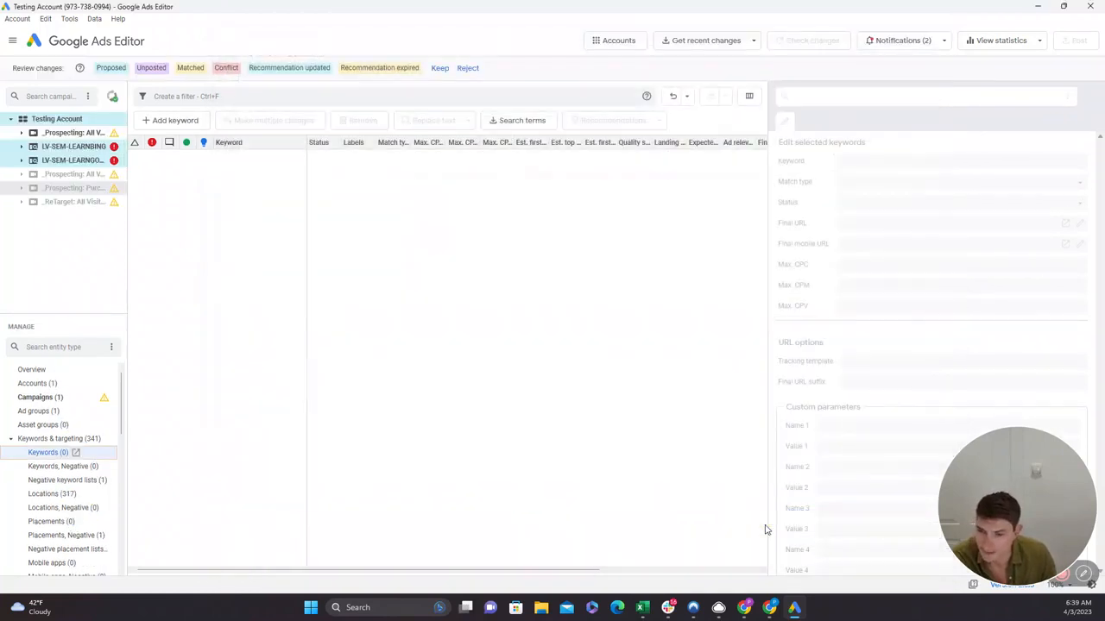
Show the Campaigns list and keep the proposed changes from the keyword import.
left_click(39, 397)
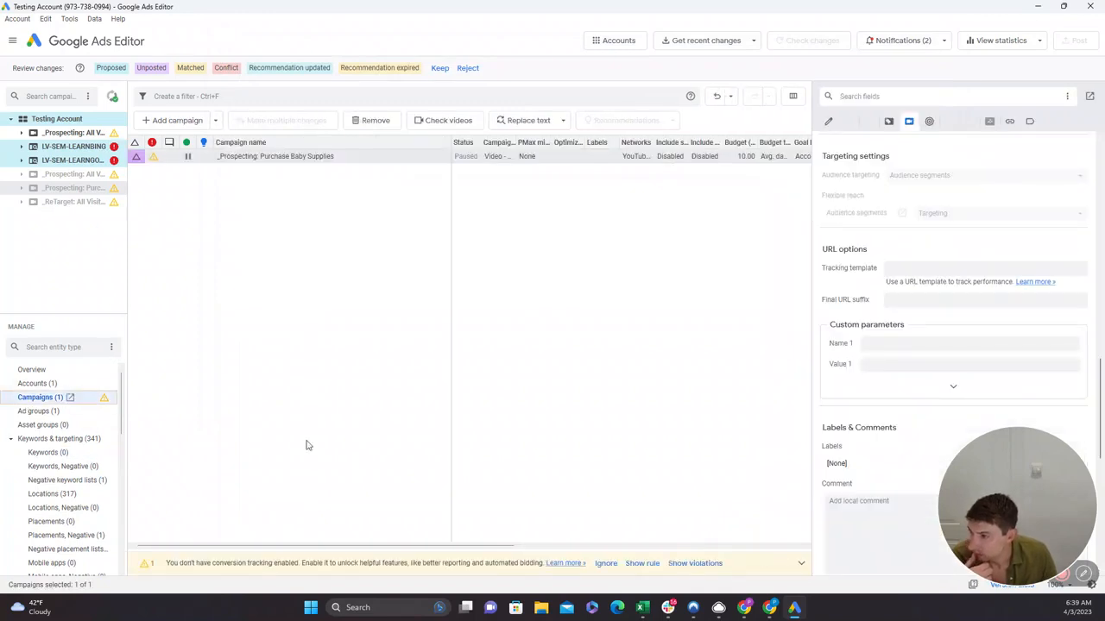
scroll(999, 409, "up", 10)
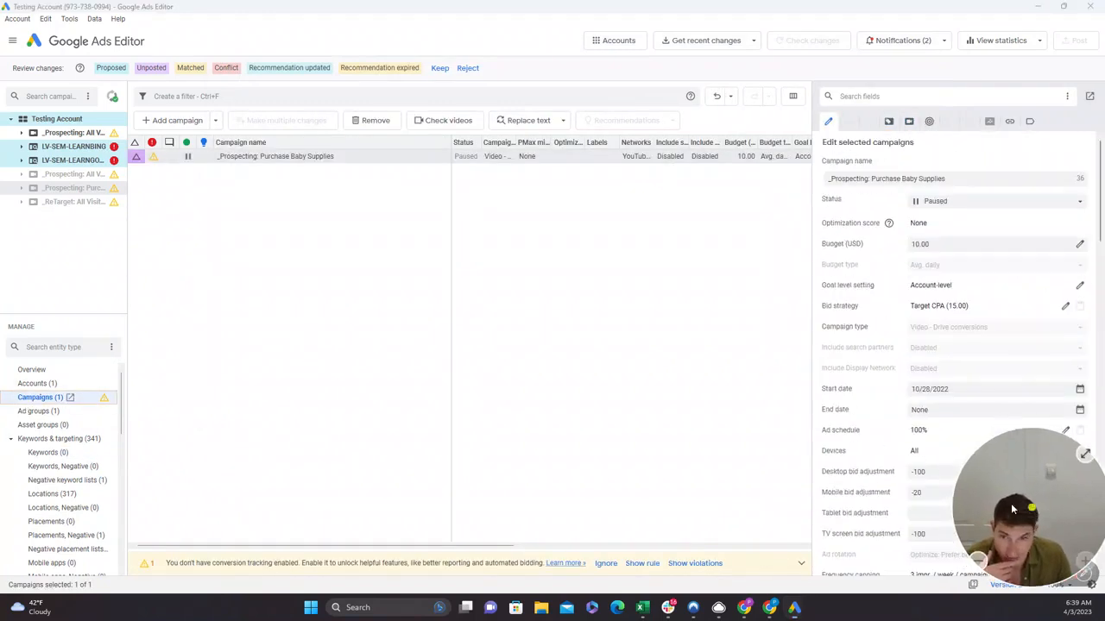
left_click_drag(993, 466, 720, 488)
left_click(443, 71)
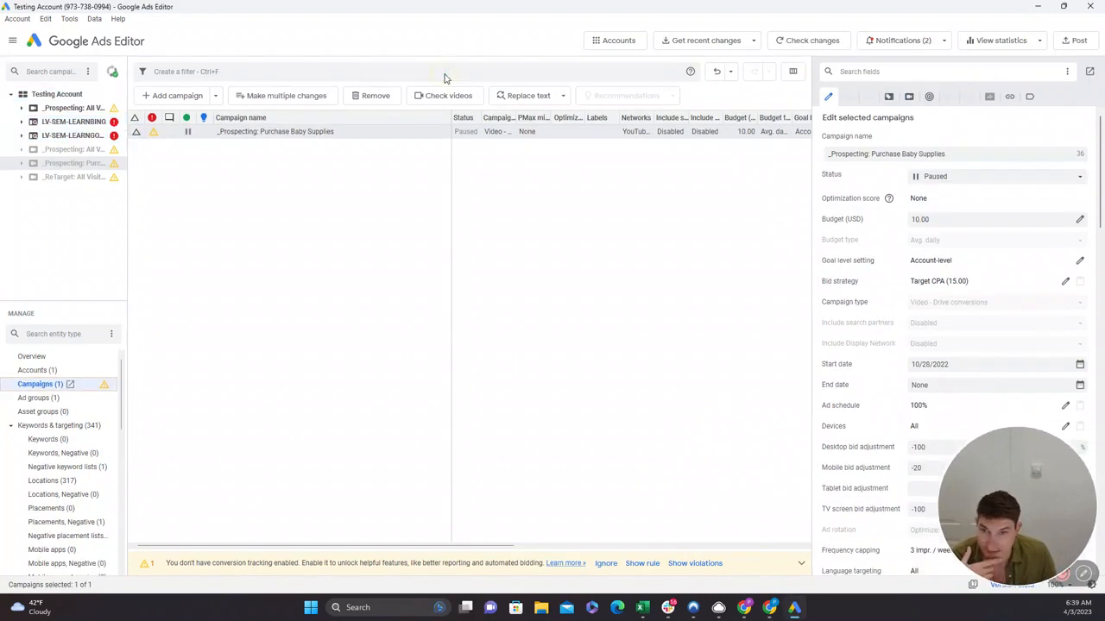
Display the LV-SEM-LEARNBING and LV-SEM-LEARNGOOGLE campaigns together and set the LV-SEM-LEARNGOOGLE budget to 100 USD.
left_click(86, 125)
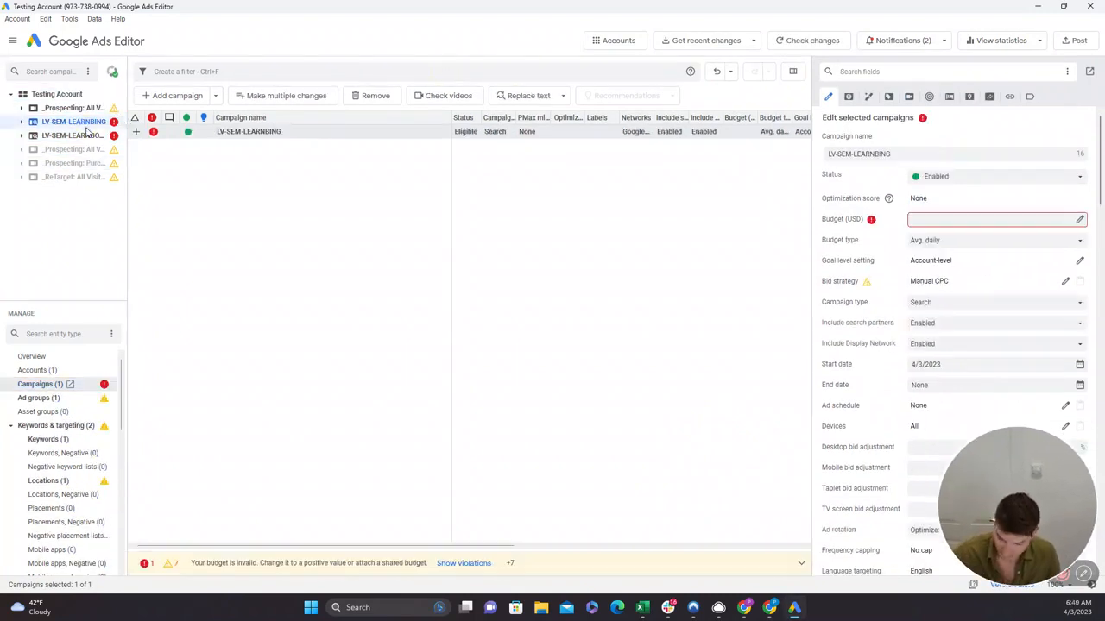
left_click(86, 136, "ctrl")
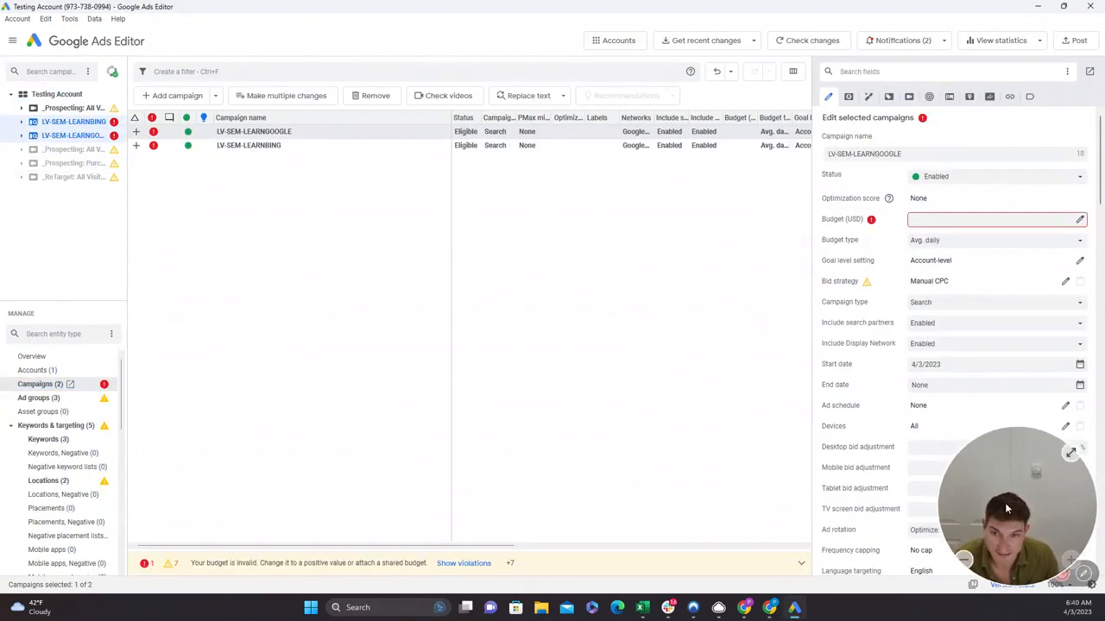
left_click_drag(1004, 502, 547, 373)
left_click(923, 221)
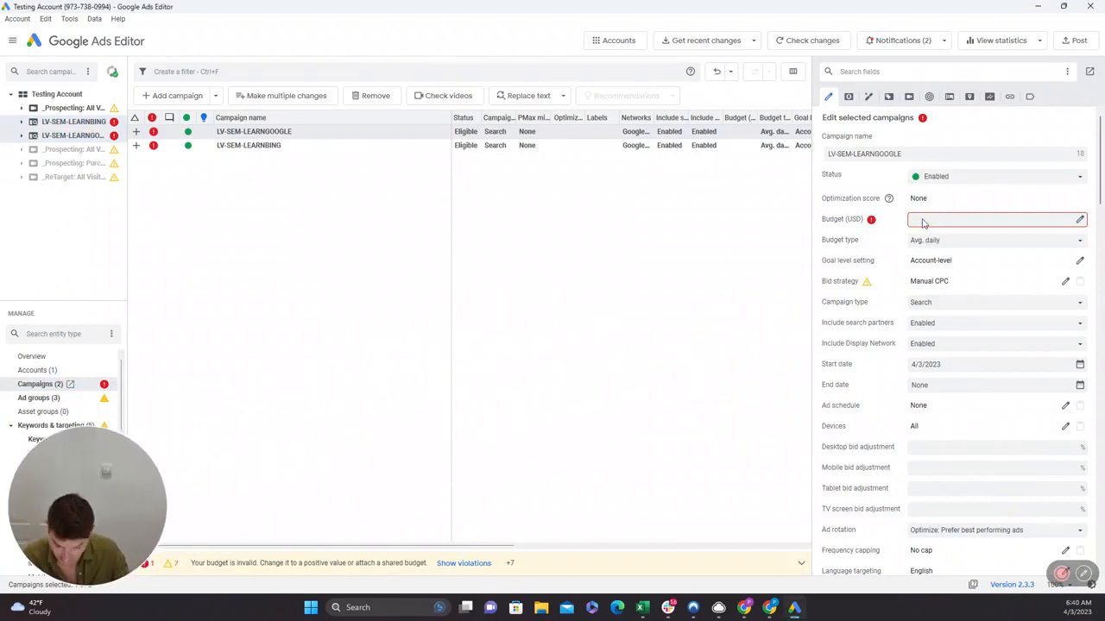
type("100")
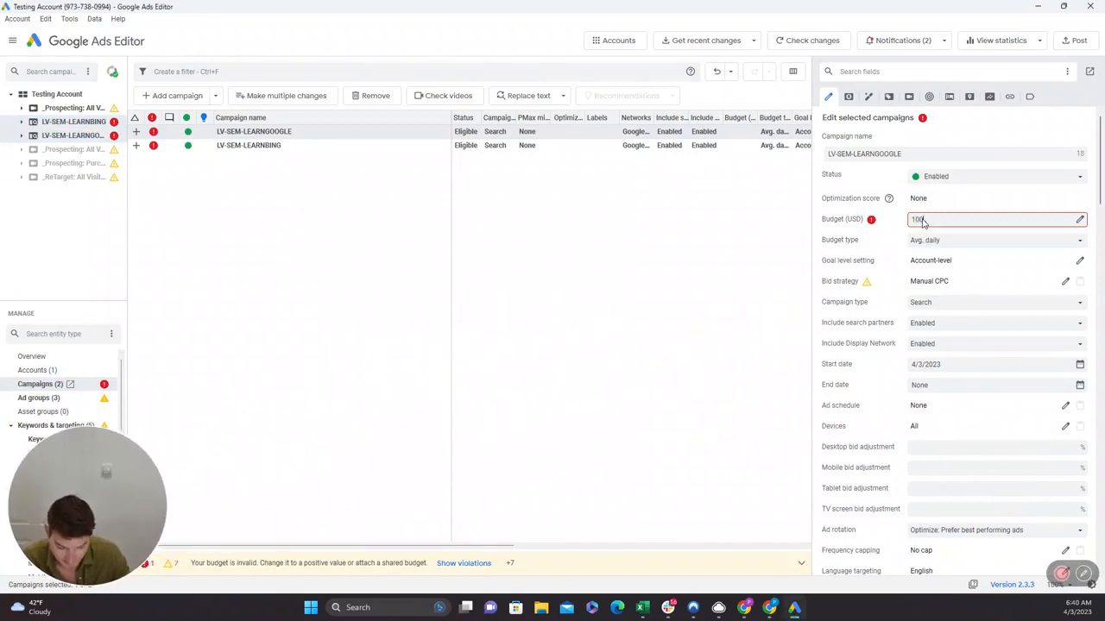
key("Return")
scroll(982, 445, "down", 15)
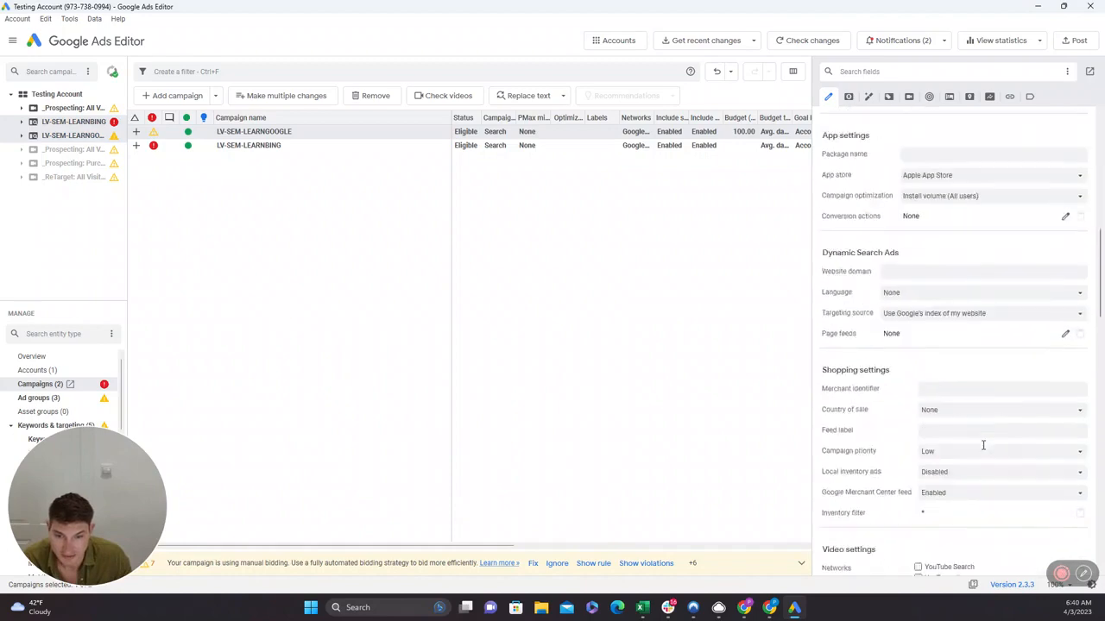
scroll(982, 445, "down", 10)
scroll(982, 446, "up", 15)
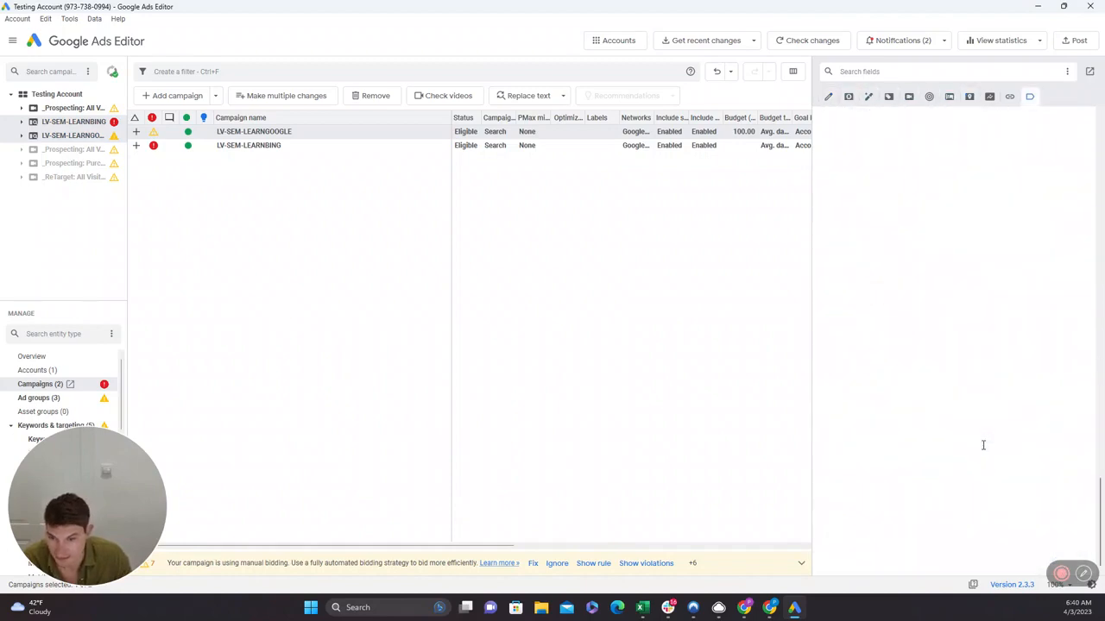
scroll(983, 445, "up", 10)
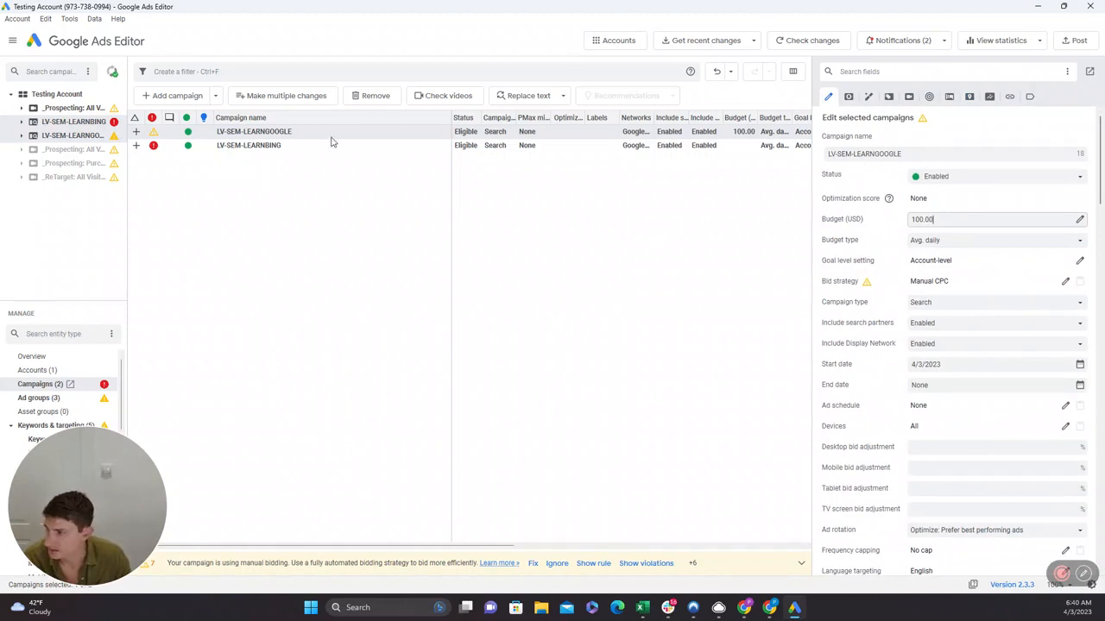
Set the LV-SEM-LEARNBING campaign's budget to 100 USD.
left_click(290, 149)
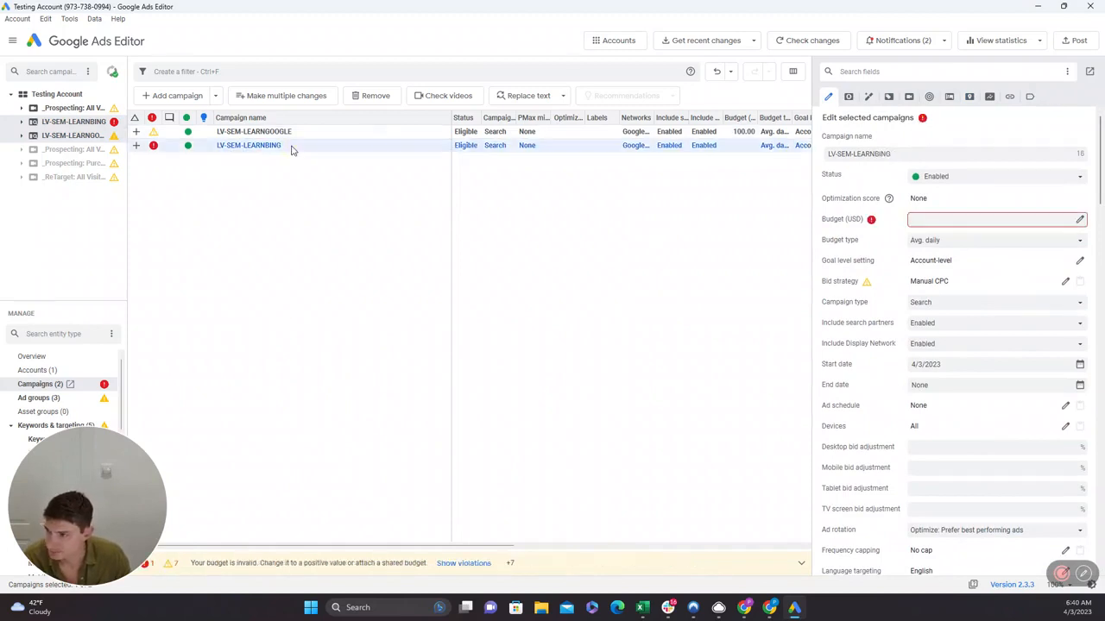
left_click(947, 221)
type("100")
key("Return")
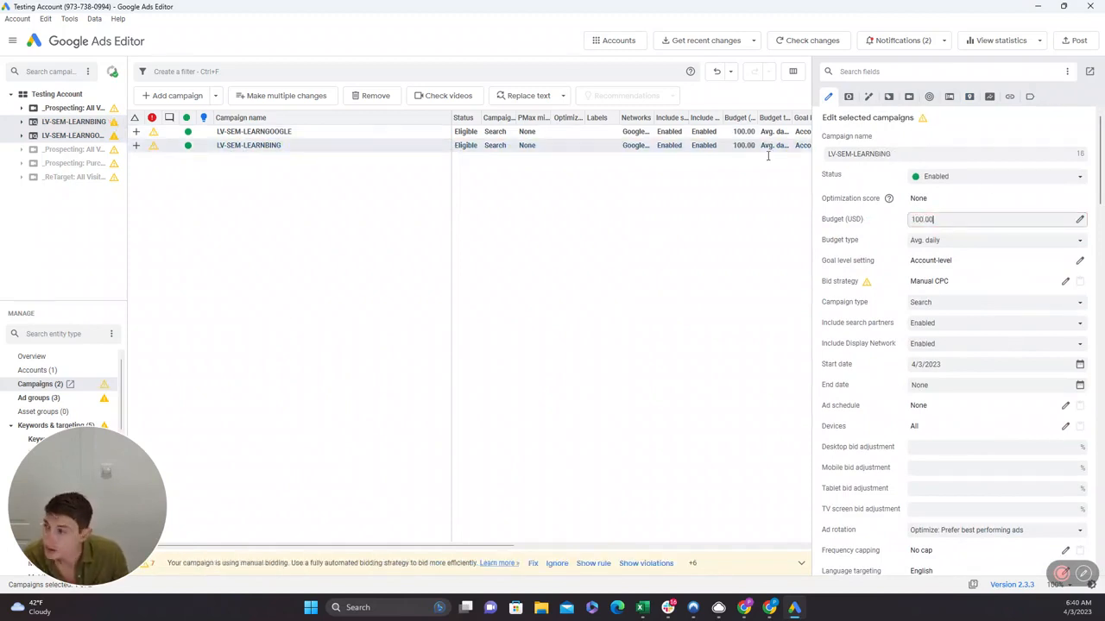
left_click(89, 473)
left_click_drag(86, 492, 1020, 513)
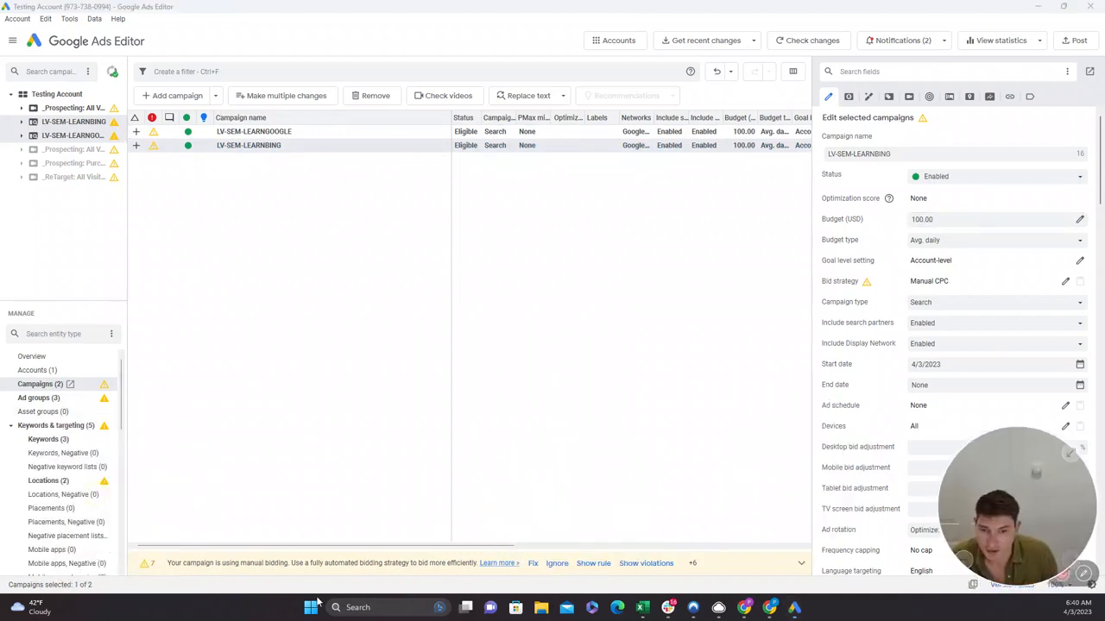
Bring up Make multiple changes for the responsive search ads of the two new campaigns.
left_click(11, 426)
left_click(11, 439)
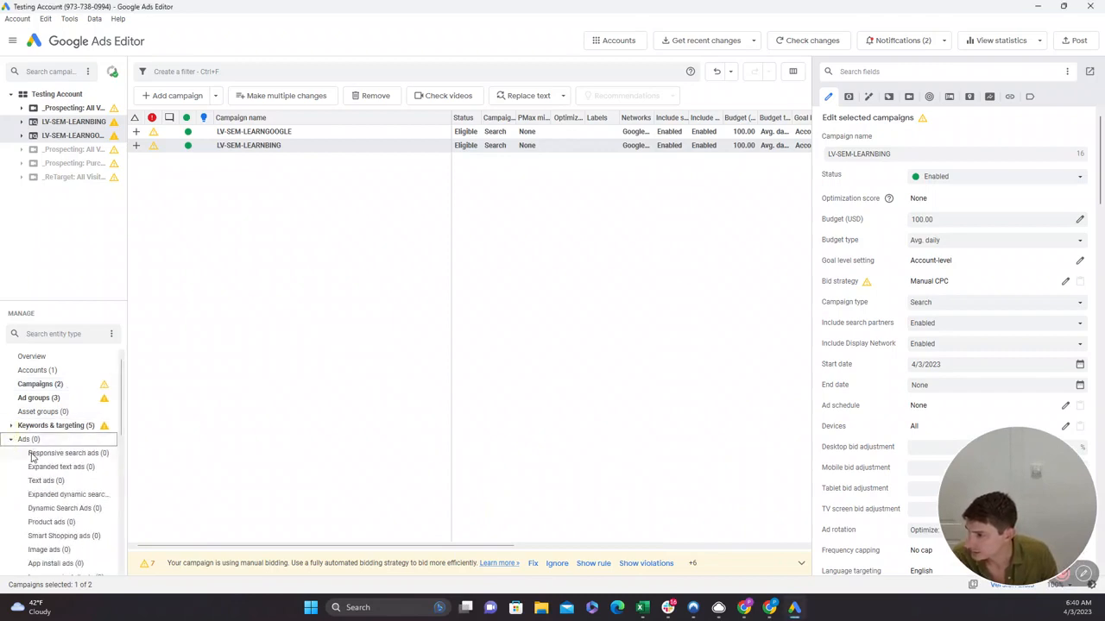
left_click(32, 454)
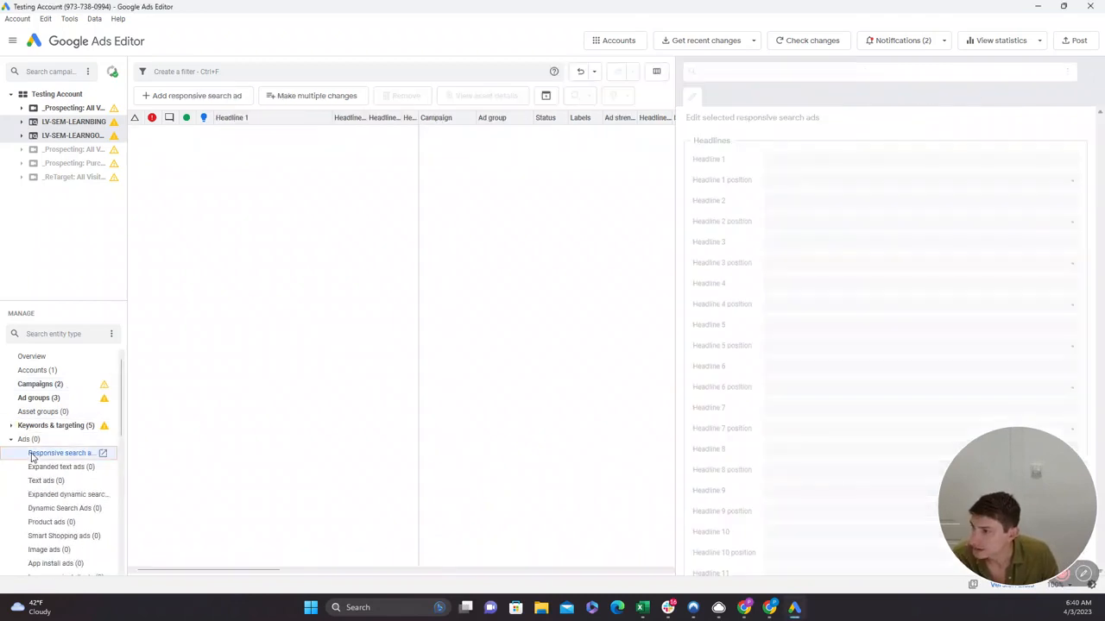
left_click(307, 101)
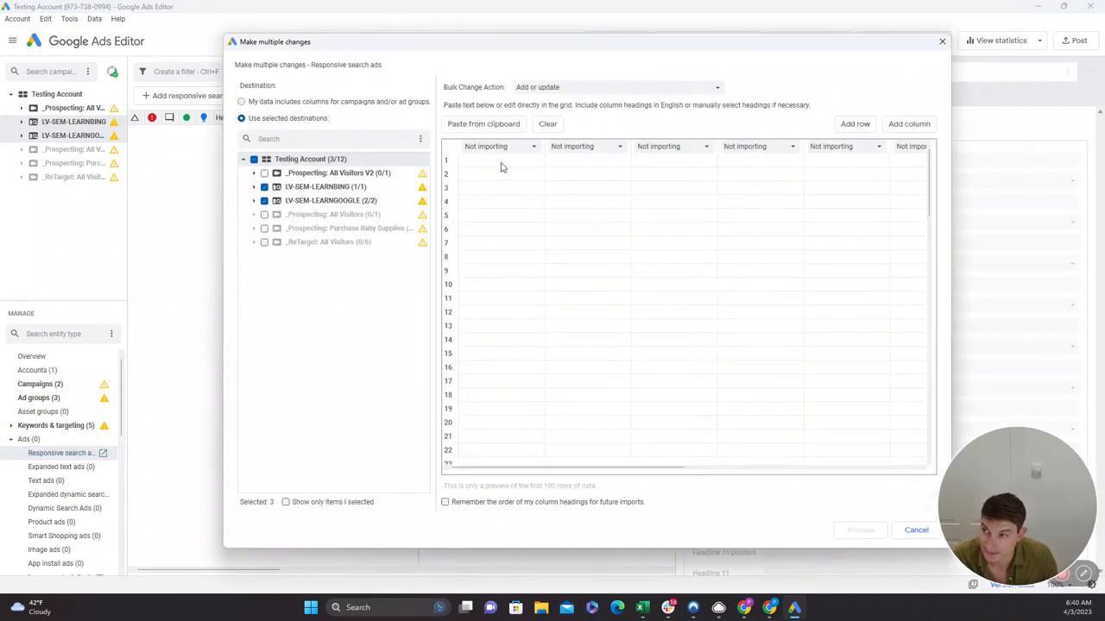
Try assigning the Description 1 heading to the first two responsive search ad columns and dismiss the dialog without importing.
left_click(501, 147)
scroll(505, 191, "up", 10)
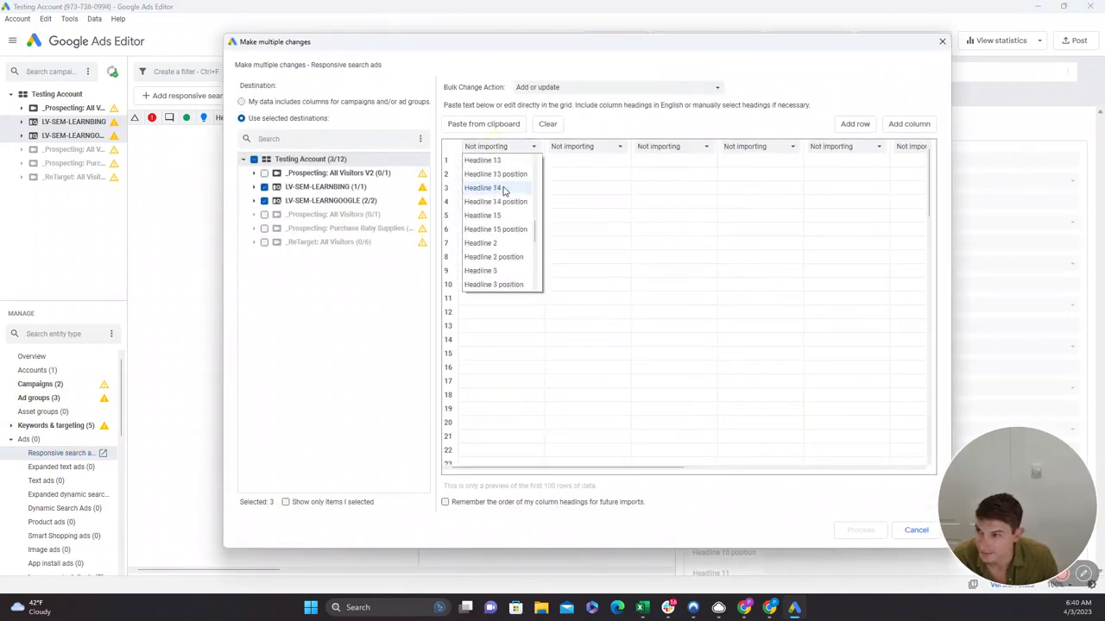
scroll(505, 191, "up", 3)
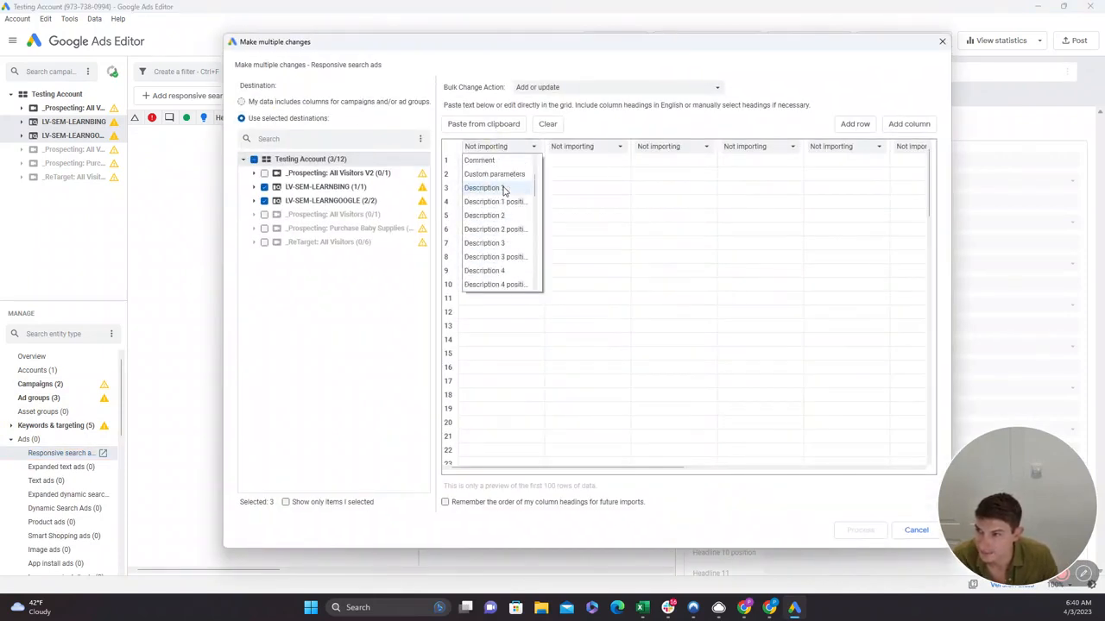
left_click(505, 191)
left_click(593, 148)
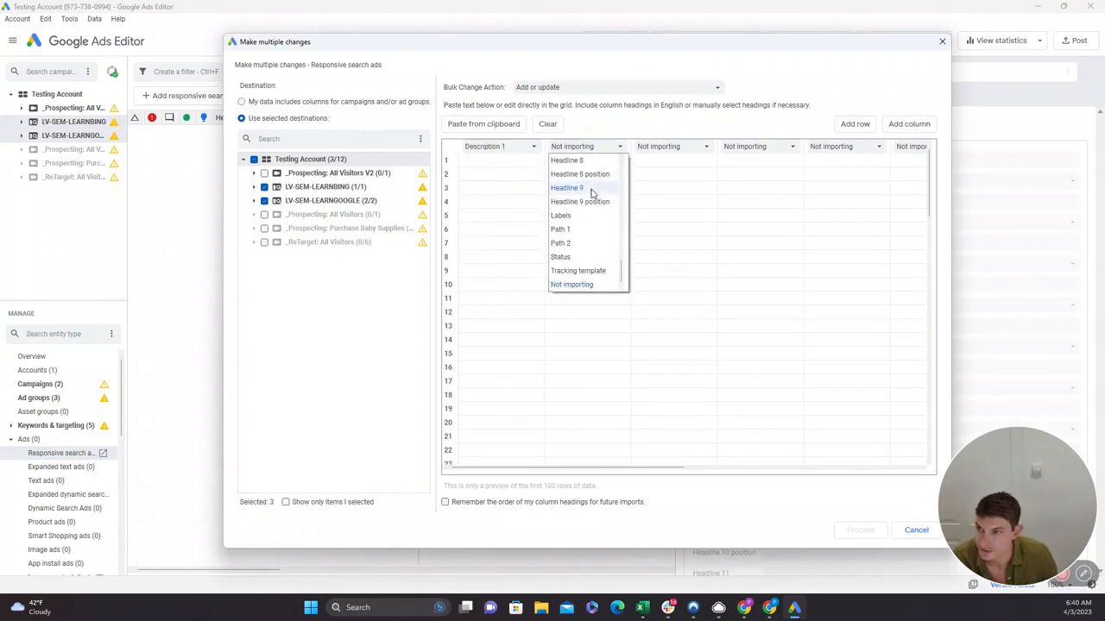
scroll(567, 213, "up", 5)
scroll(567, 213, "up", 5)
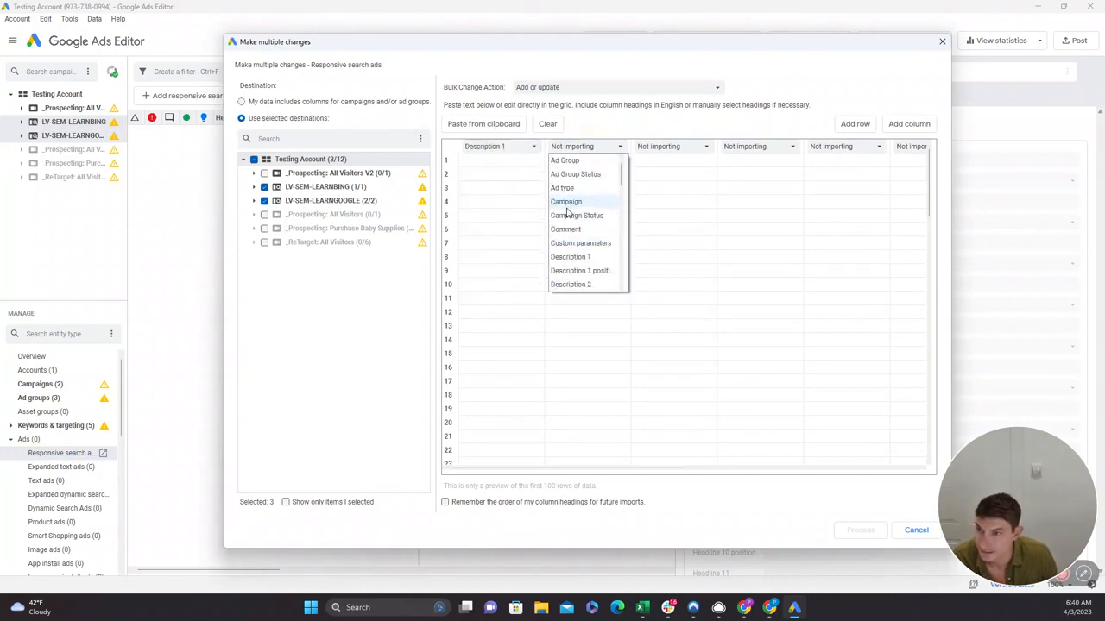
left_click(585, 262)
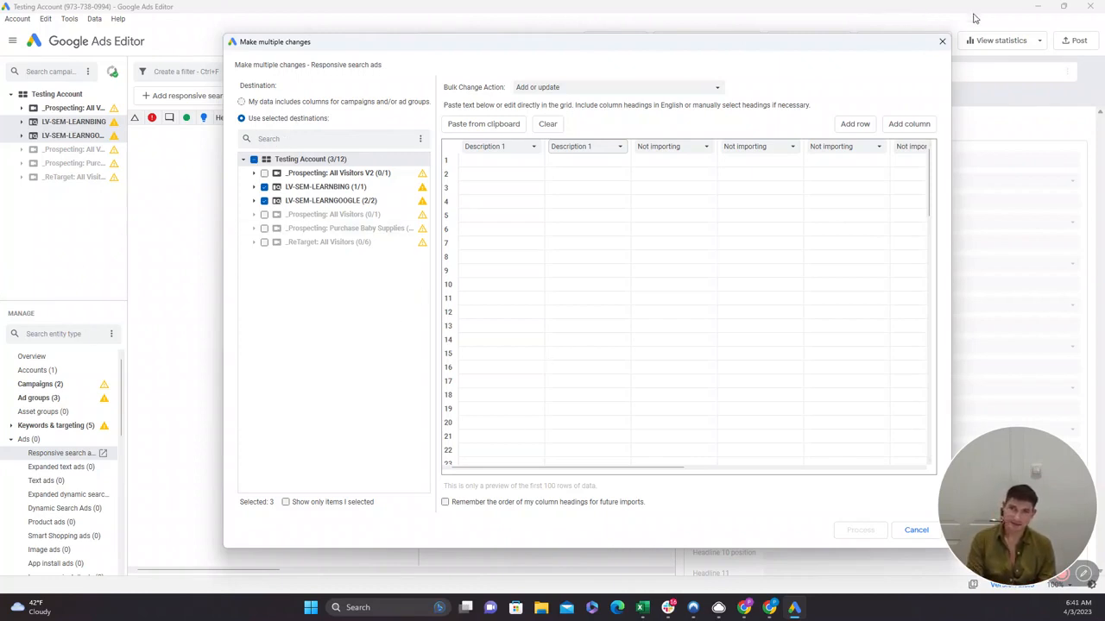
left_click(942, 43)
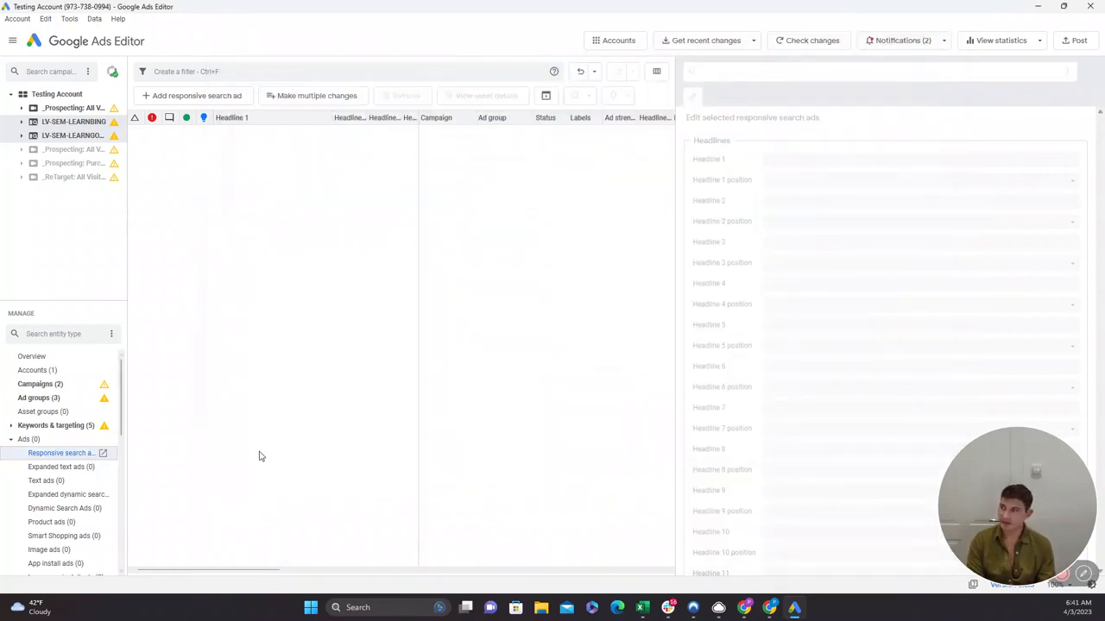
Bring up Make multiple changes for the sitelink ad assets and examine the column headings available for import.
left_click(11, 442)
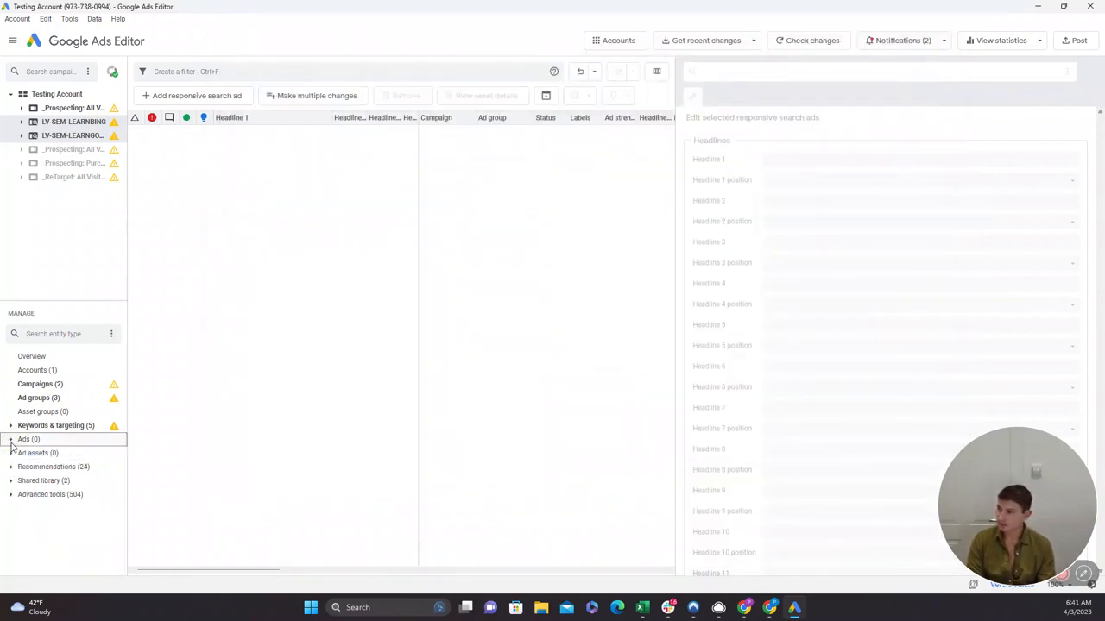
left_click(10, 454)
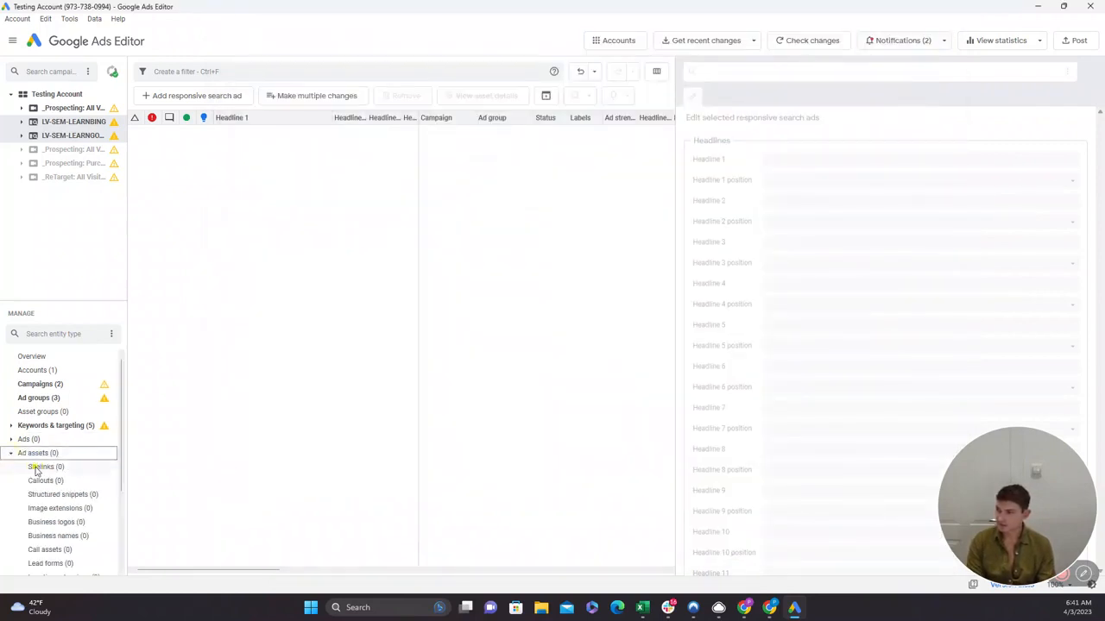
left_click(37, 468)
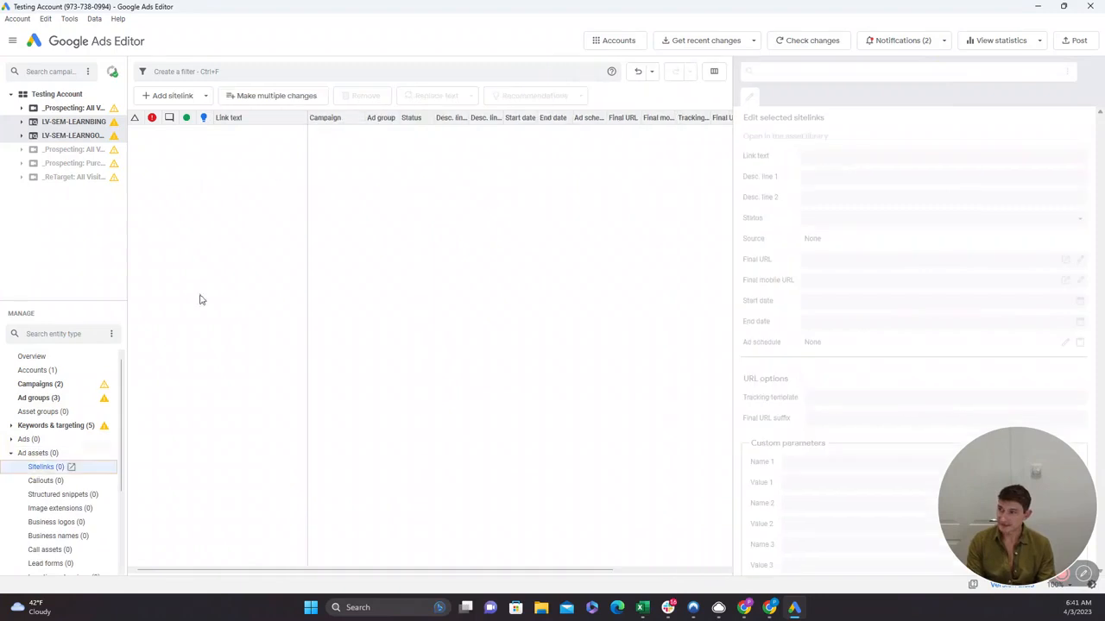
left_click(257, 95)
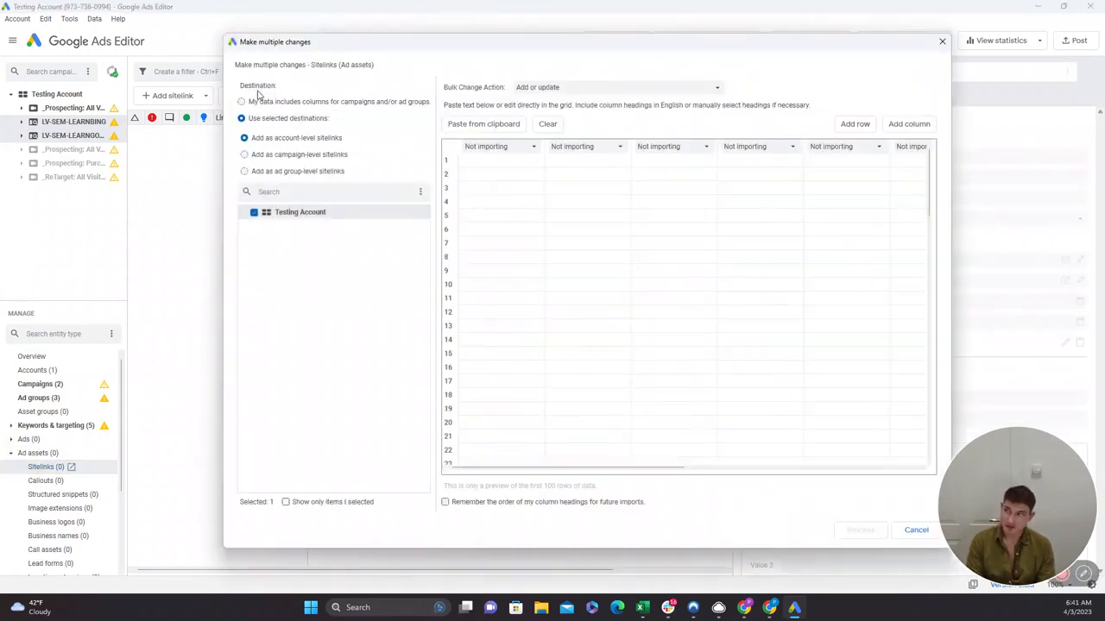
left_click(502, 149)
scroll(513, 221, "down", 2)
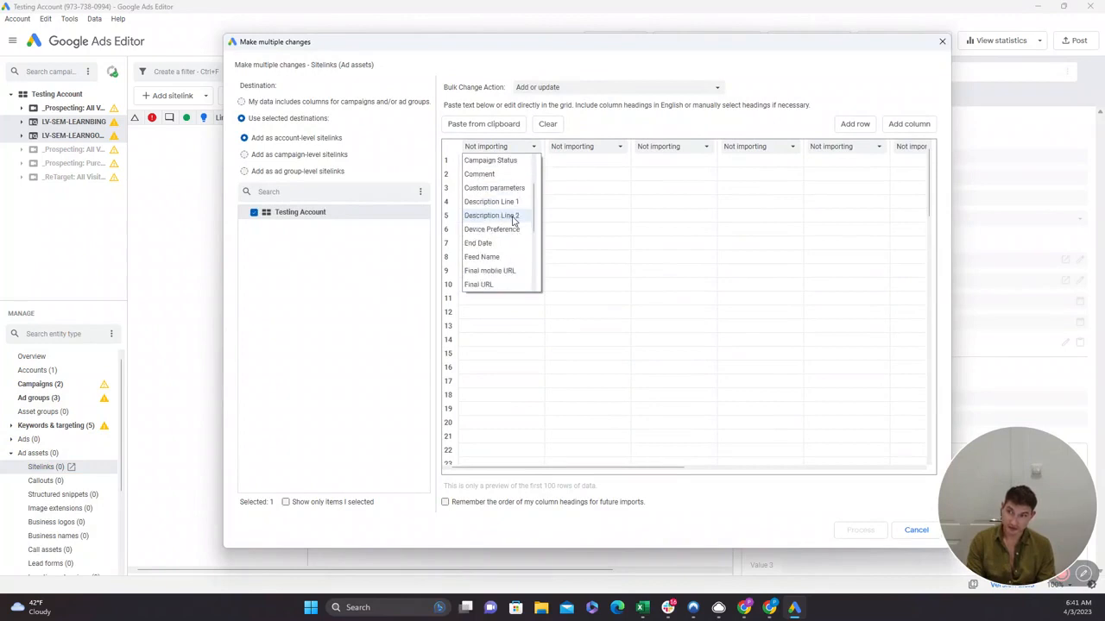
left_click(601, 305)
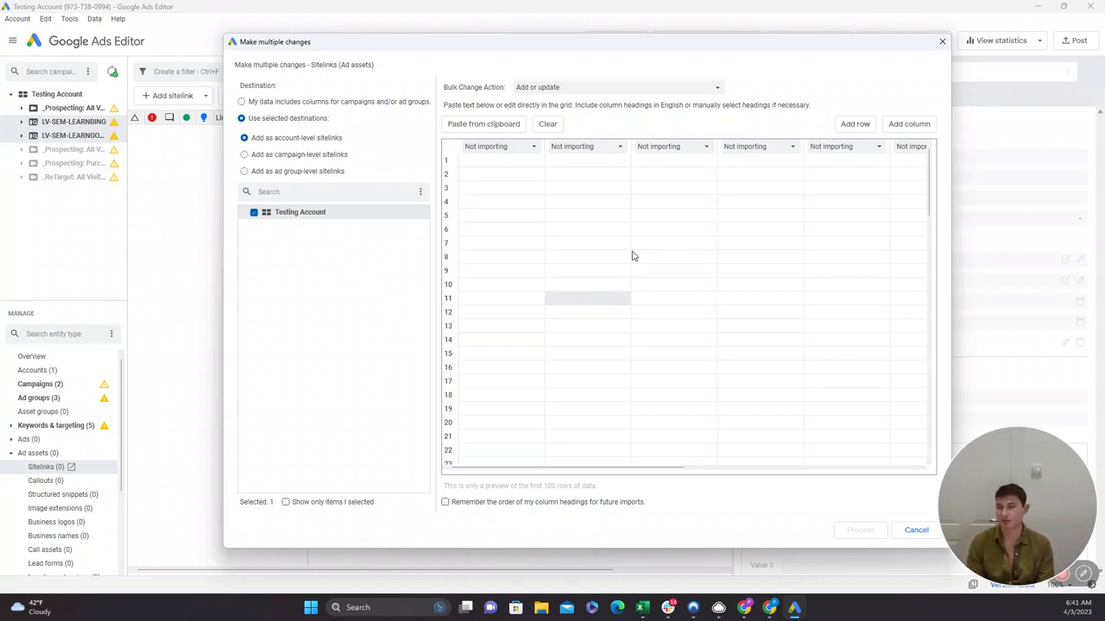
Dismiss the sitelinks bulk-change dialog and set the status of all campaigns in the Testing Account to Paused.
mouse_move(1059, 463)
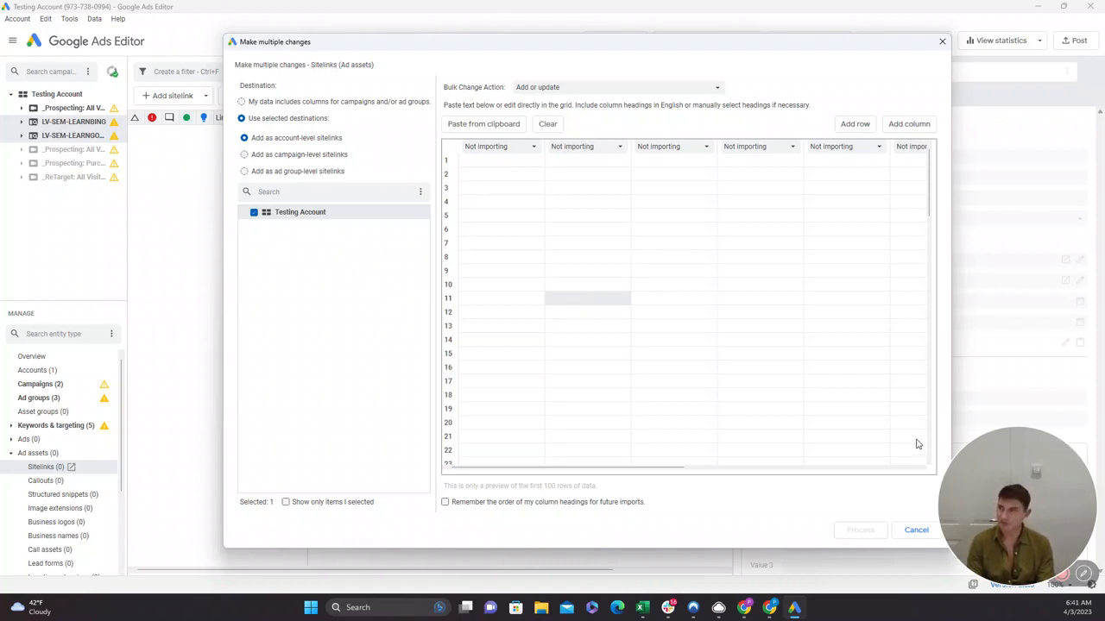
left_click(943, 42)
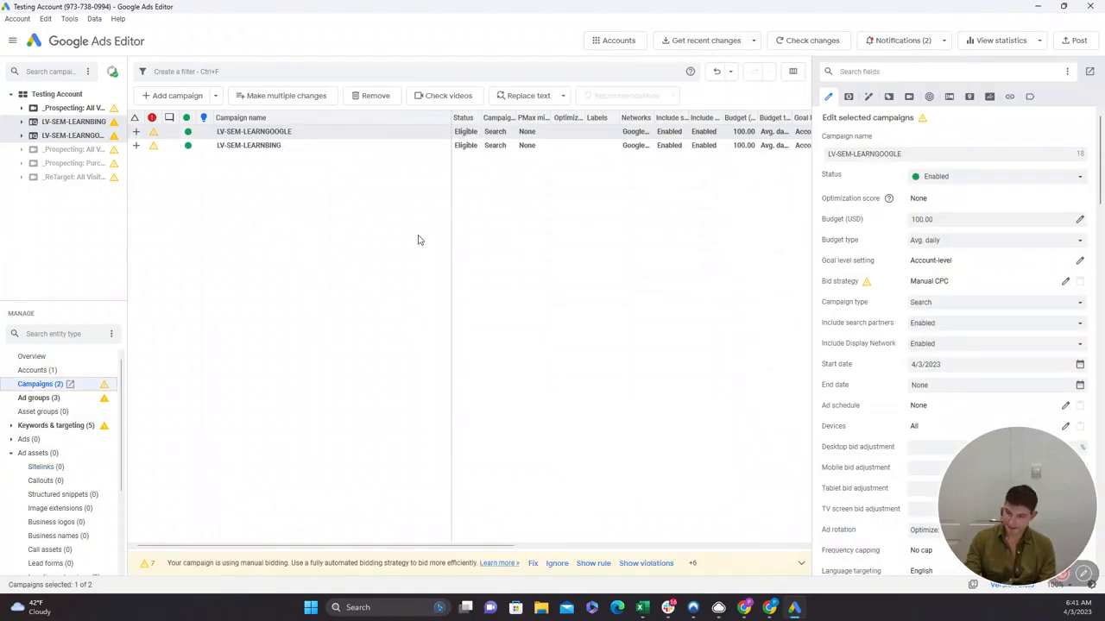
left_click(57, 95)
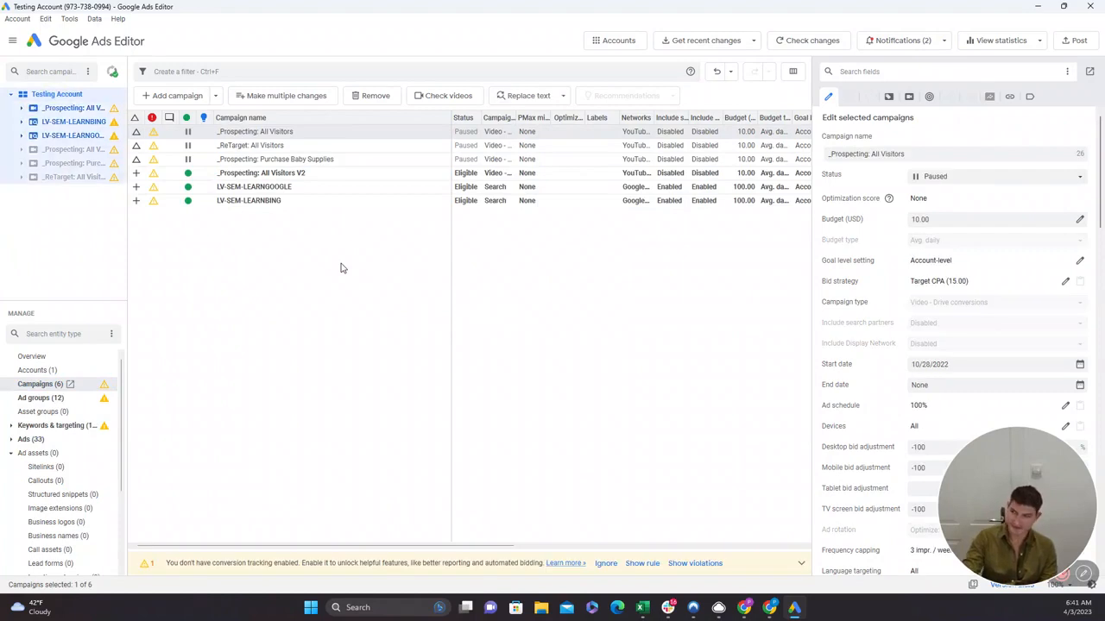
left_click(339, 188)
key("ctrl+a")
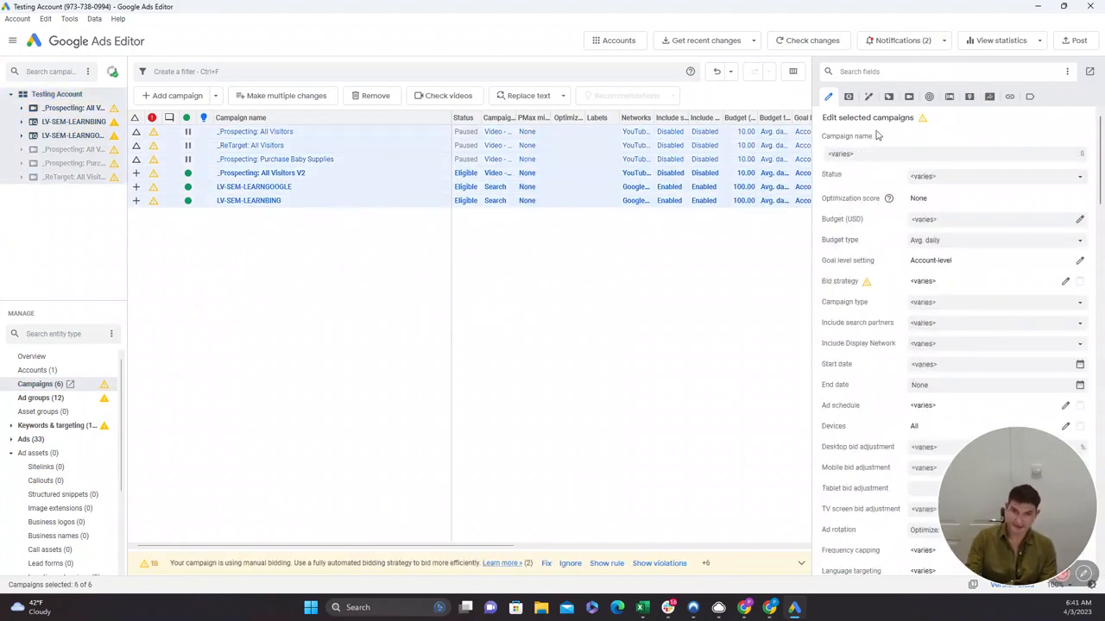
left_click(1004, 177)
left_click(933, 206)
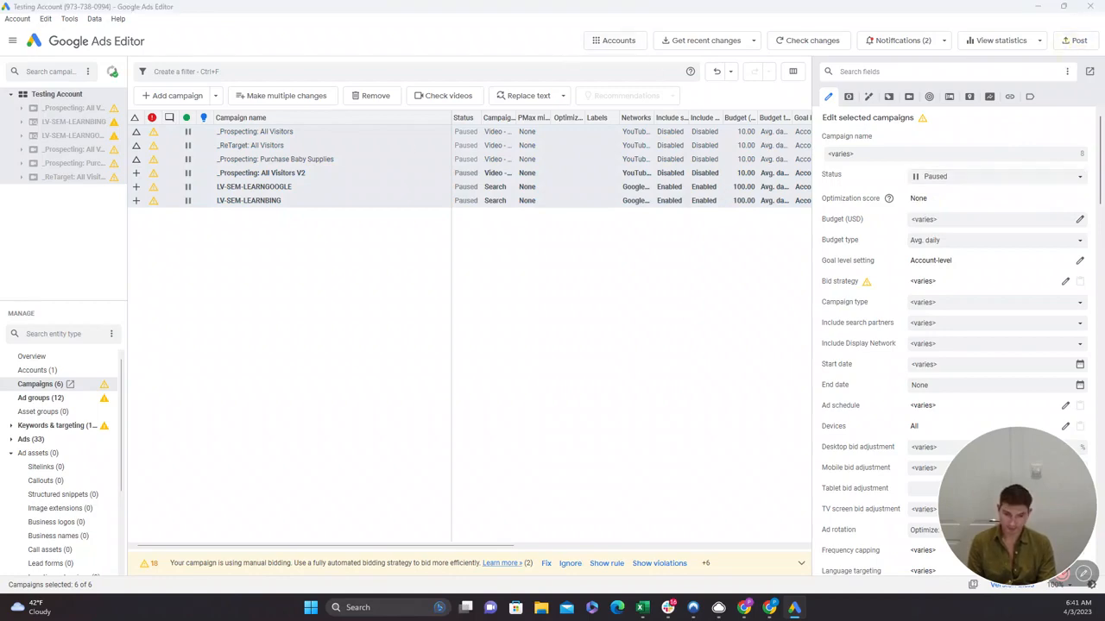
Post the pending changes in all campaigns to Google Ads and close the posting report.
left_click_drag(285, 620, 597, 86)
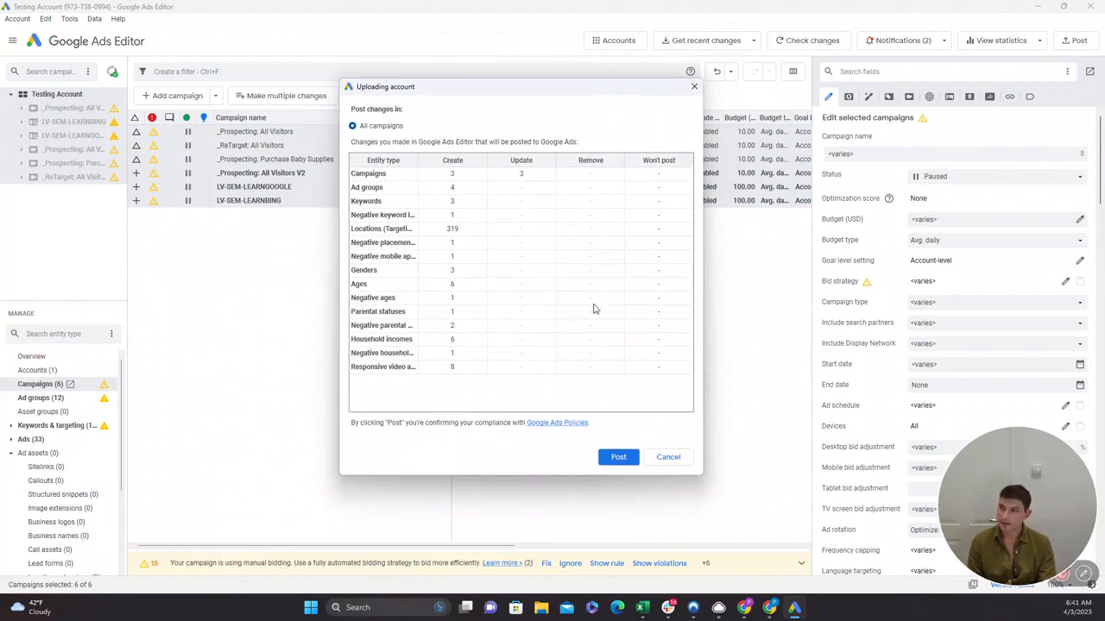
left_click(630, 458)
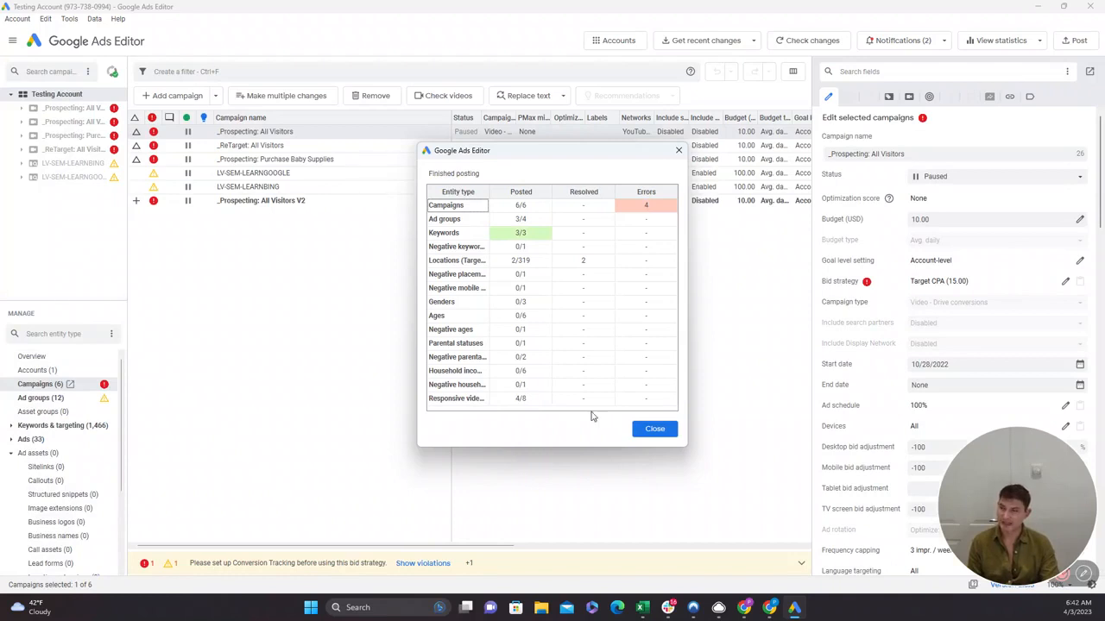
left_click(678, 150)
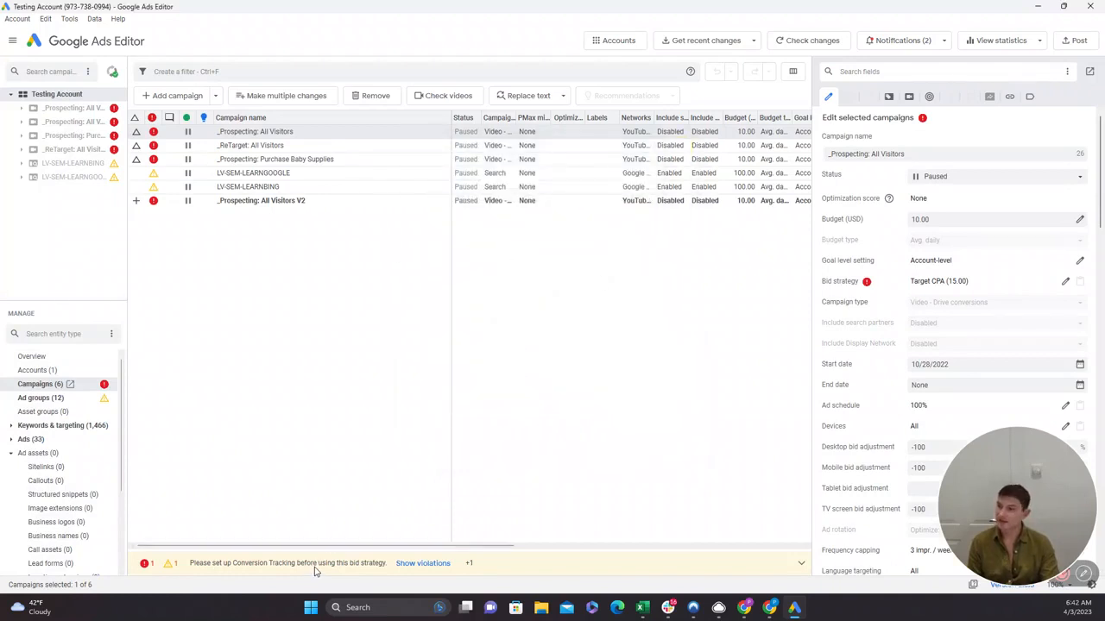
Set the bid strategy of all six campaigns to Maximize conversions.
left_click(258, 192)
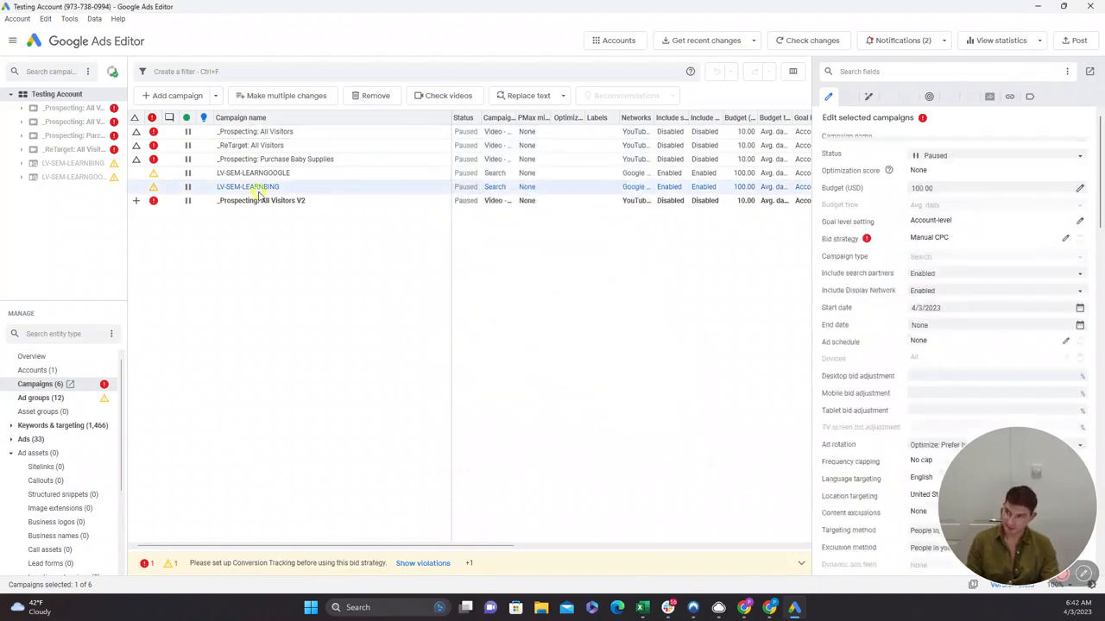
key("ctrl+a")
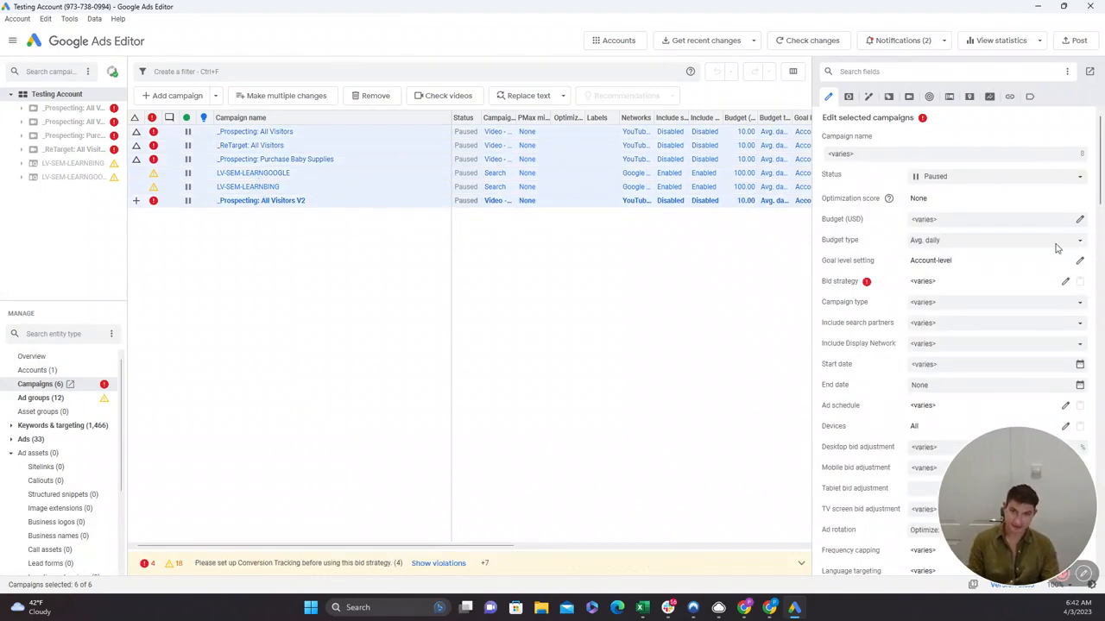
scroll(1057, 249, "down", 10)
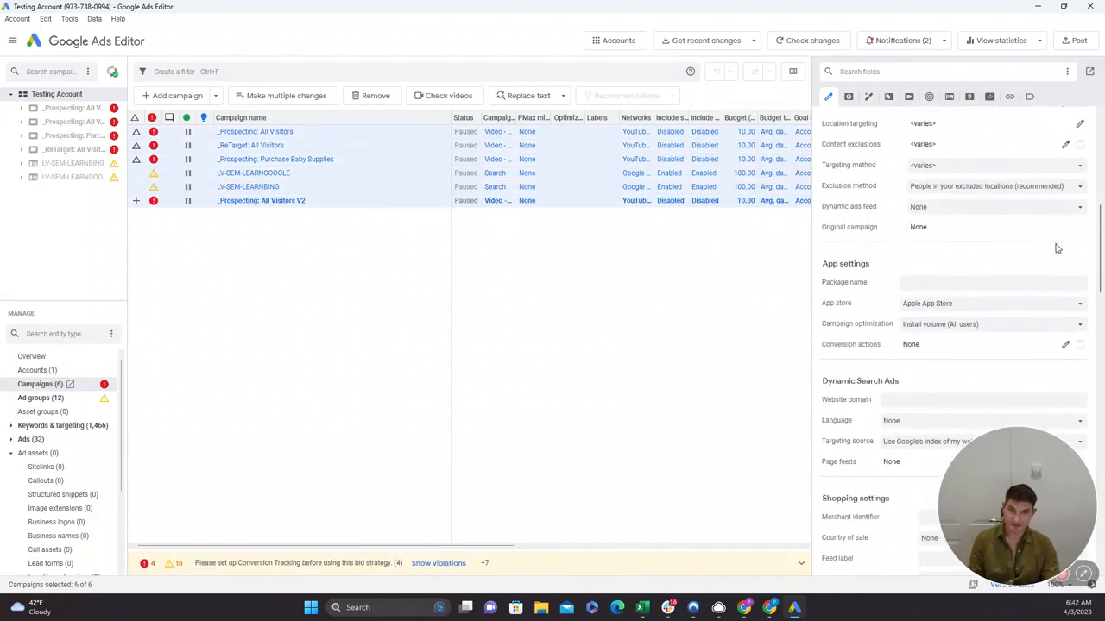
scroll(1057, 249, "up", 10)
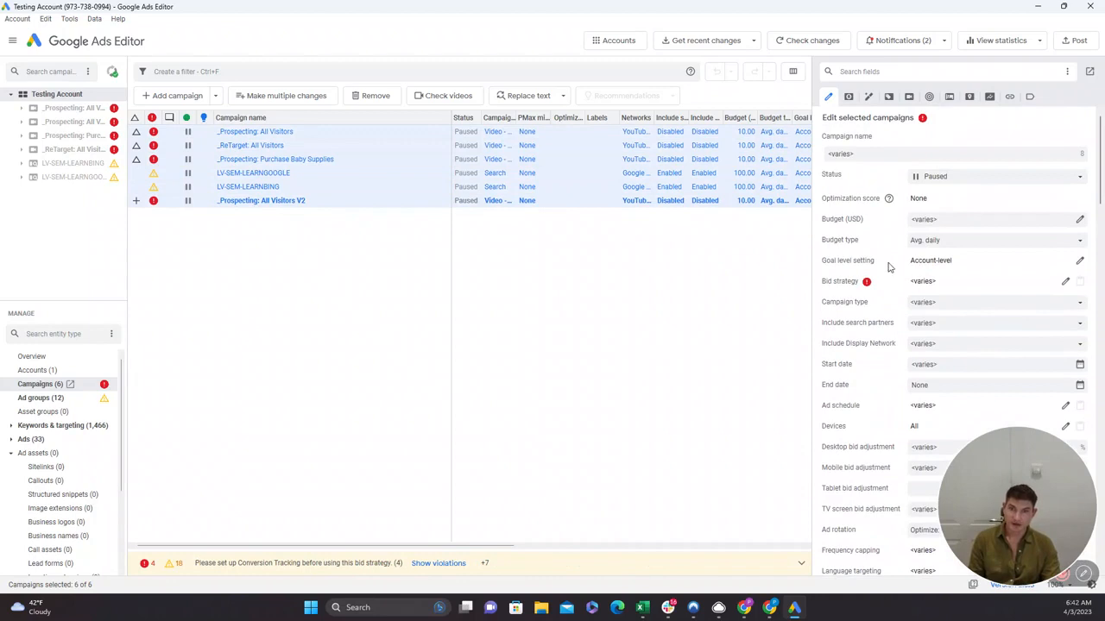
scroll(890, 267, "down", 1)
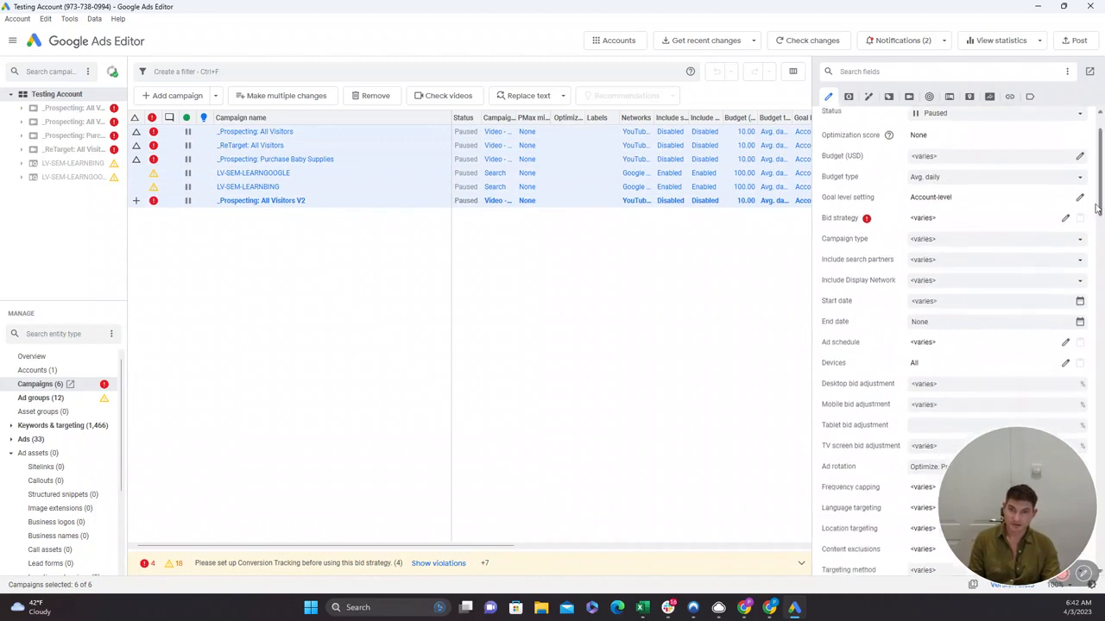
left_click(1065, 217)
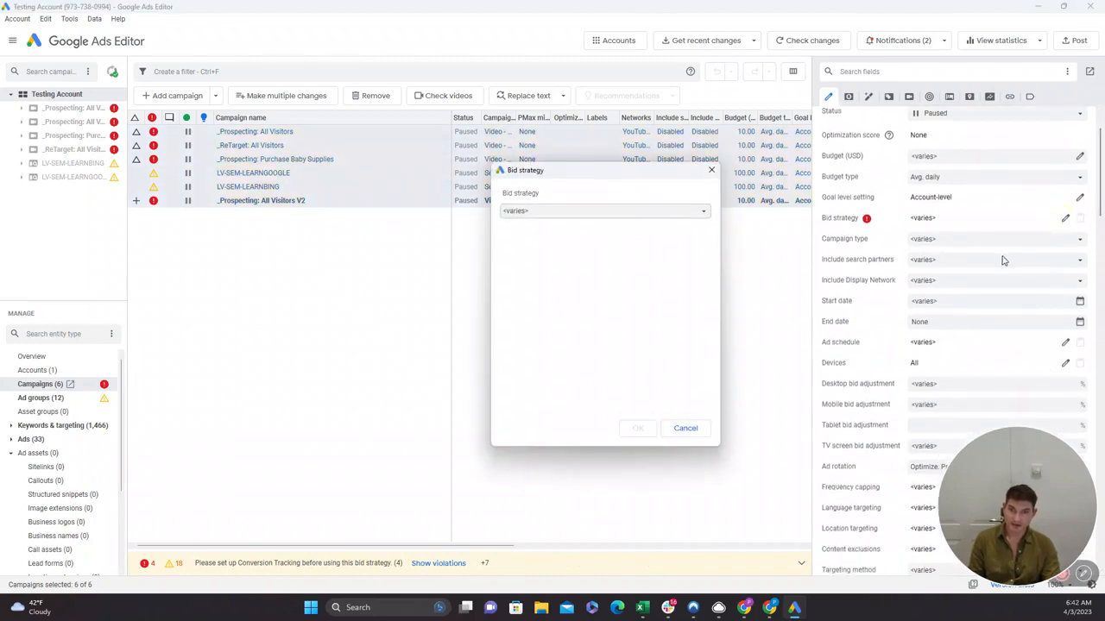
left_click(509, 212)
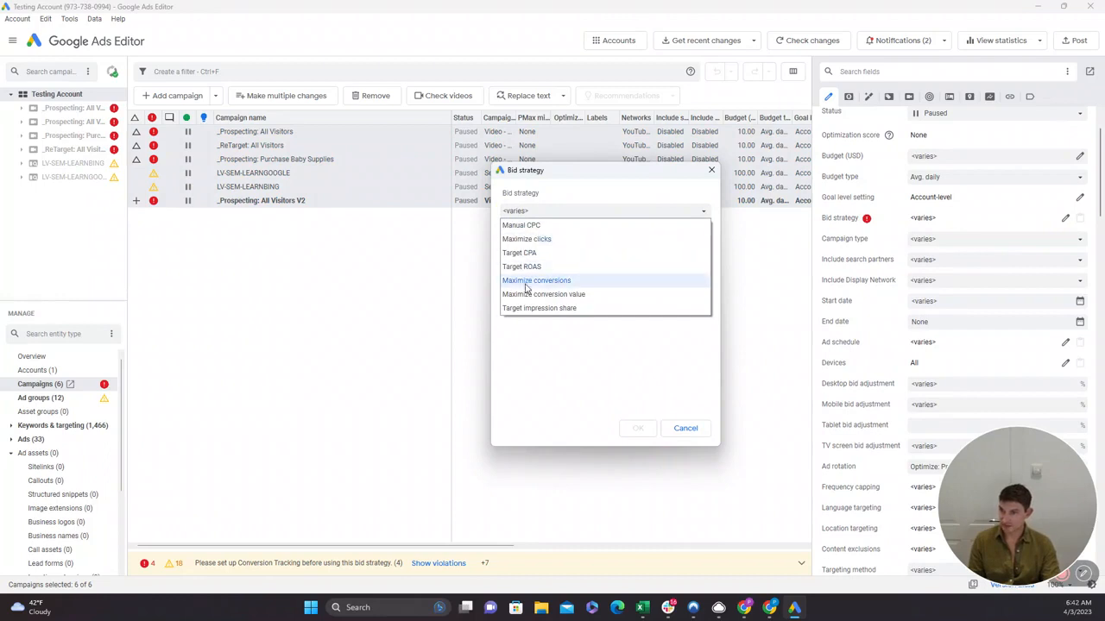
left_click(529, 282)
left_click(643, 430)
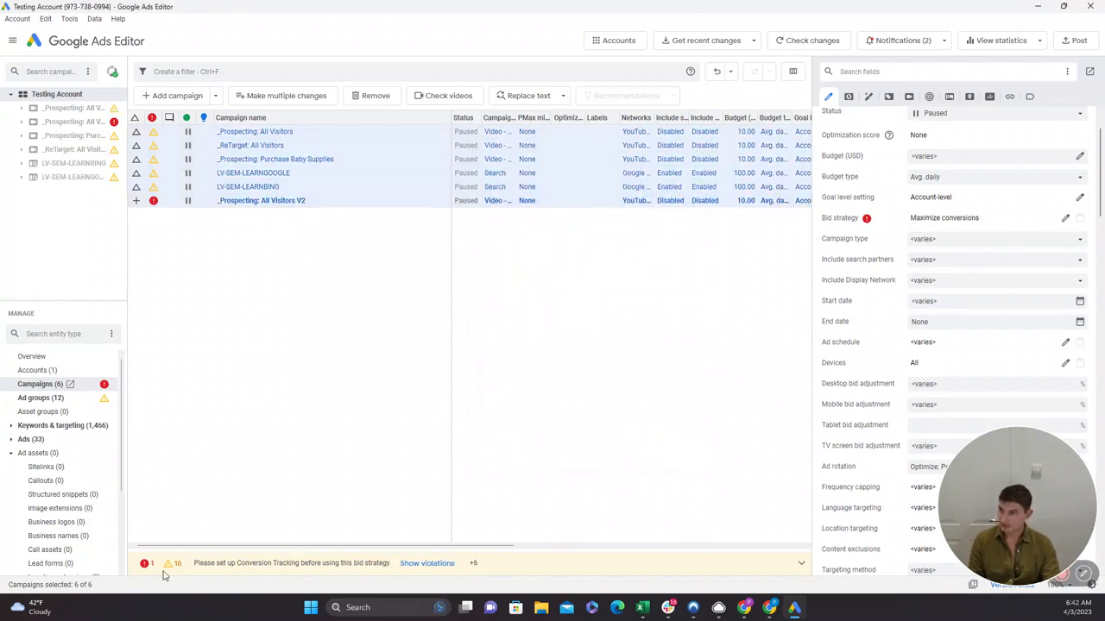
Try Maximize clicks as the bid strategy for the _Prospecting: All Visitors V2 campaign.
left_click(485, 202)
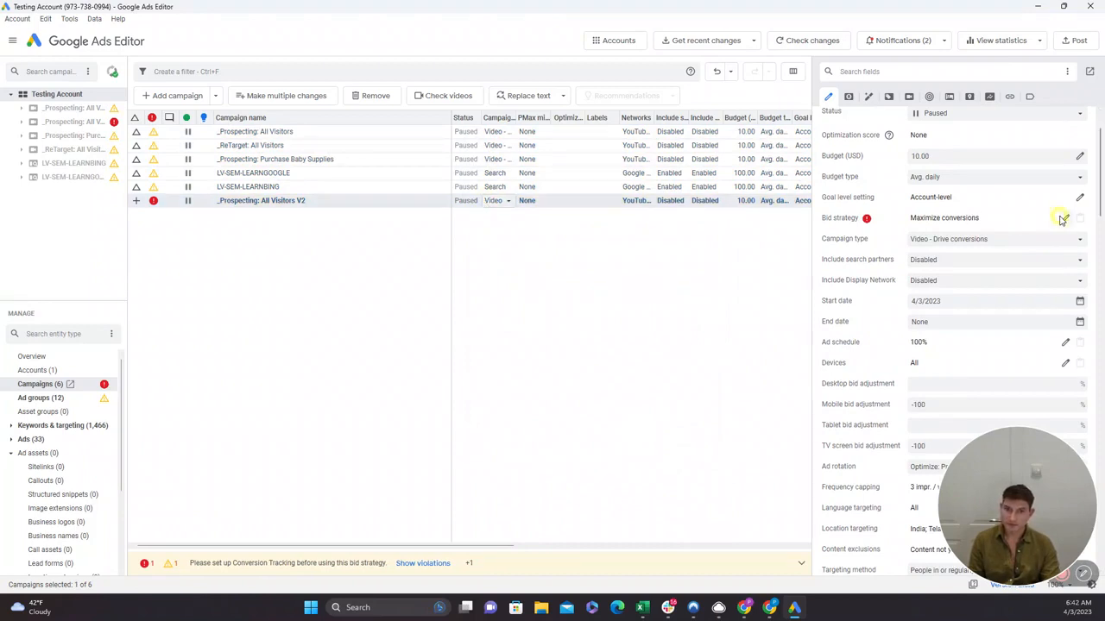
left_click(1064, 217)
left_click(564, 216)
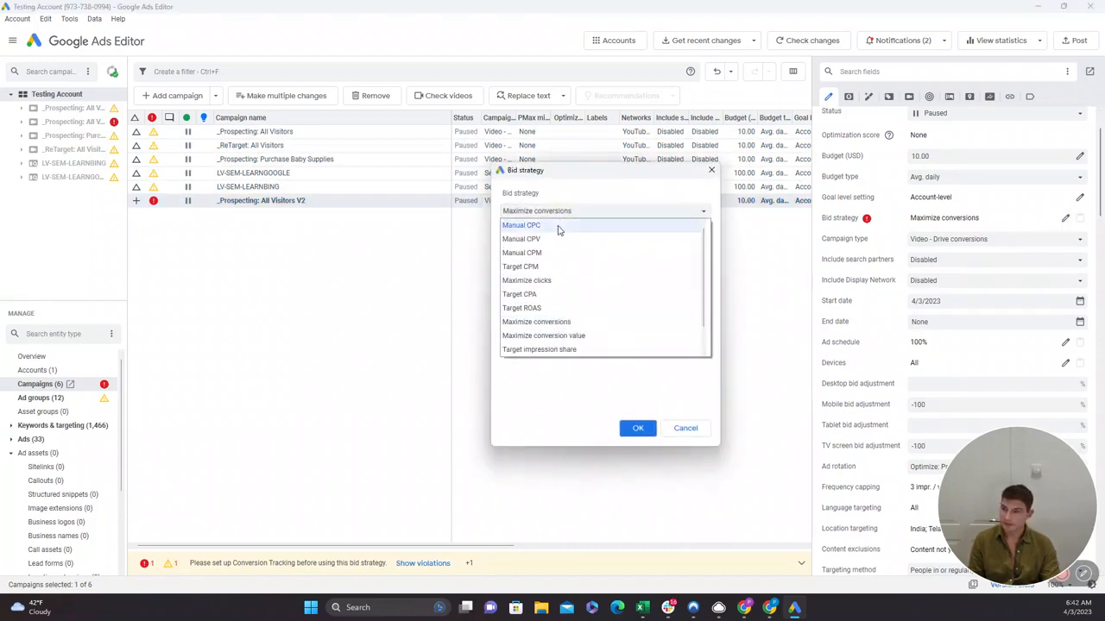
left_click(538, 282)
left_click(638, 428)
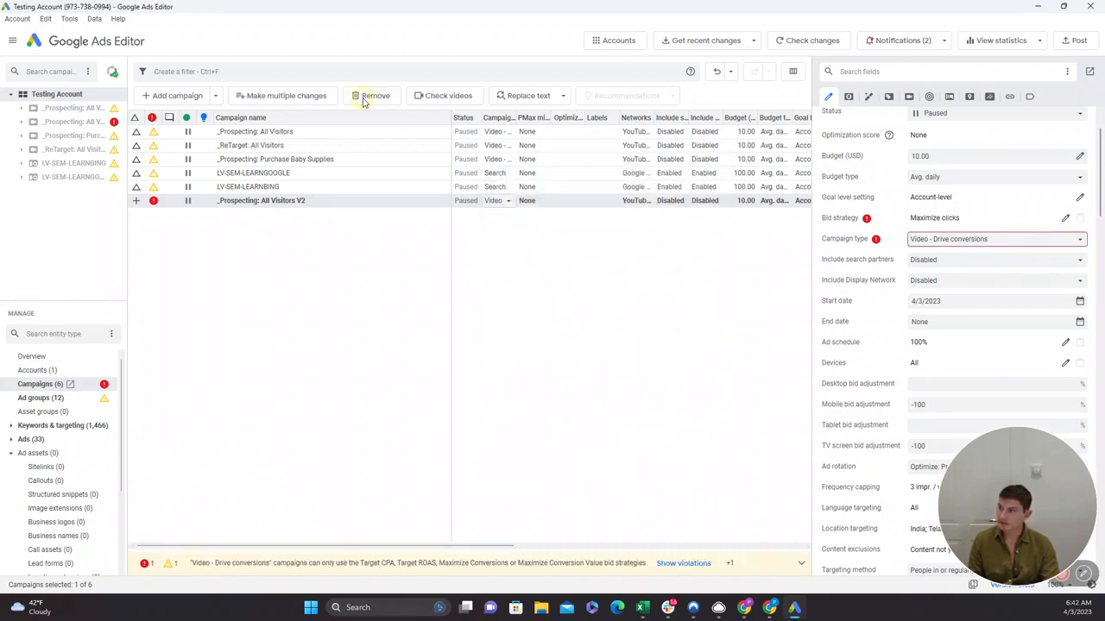
Remove the _Prospecting: All Visitors V2 campaign from the account.
left_click(363, 101)
left_click(276, 334)
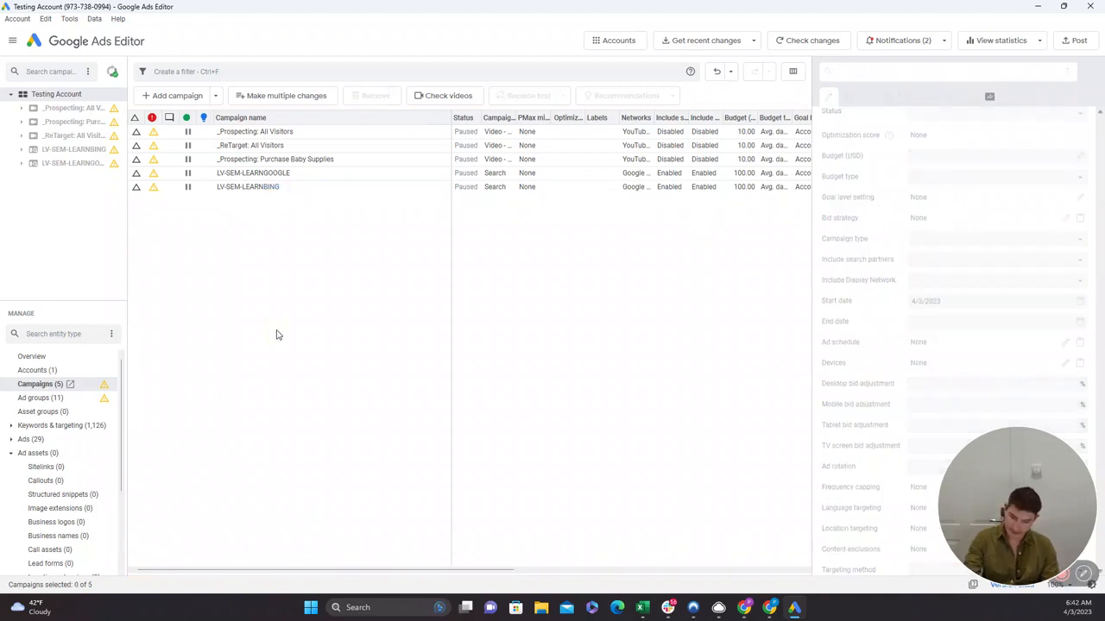
Post the changes for the five remaining campaigns to Google Ads and dismiss the posting report.
key("ctrl+a")
left_click(373, 198)
right_click(373, 198)
key("ctrl+a")
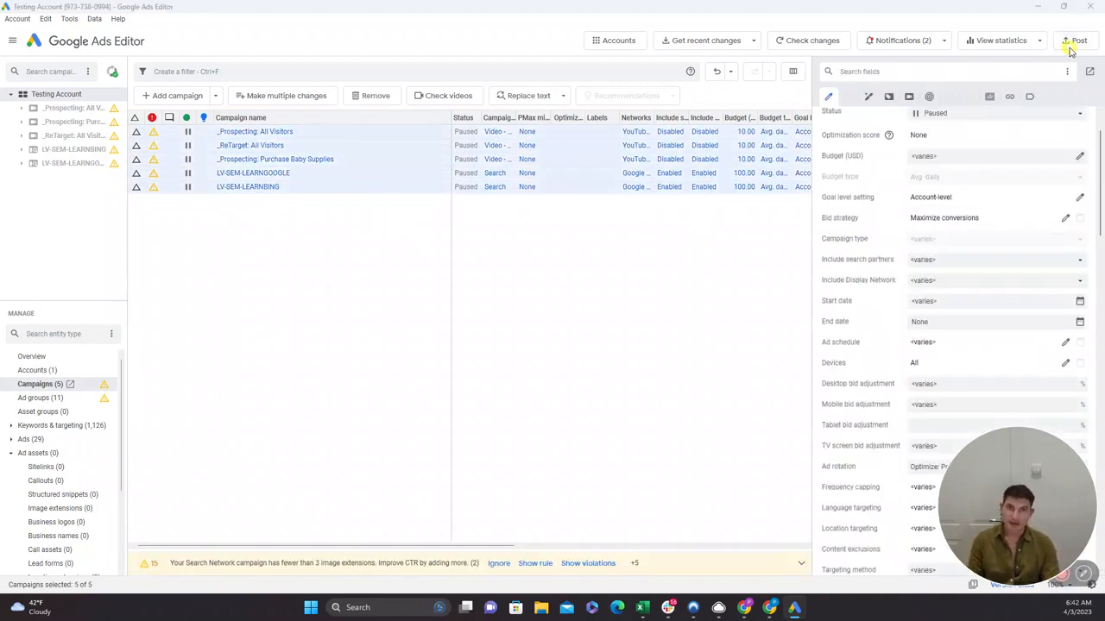
left_click(1073, 40)
left_click(618, 457)
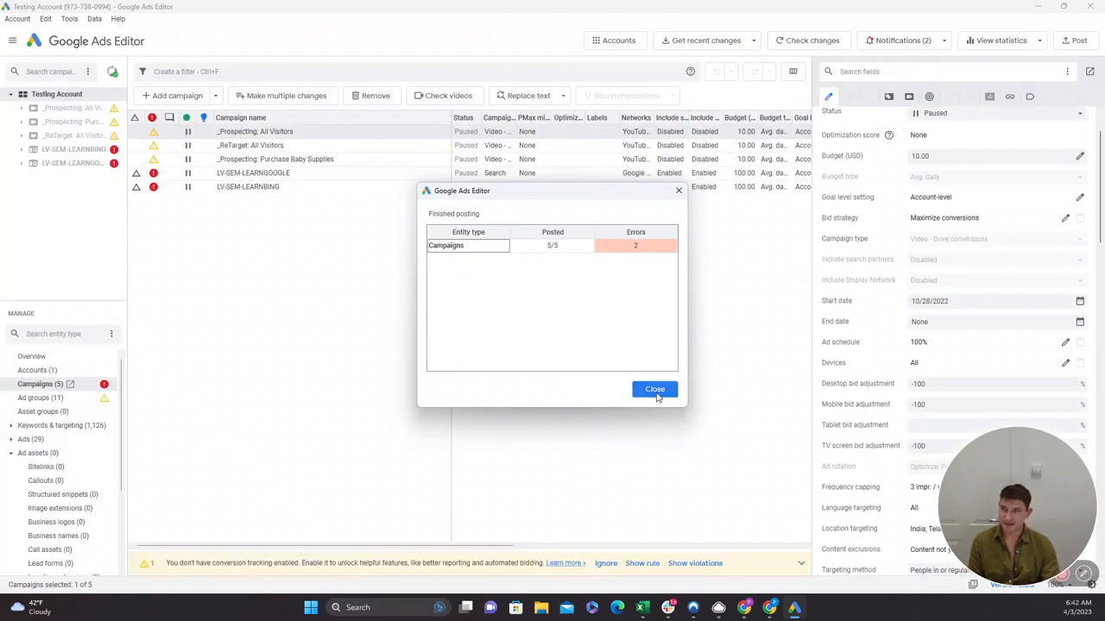
left_click(655, 390)
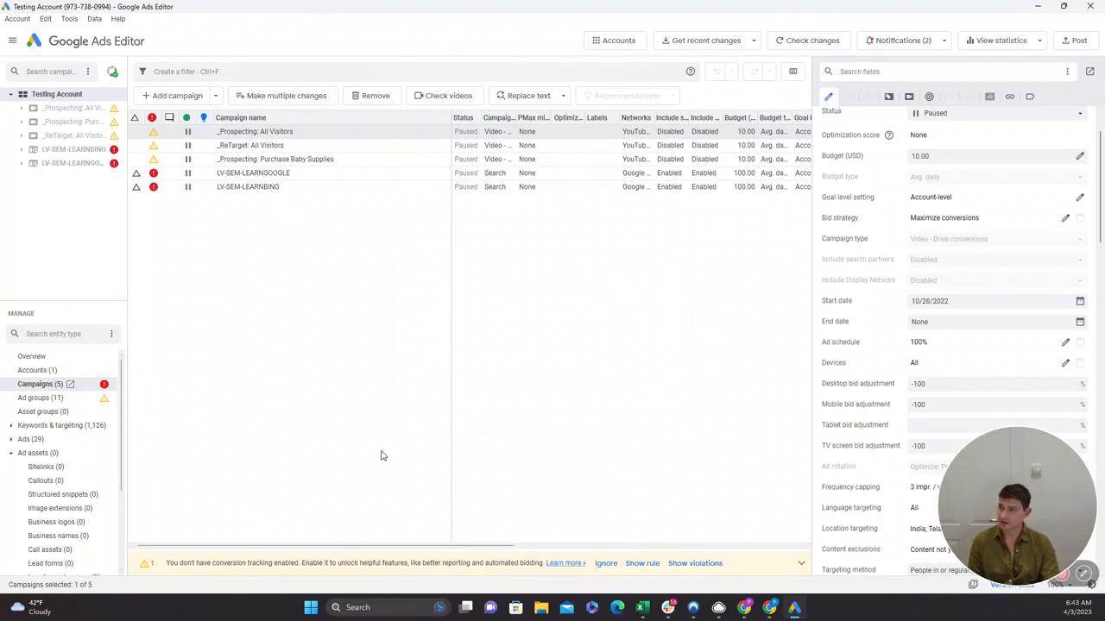
mouse_move(1023, 557)
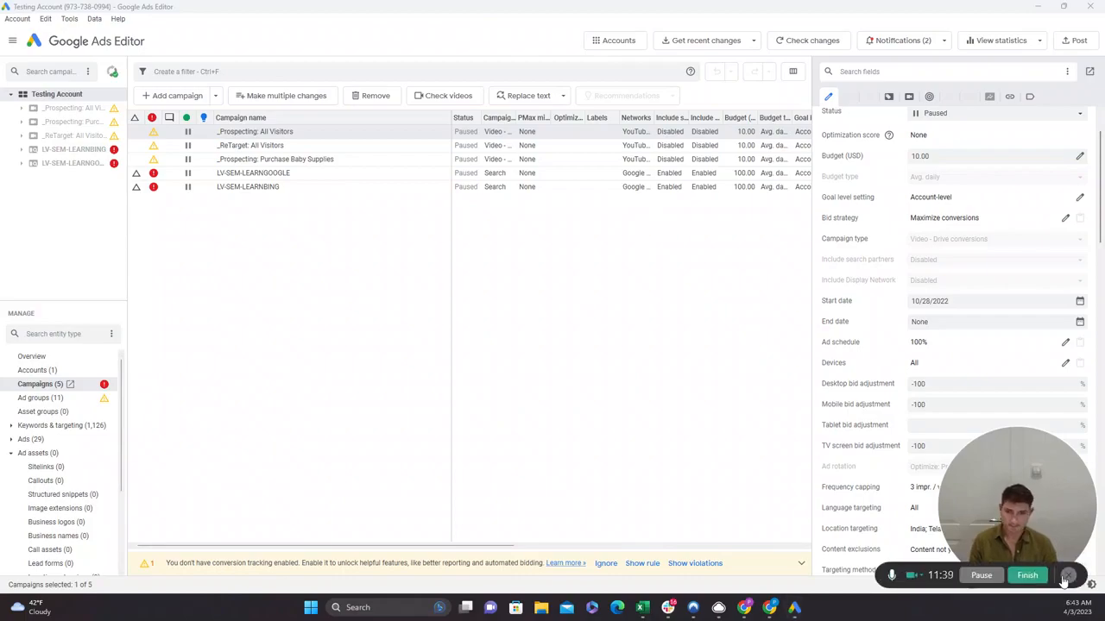